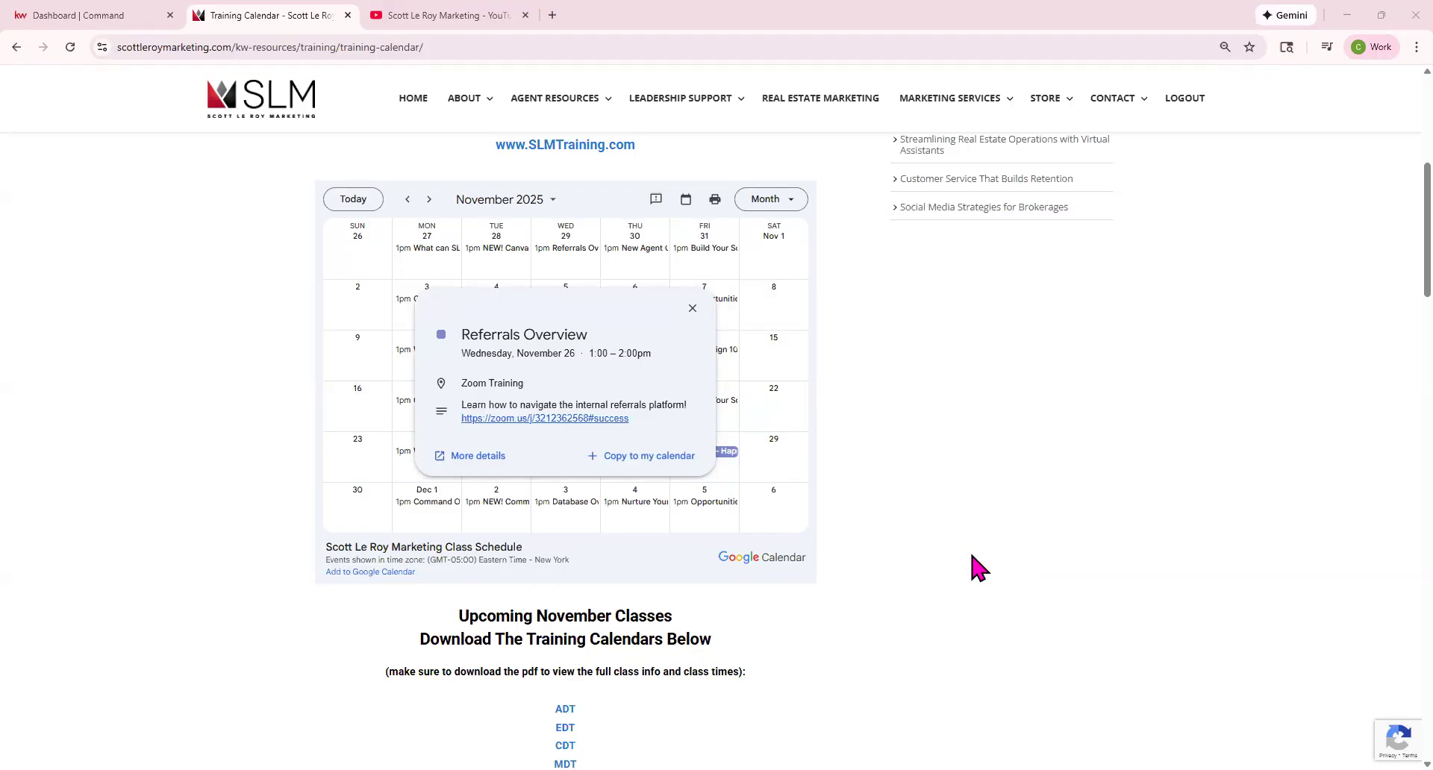
# Switch to the Command dashboard and open the account menu under the profile name.
pyautogui.click(133, 22)
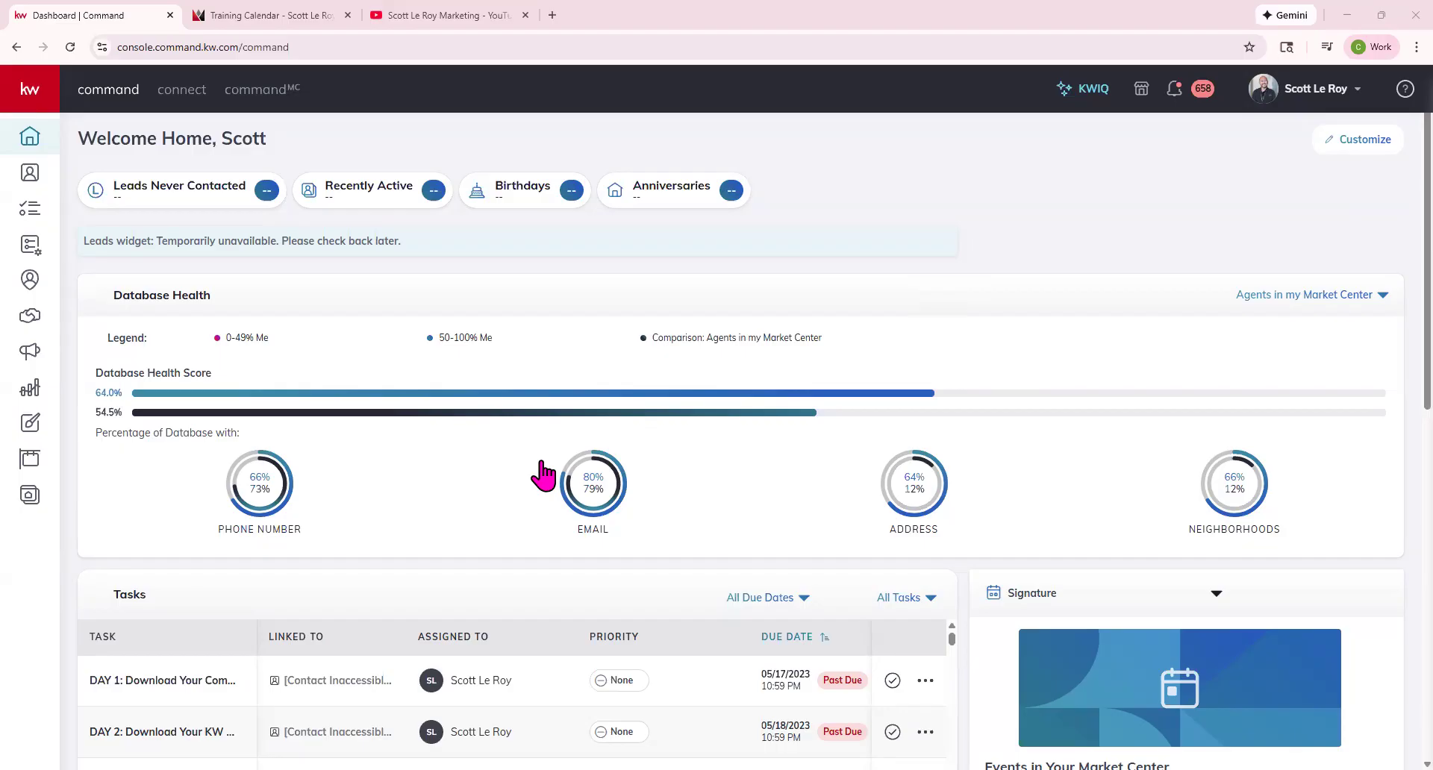
pyautogui.click(1295, 91)
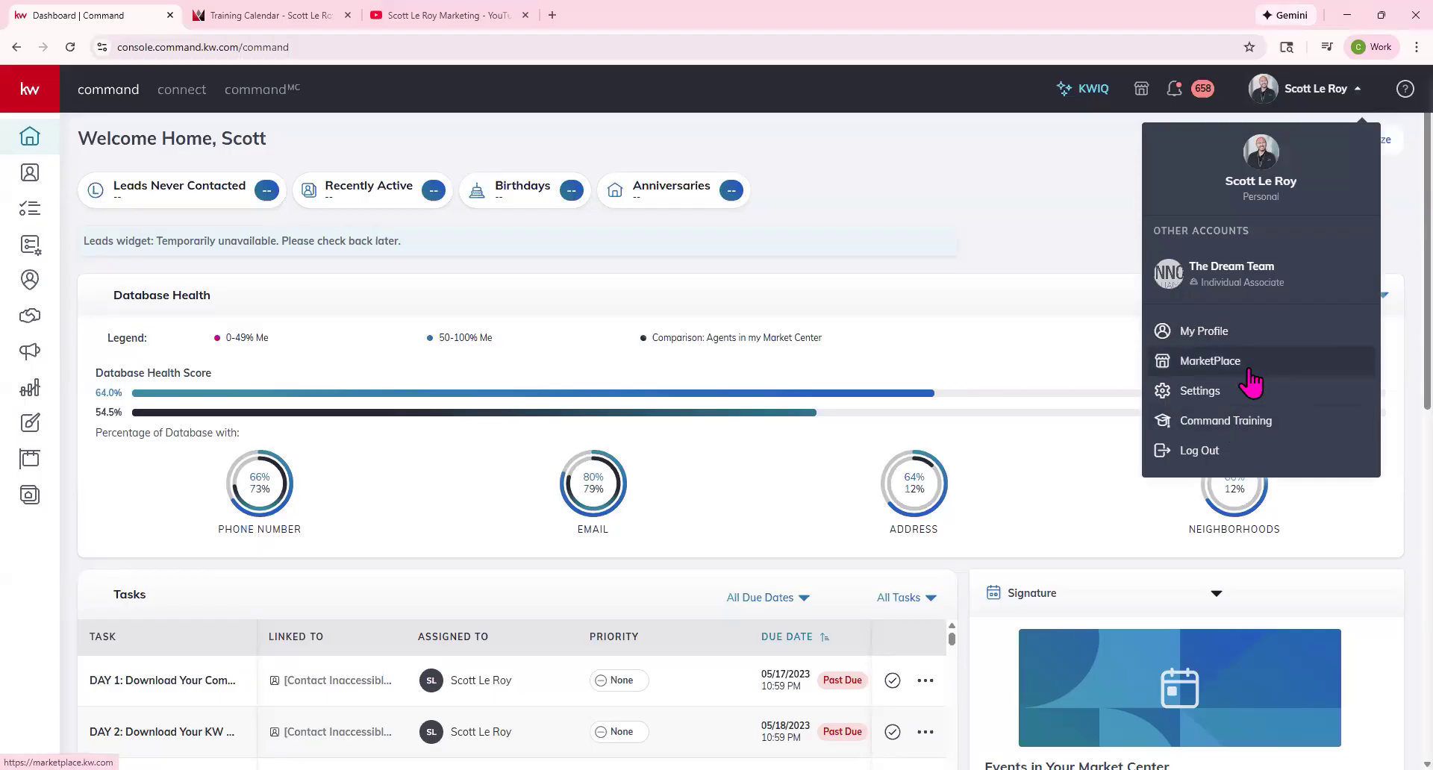
# Open My Profile, check the kw.com display setting, and start editing About Me.
pyautogui.click(1221, 340)
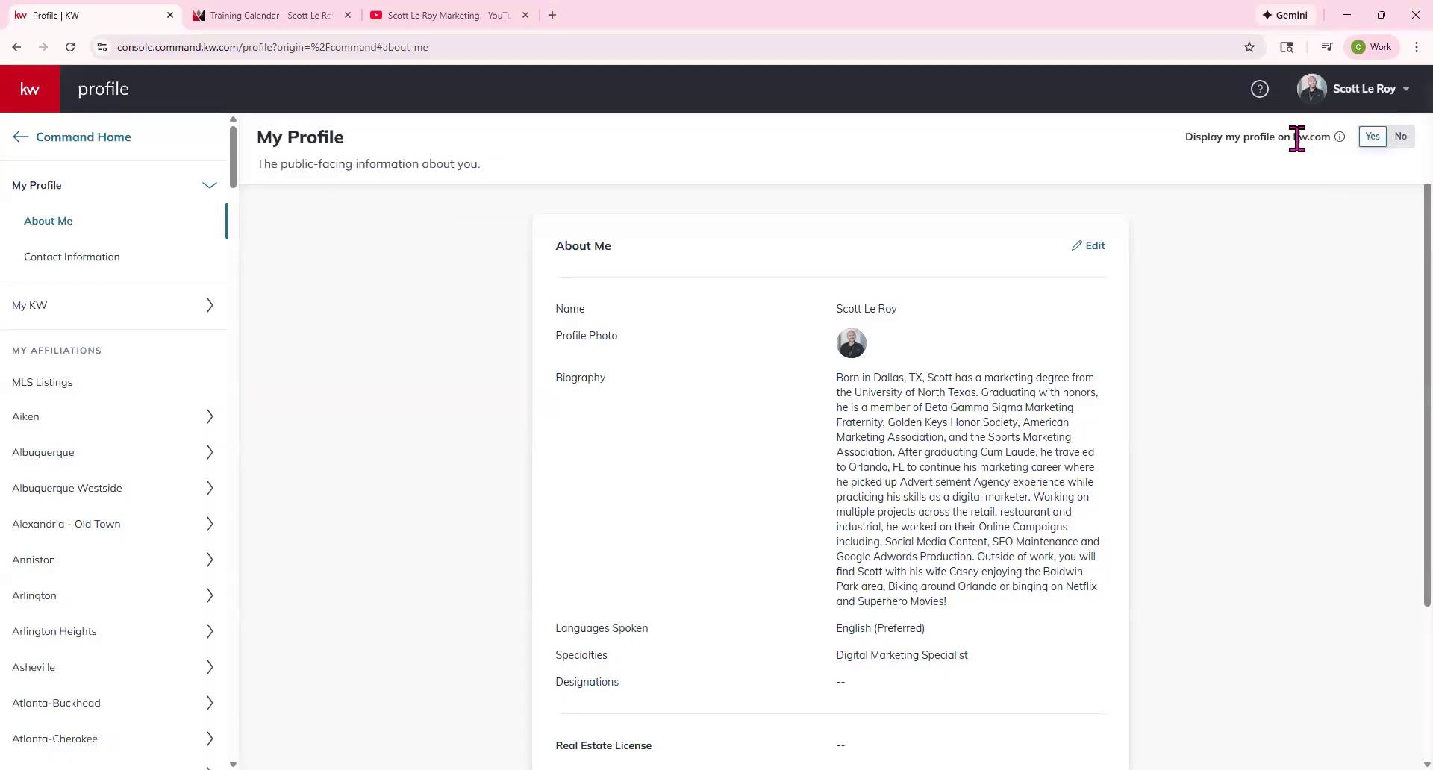
pyautogui.moveTo(1286, 138); pyautogui.dragTo(1321, 137)
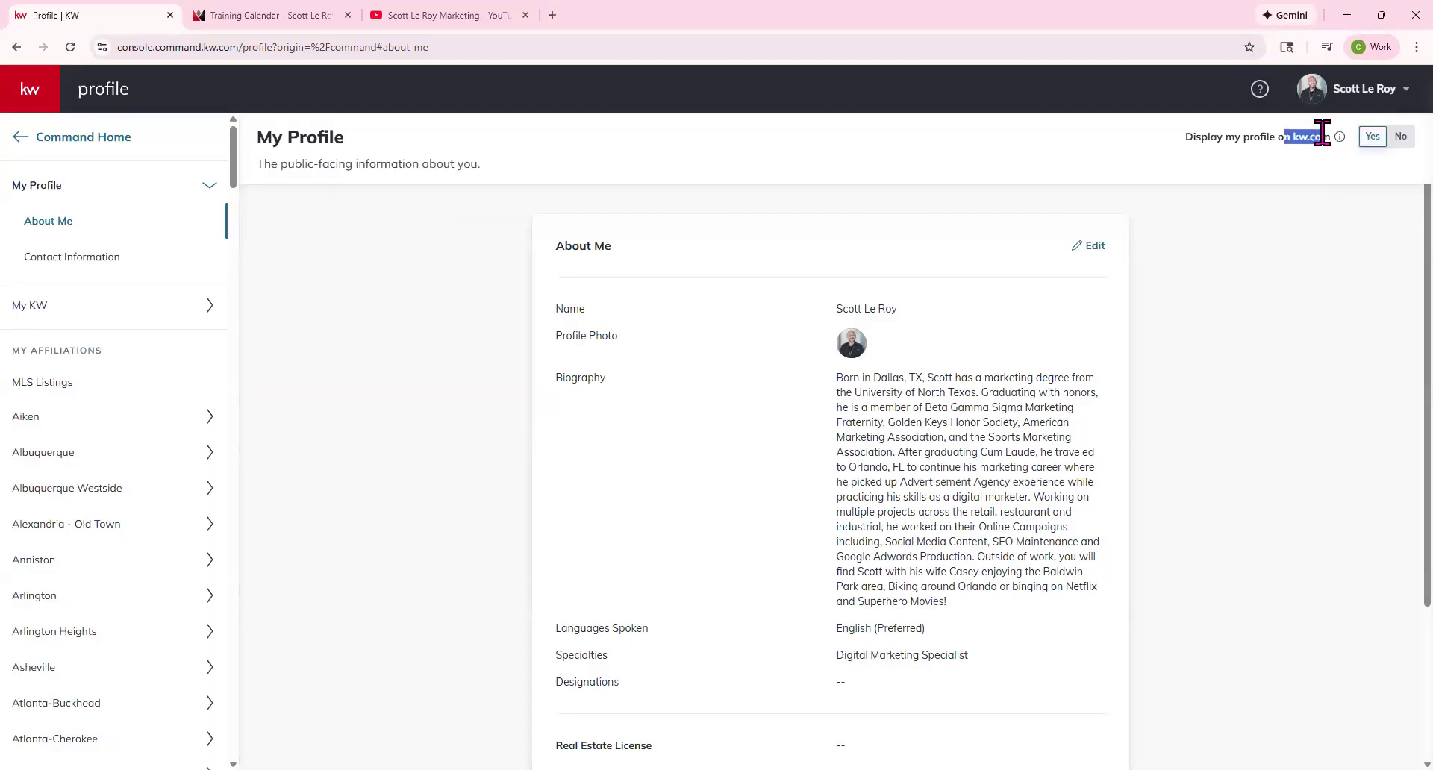
pyautogui.click(1323, 190)
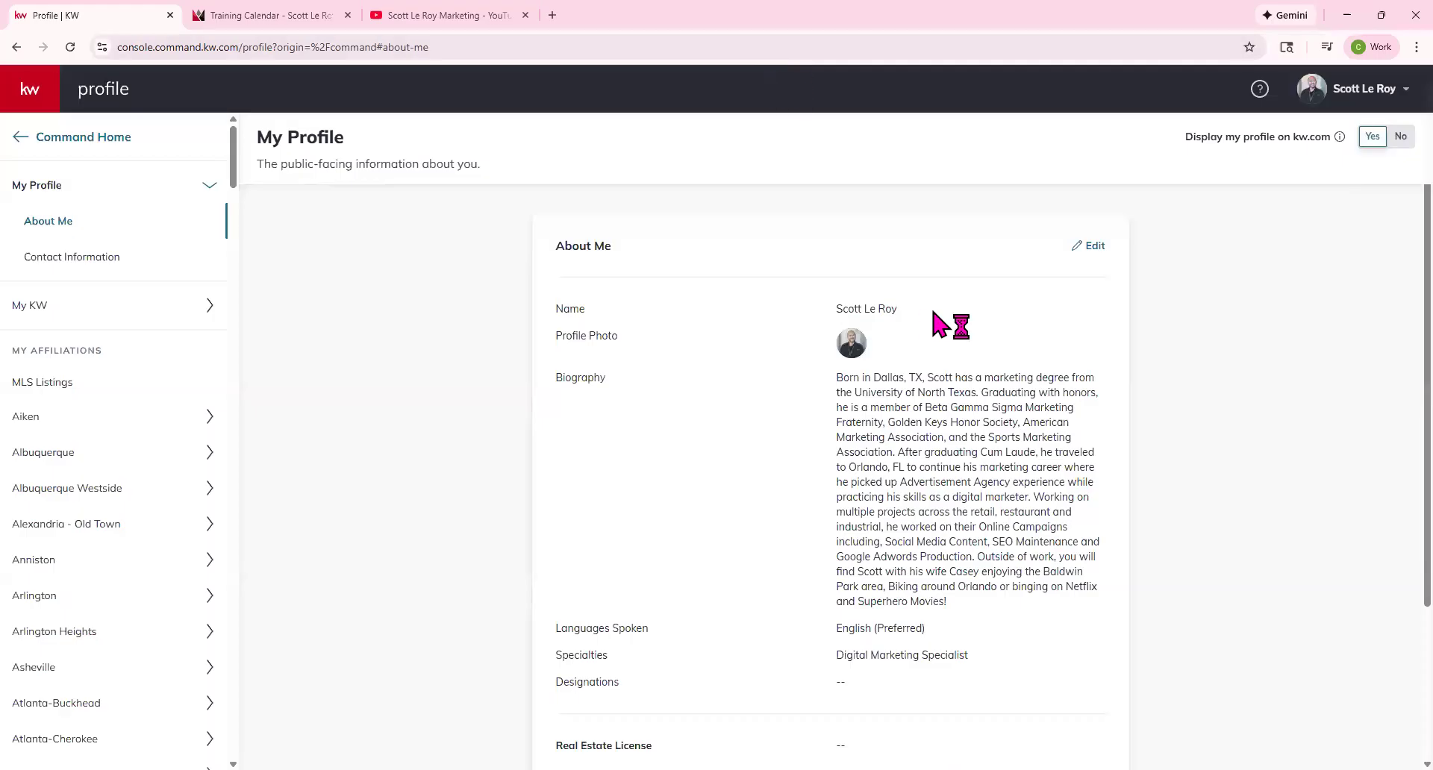
pyautogui.click(1090, 246)
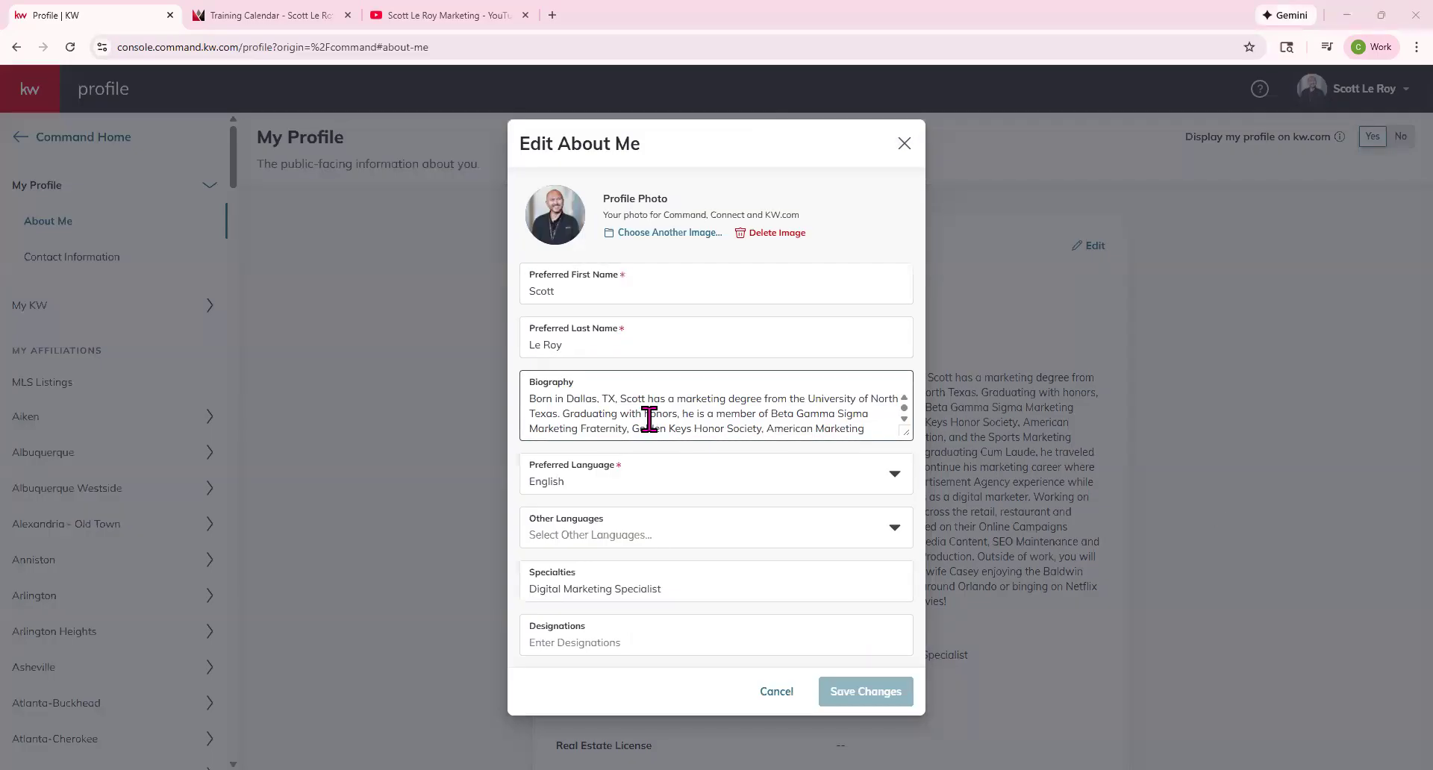
pyautogui.scroll(-1, 646, 418)
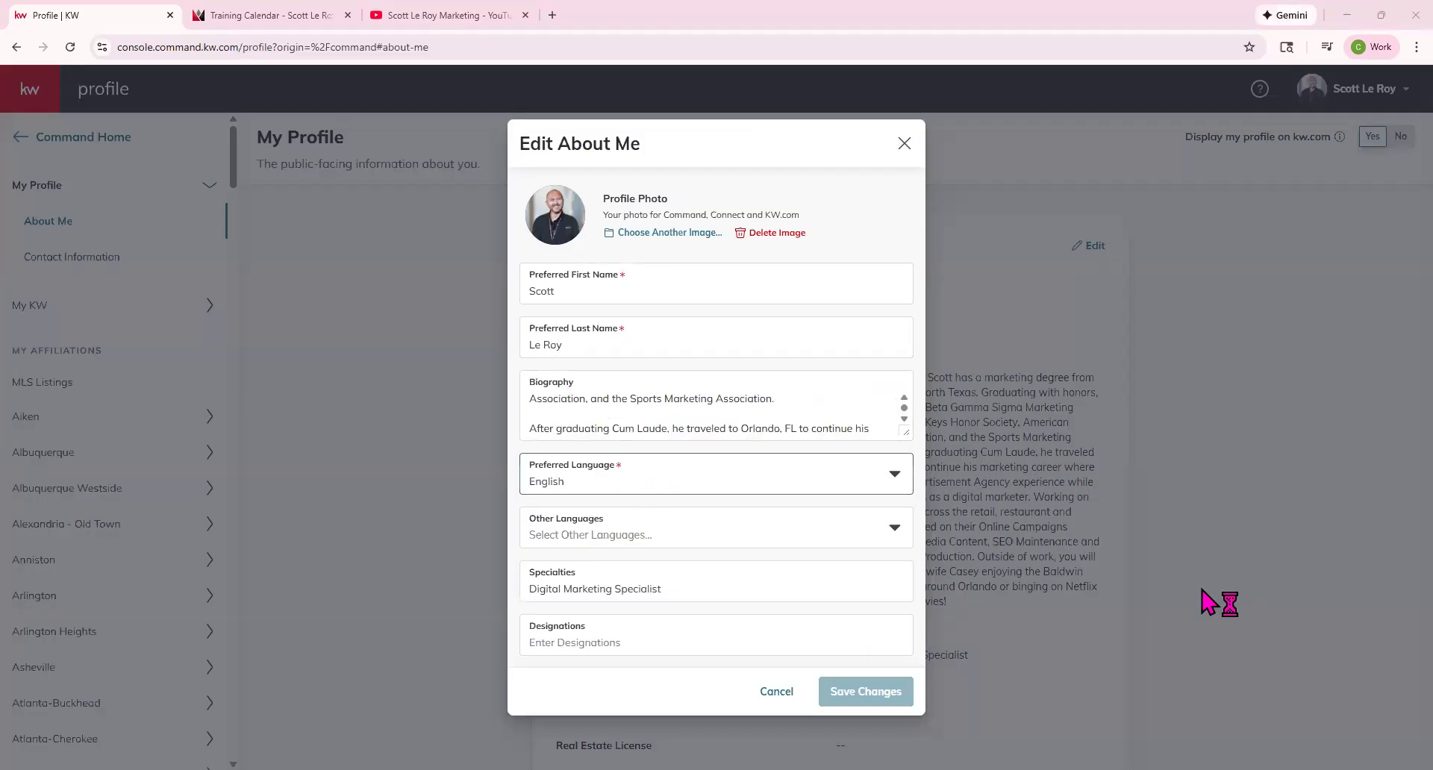
pyautogui.click(792, 535)
pyautogui.scroll(-3, 847, 612)
pyautogui.scroll(-8, 848, 616)
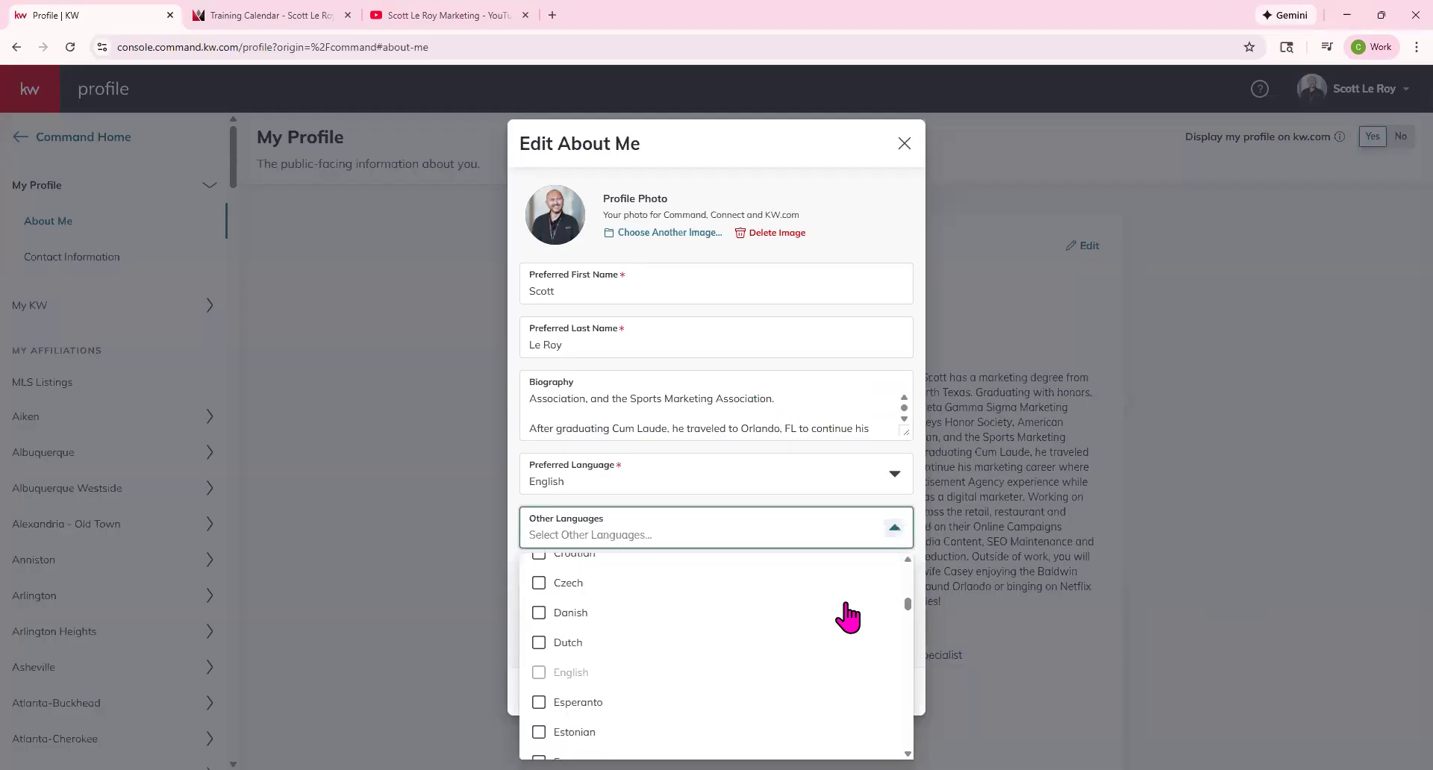
pyautogui.scroll(-3, 848, 617)
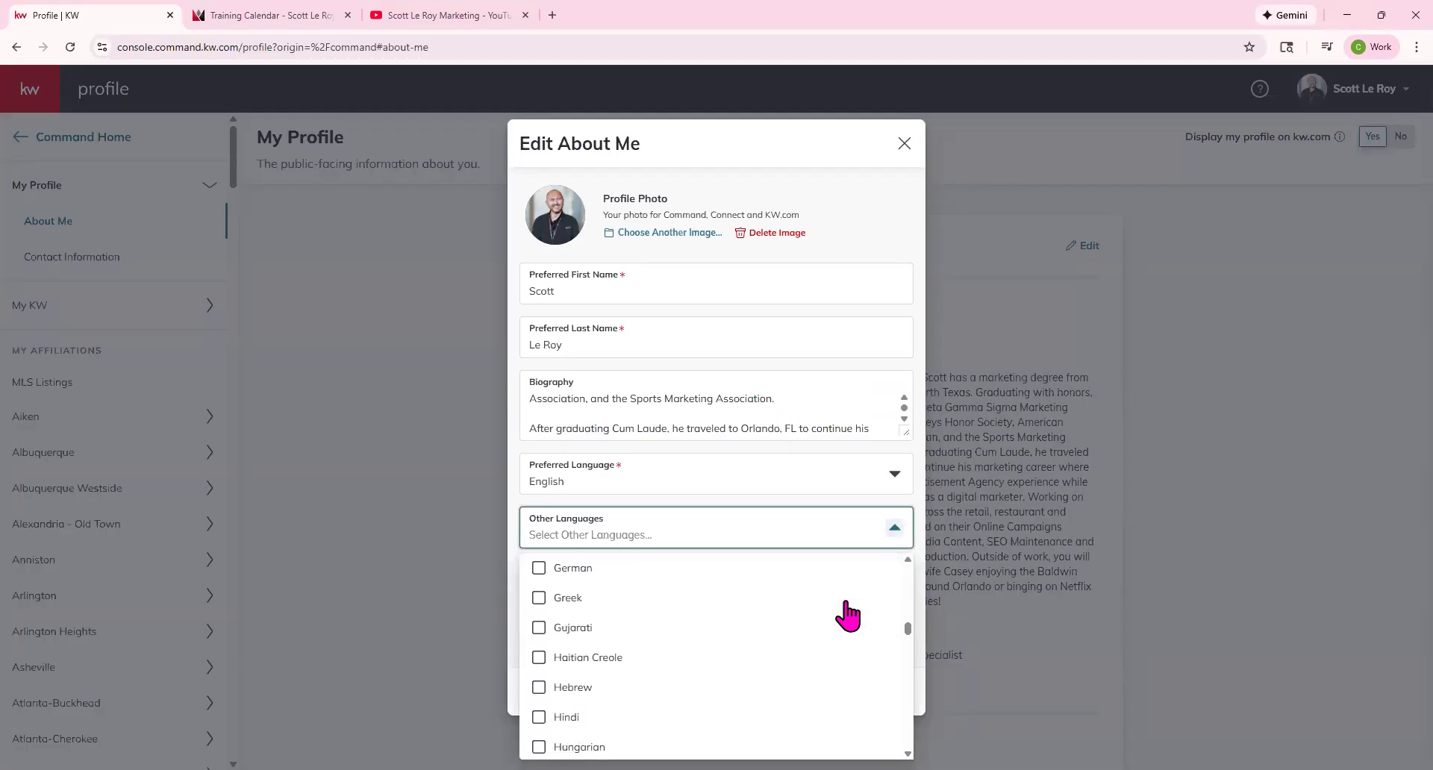
pyautogui.click(821, 500)
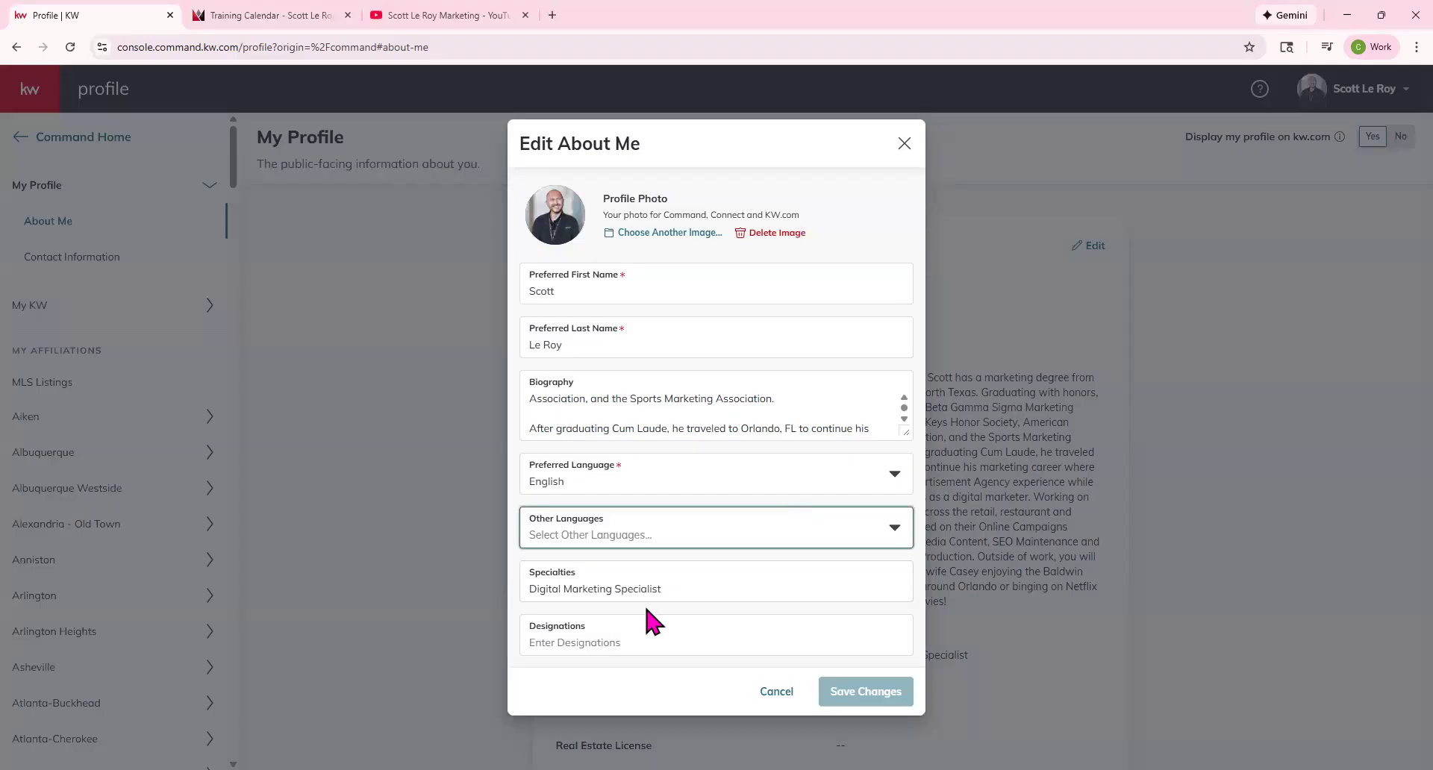
pyautogui.click(592, 640)
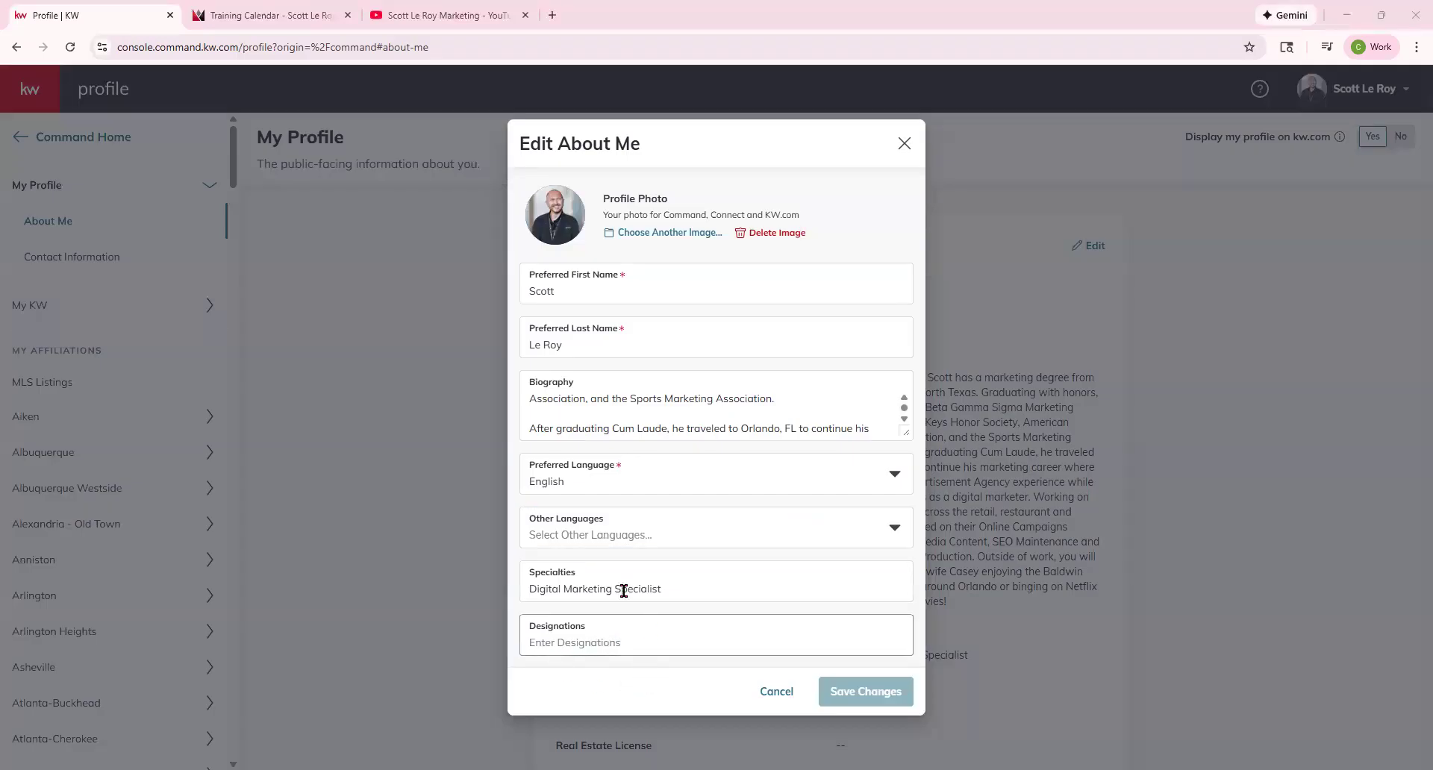
pyautogui.click(769, 692)
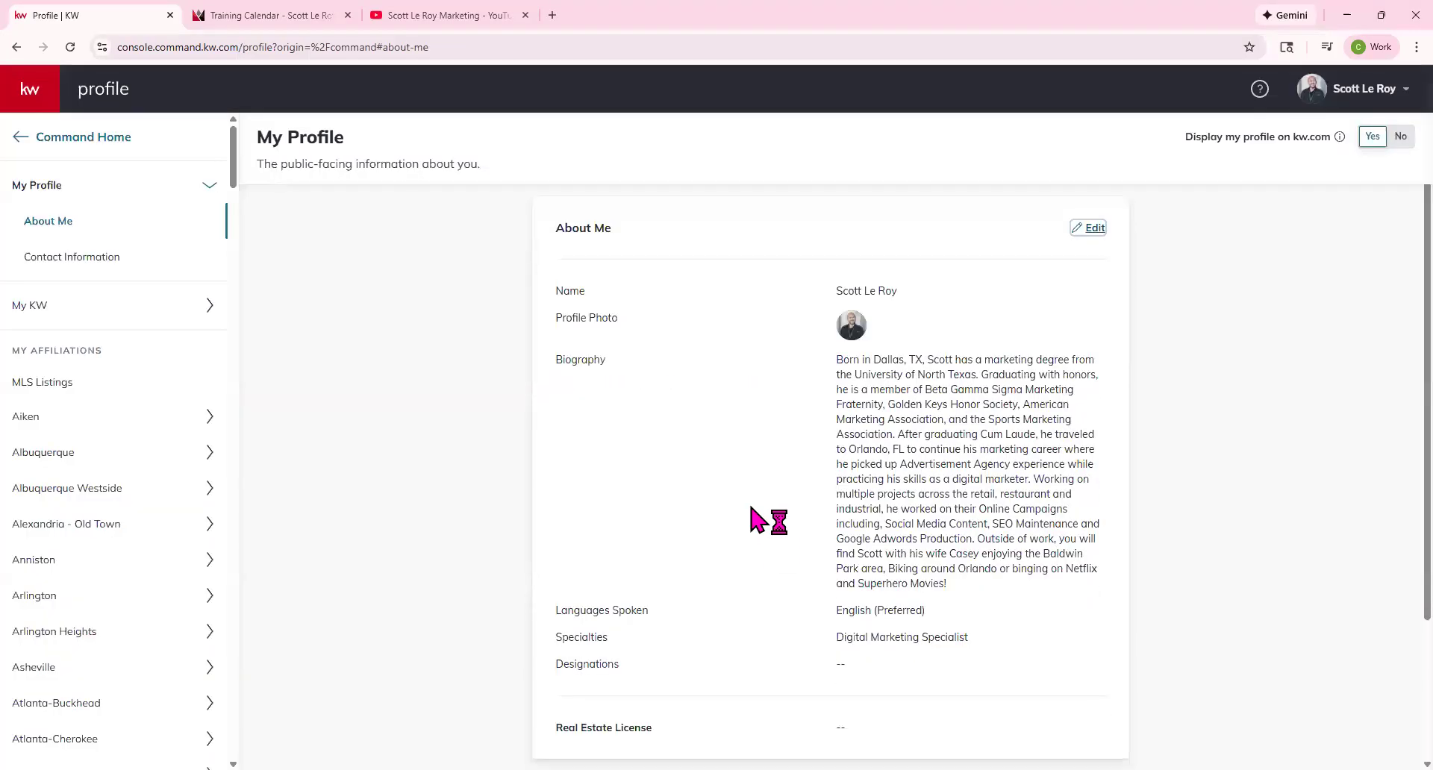
pyautogui.scroll(-3, 768, 518)
# Review the empty Real Estate License field, then return to the Command home dashboard.
pyautogui.moveTo(833, 545); pyautogui.dragTo(871, 546)
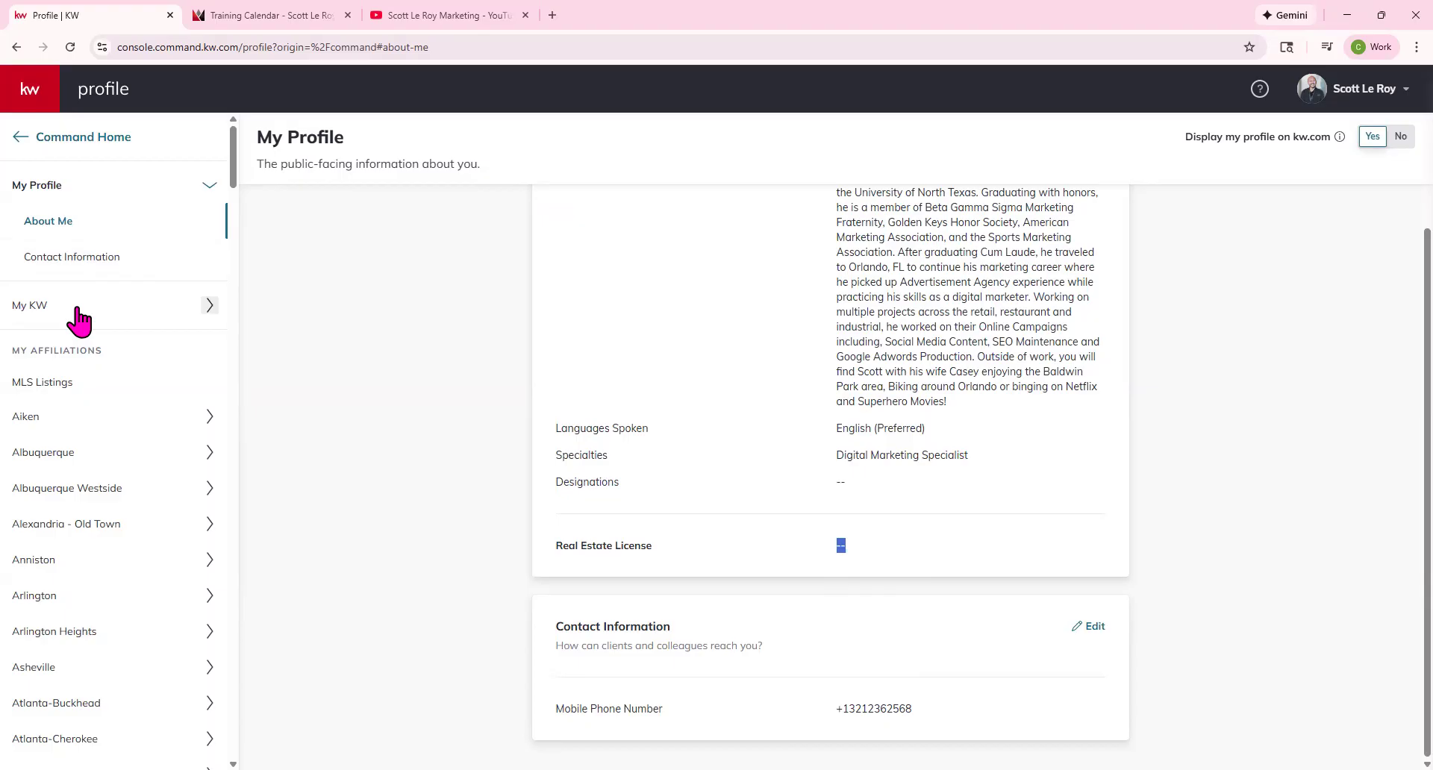
pyautogui.scroll(3, 841, 390)
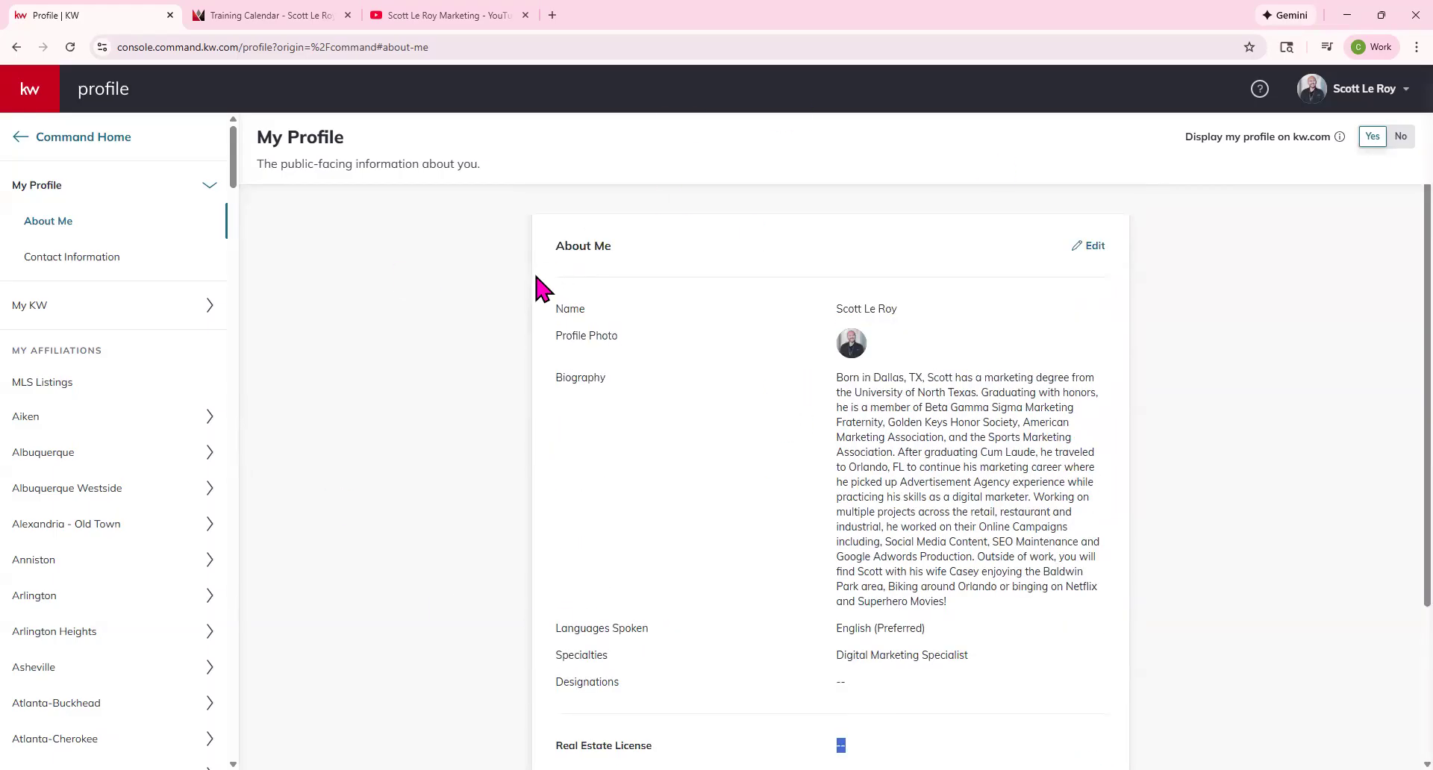
pyautogui.click(28, 147)
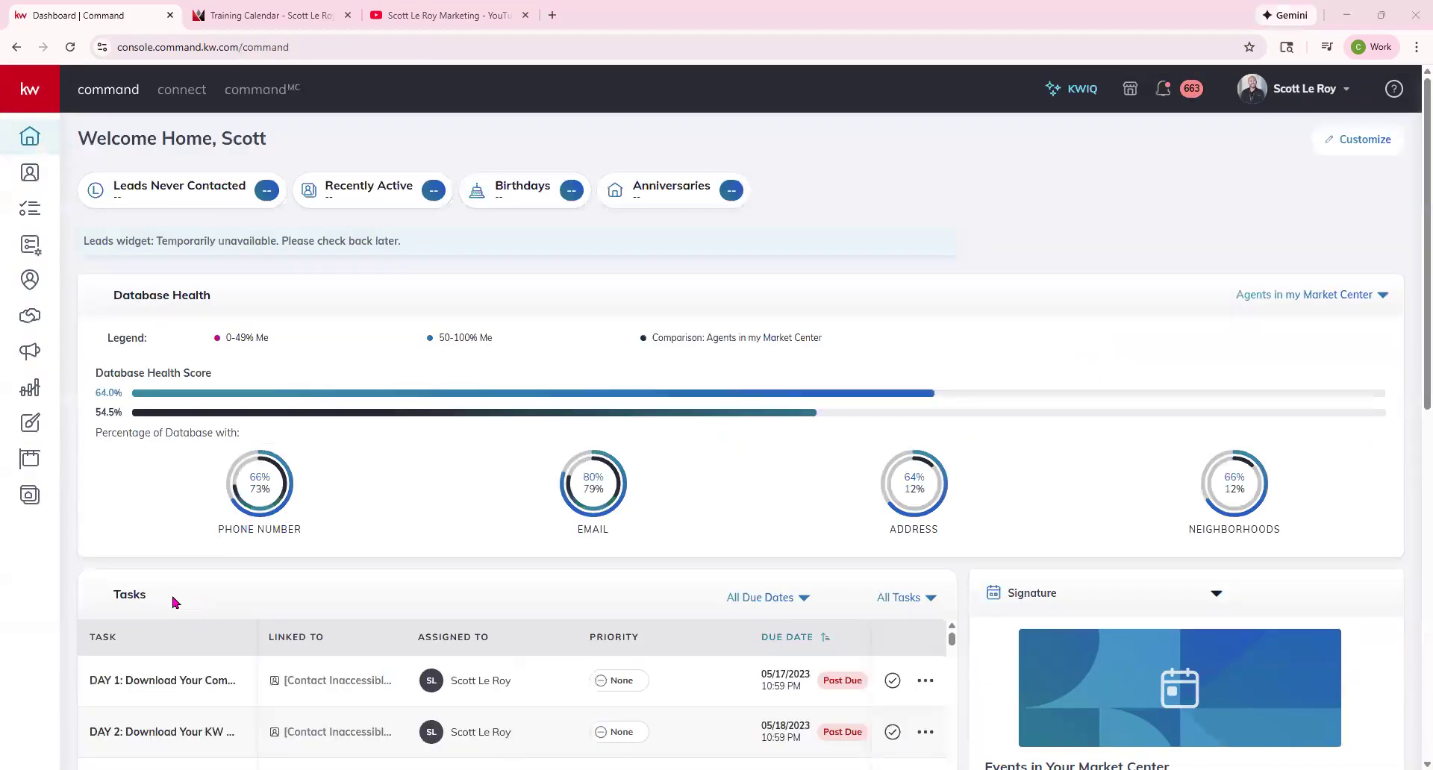
# Open Referrals, look at My Network, then go back to the Referrals Dashboard tab.
pyautogui.click(30, 287)
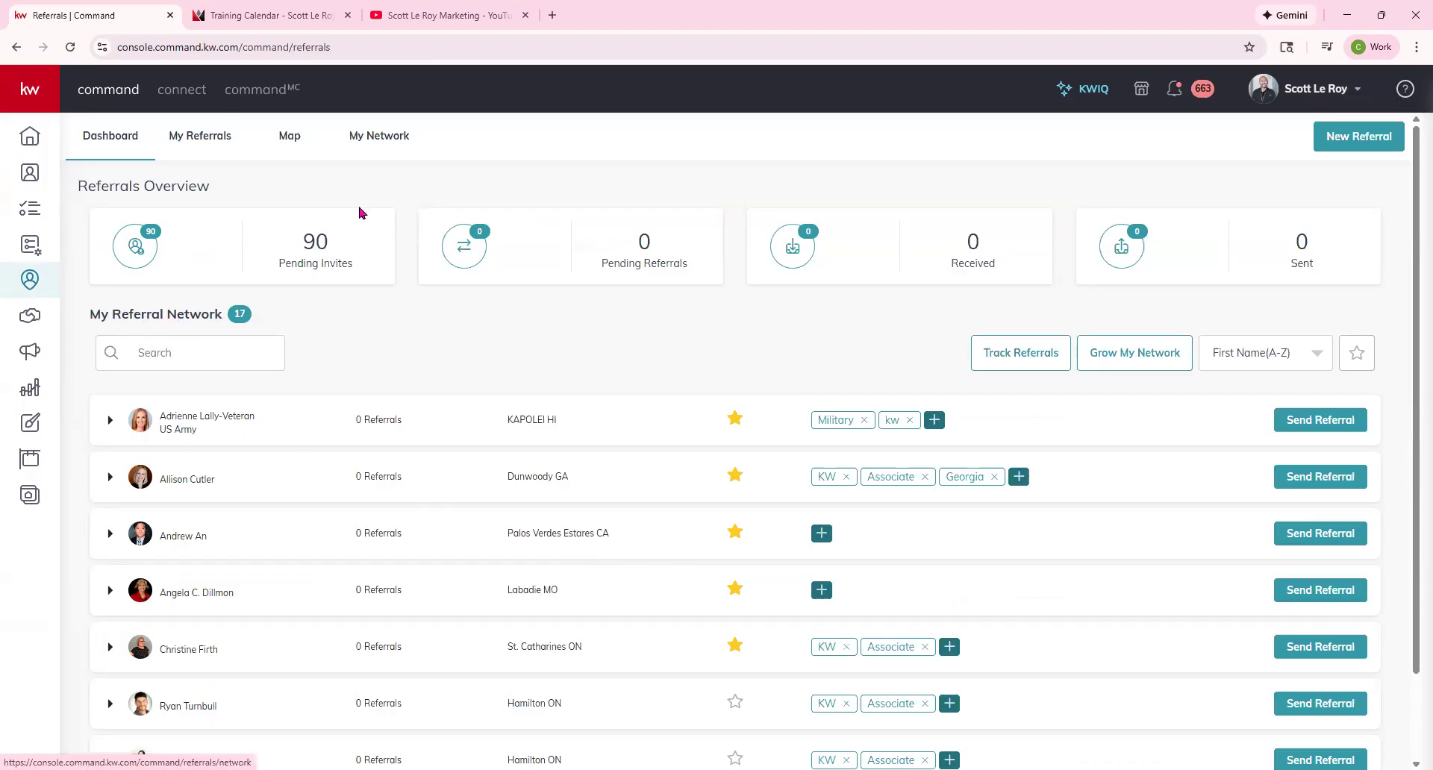
pyautogui.click(388, 140)
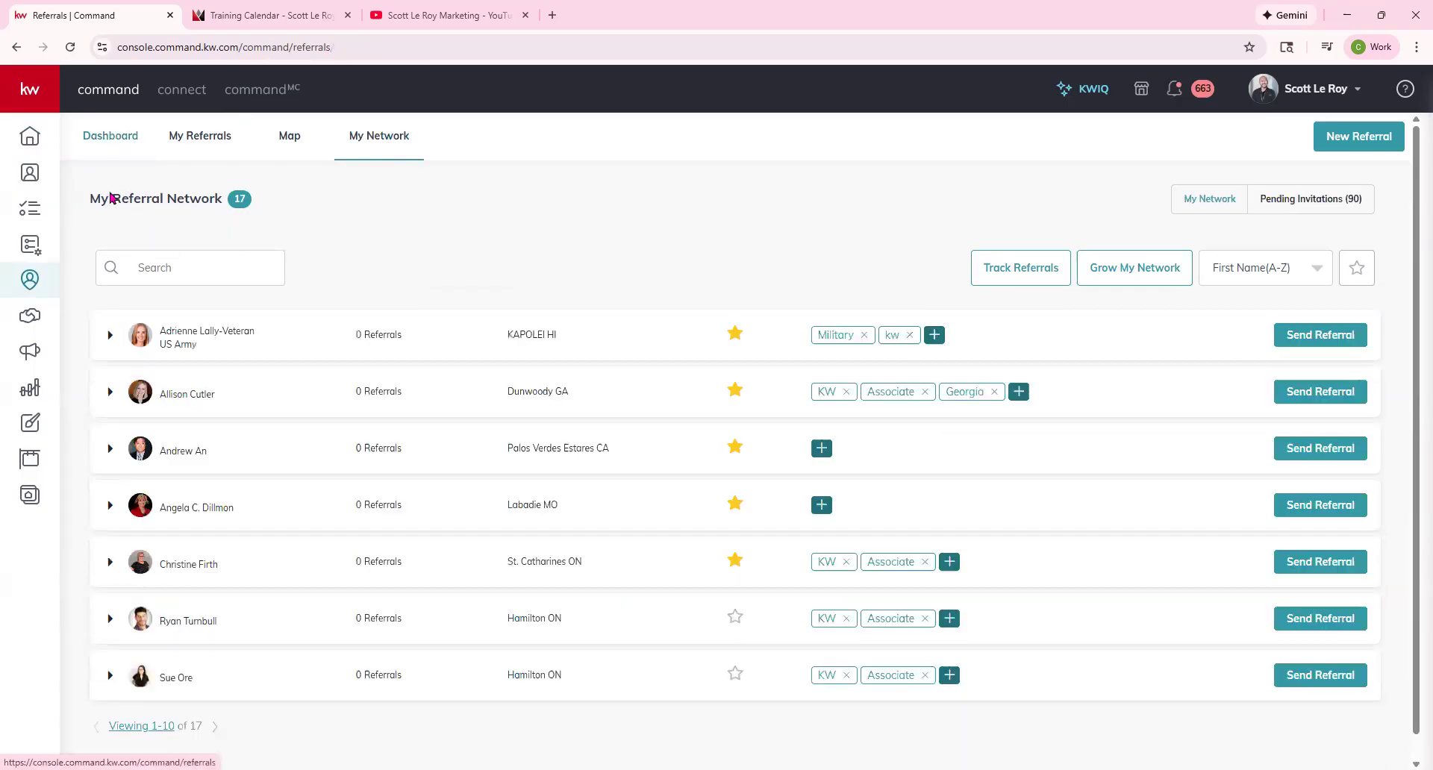
pyautogui.click(112, 136)
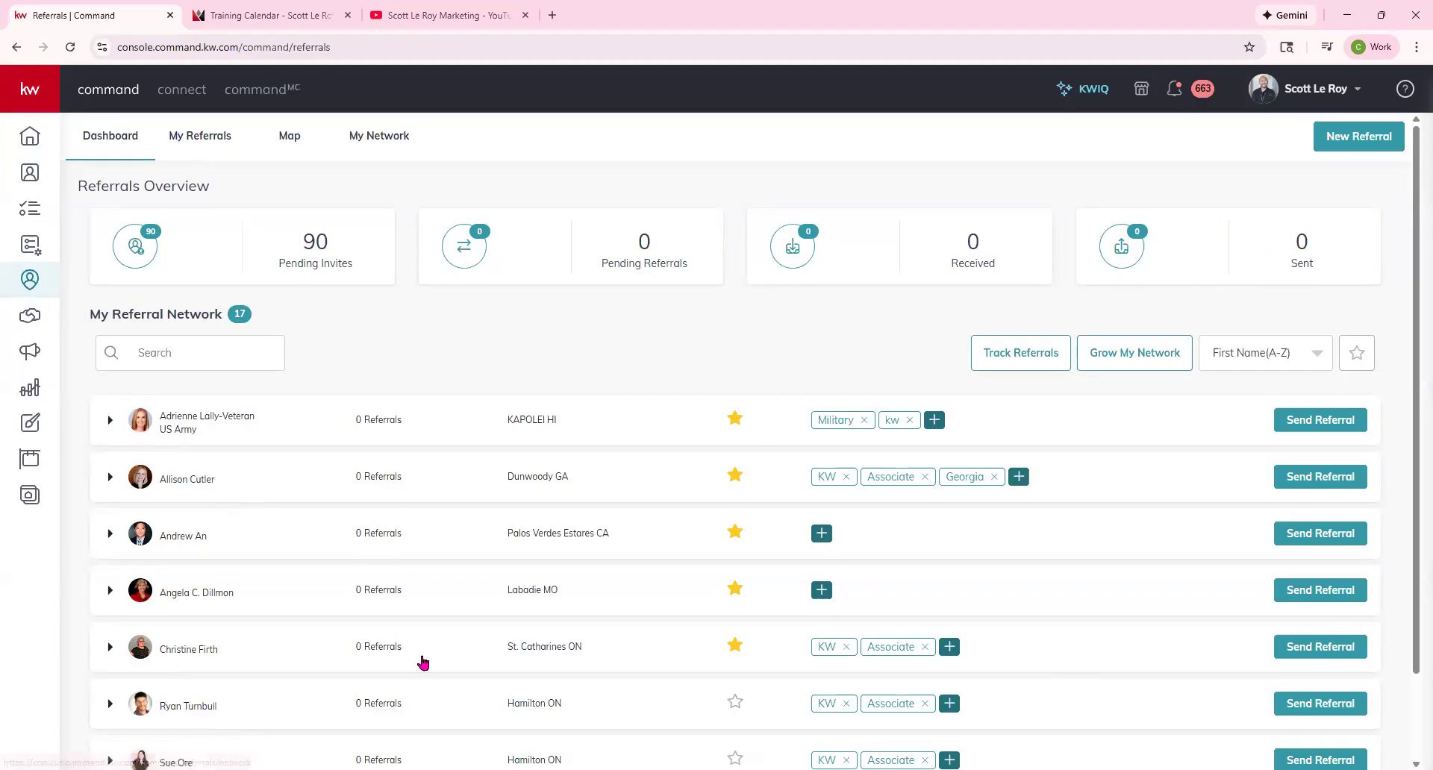
# Show the My Network tab listing the 17 referral contacts.
pyautogui.click(357, 138)
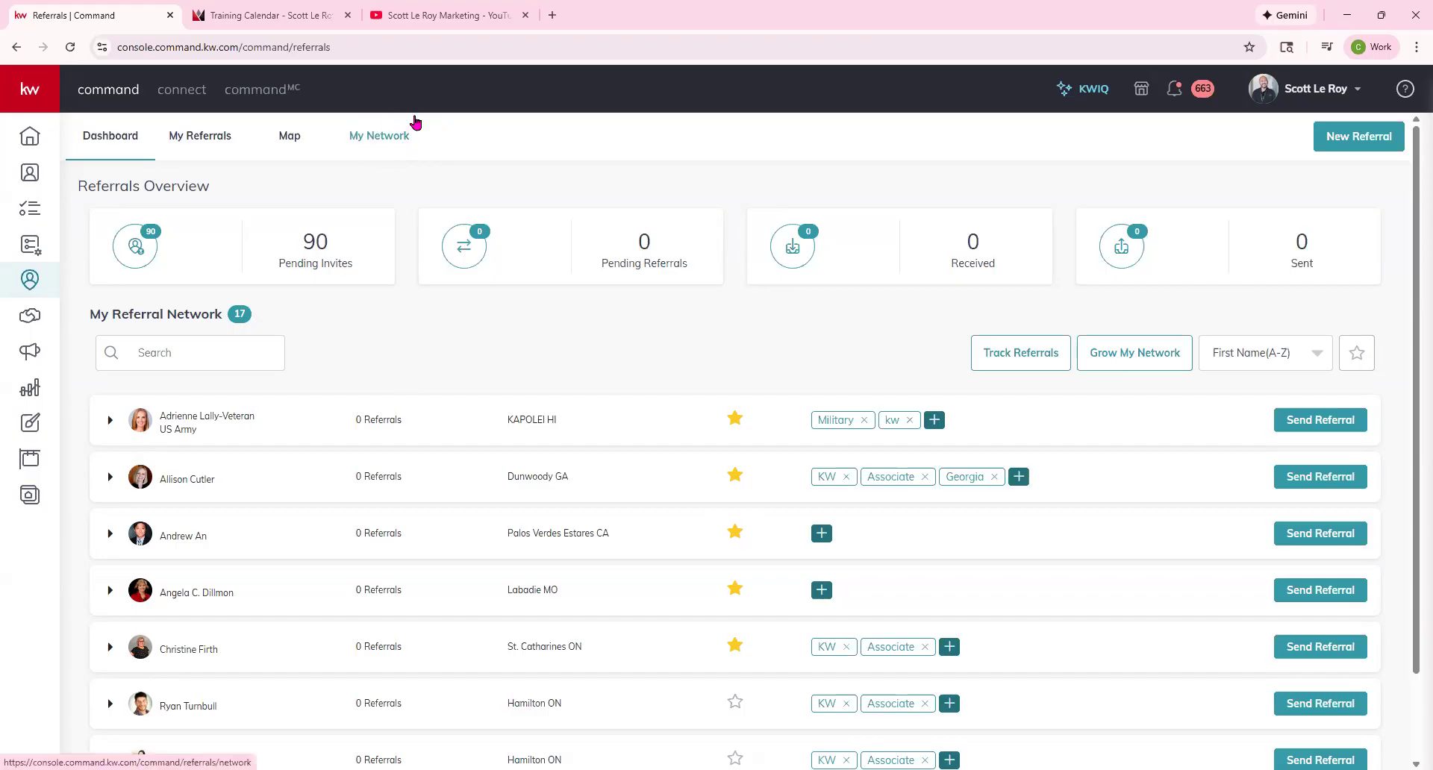
pyautogui.click(385, 145)
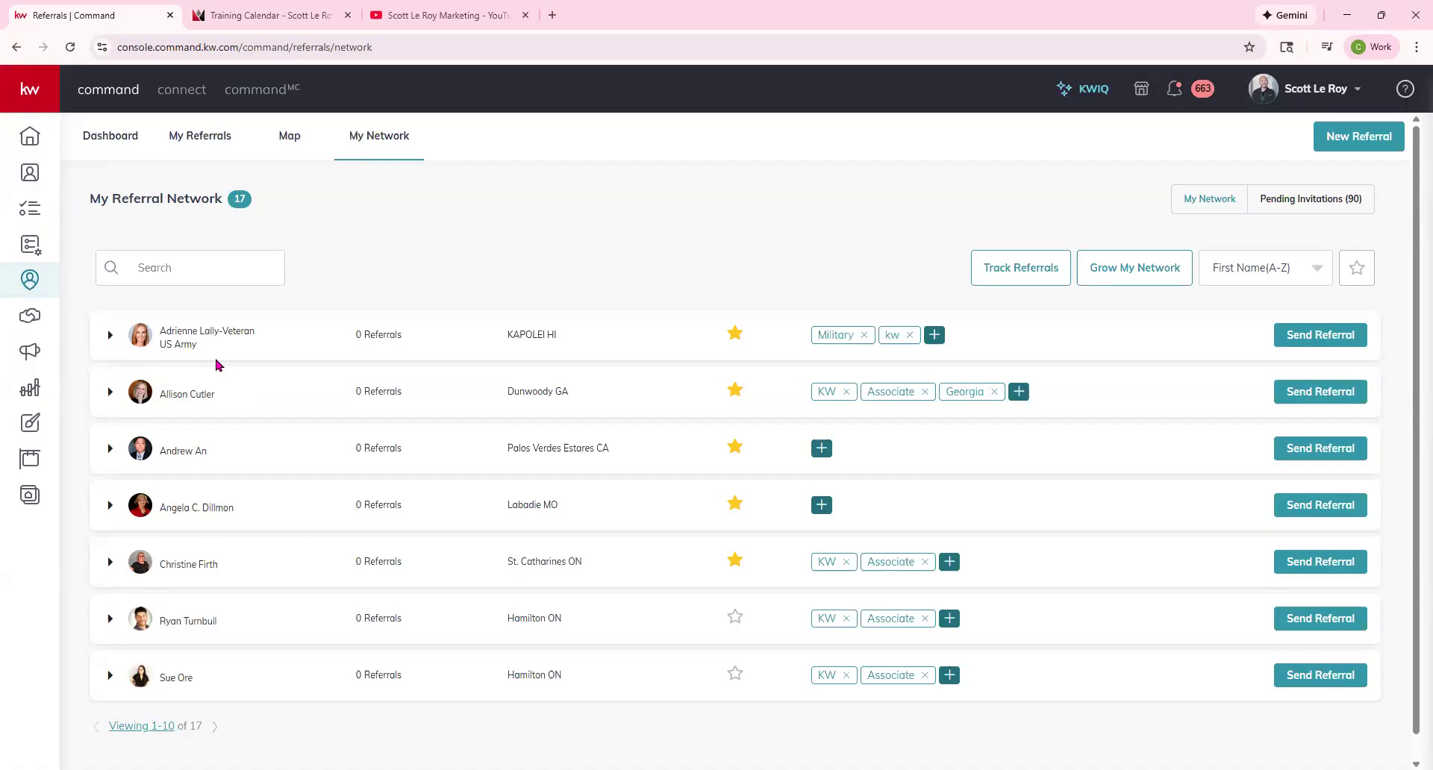
# Expand the first network agent to show bio, private notes and stats (85 transactions).
pyautogui.click(109, 337)
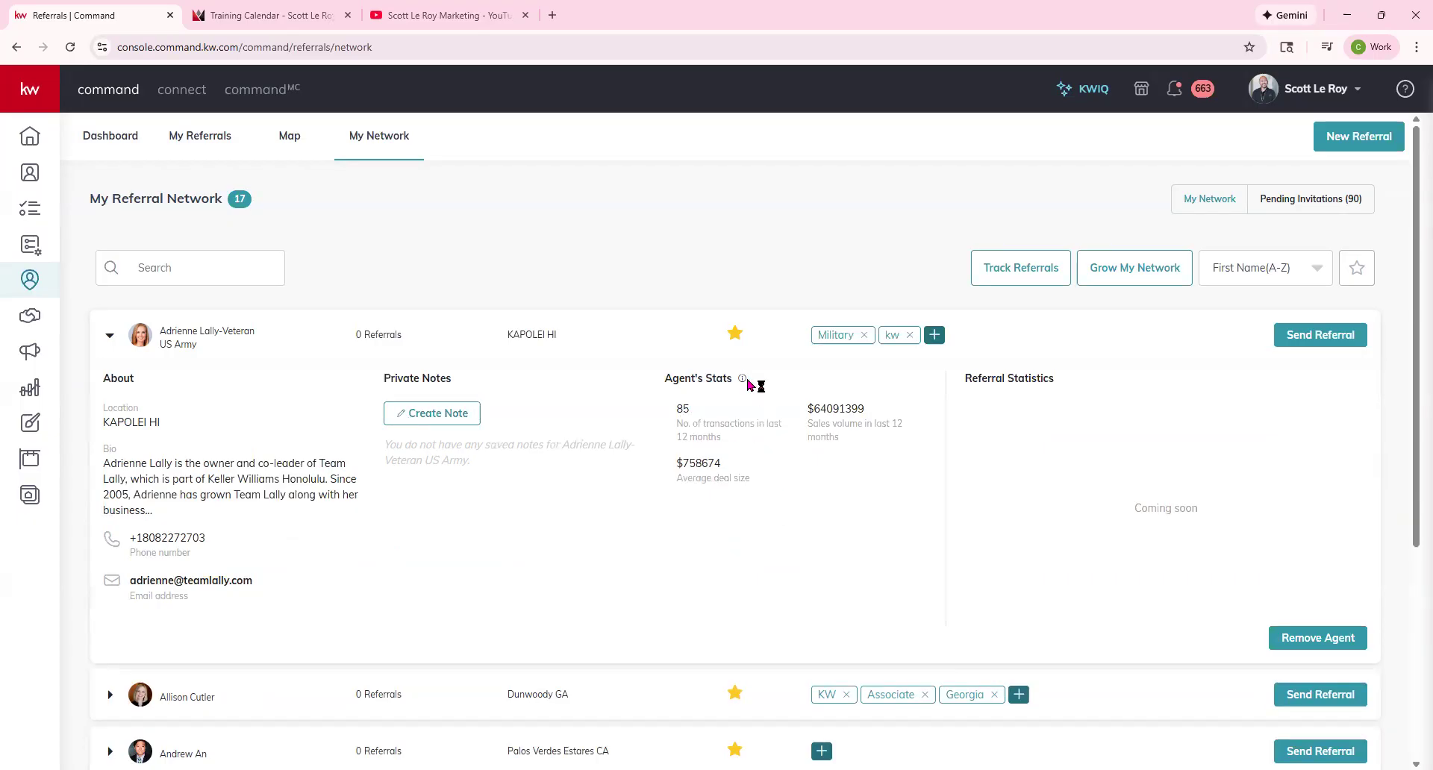
pyautogui.moveTo(742, 380)
pyautogui.click(935, 336)
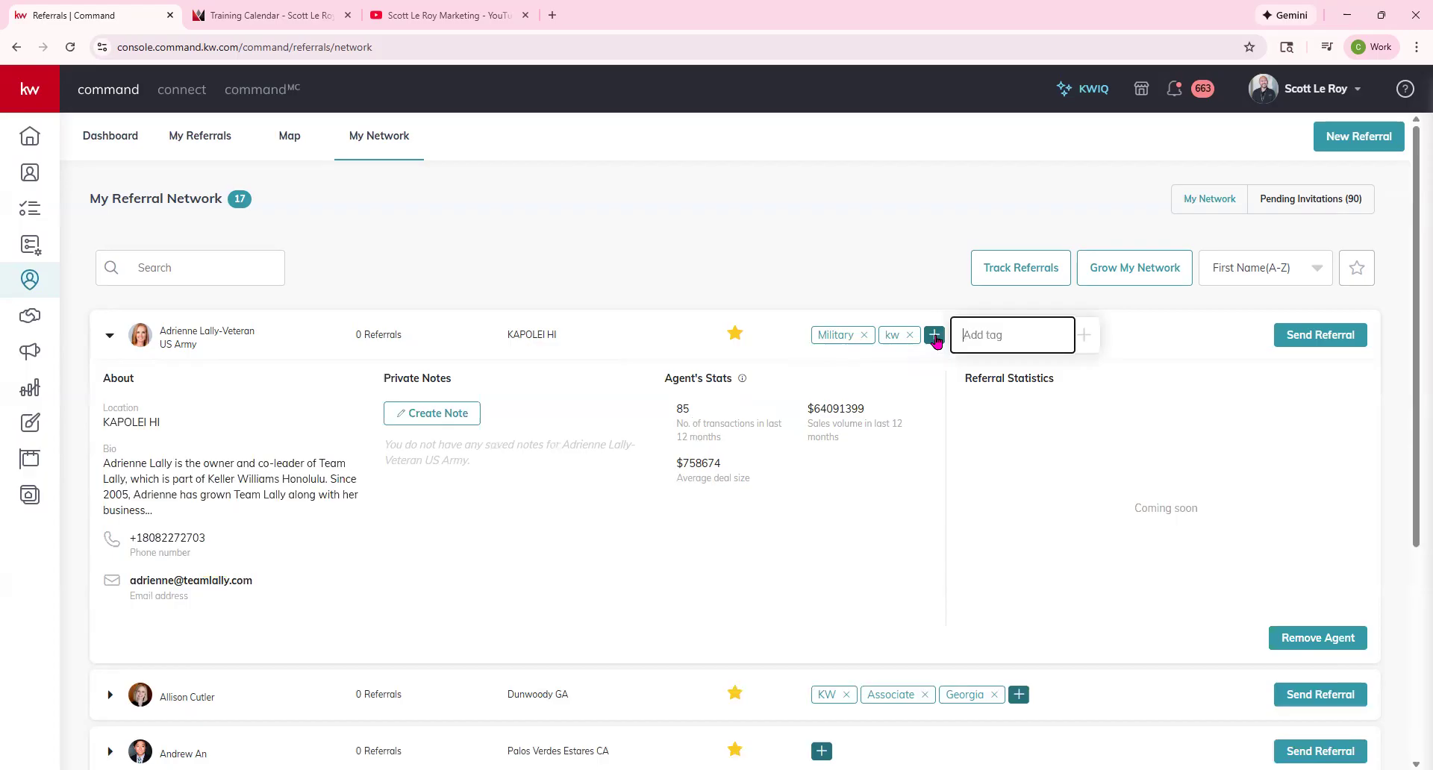
pyautogui.write('family')
pyautogui.click(866, 272)
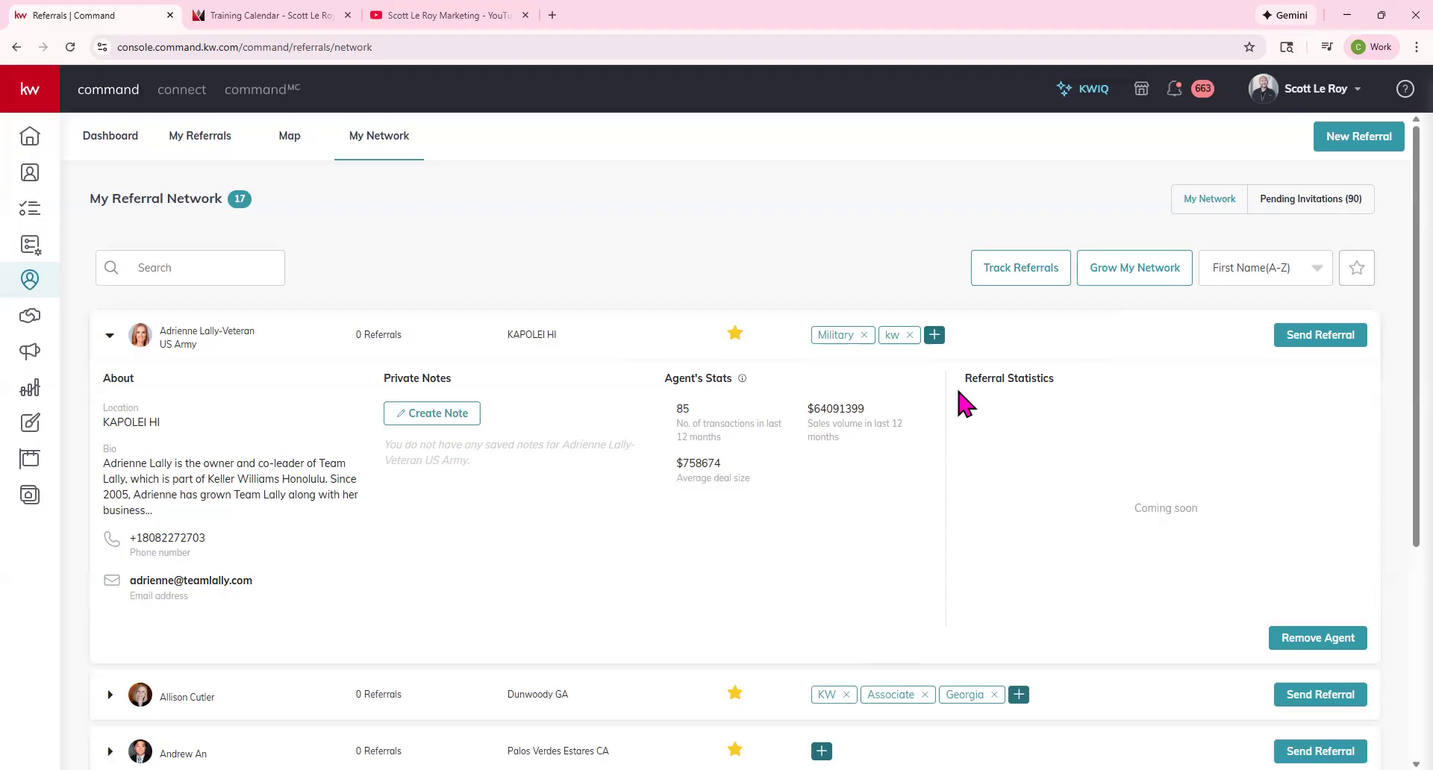
pyautogui.moveTo(968, 379); pyautogui.dragTo(1081, 400)
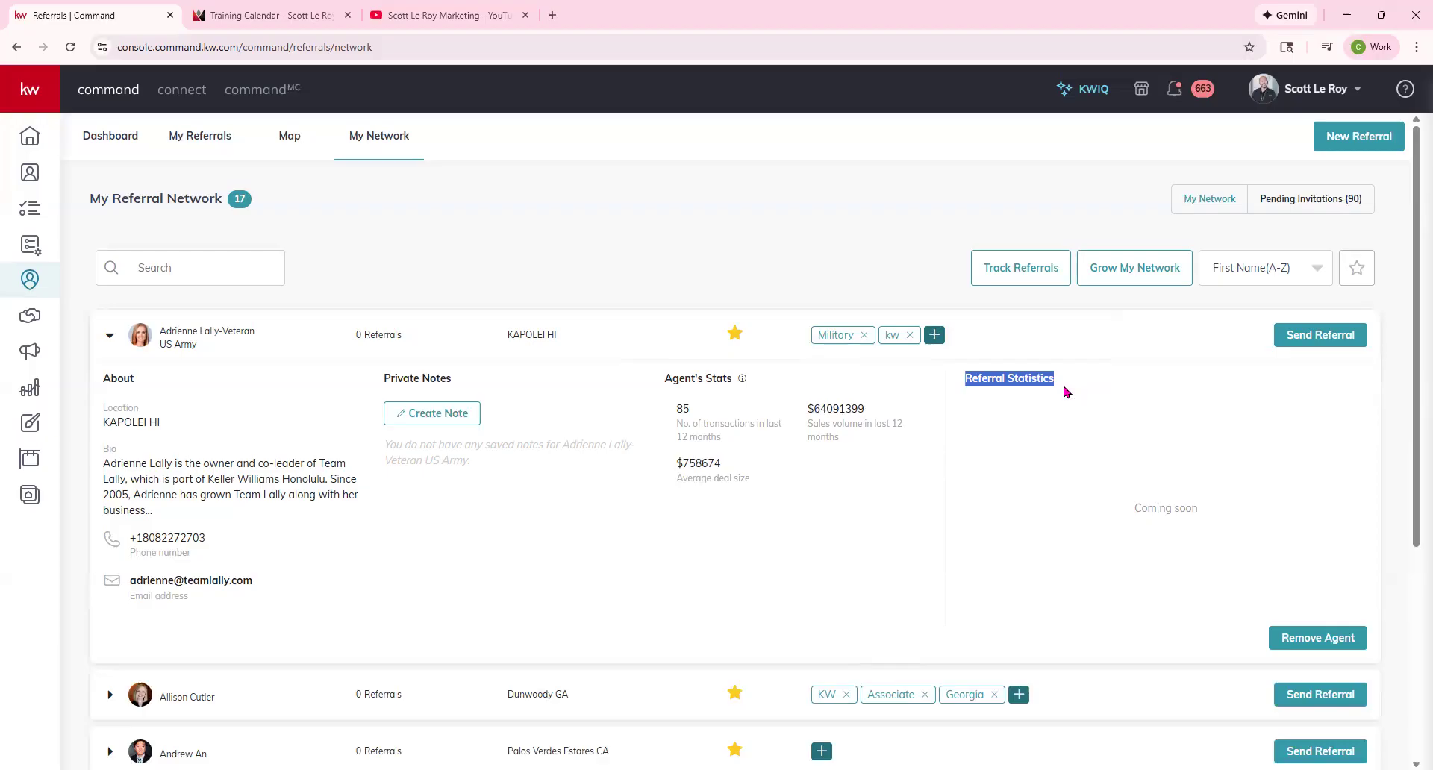
pyautogui.click(1326, 355)
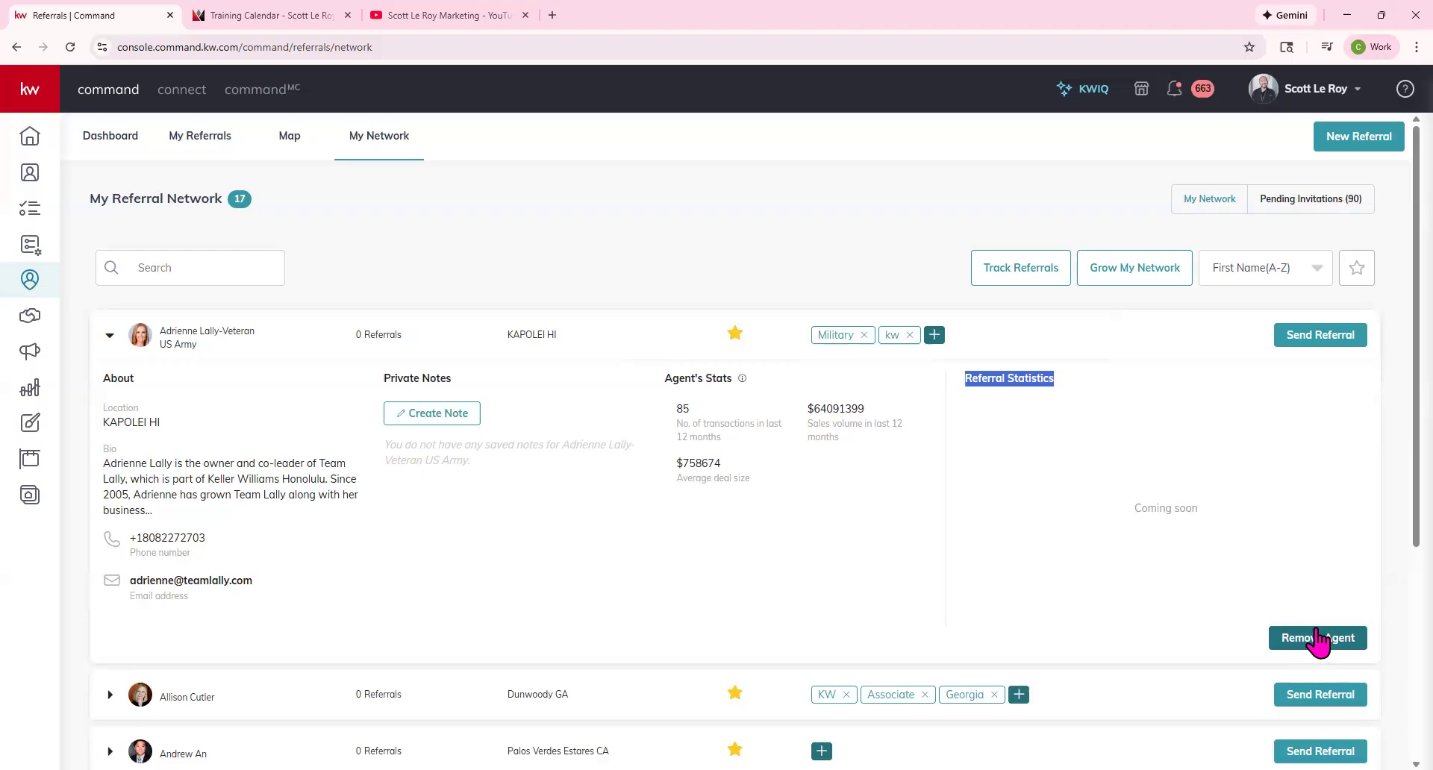
# Open and close an unsent referral request to the first agent, then collapse their details.
pyautogui.click(1346, 341)
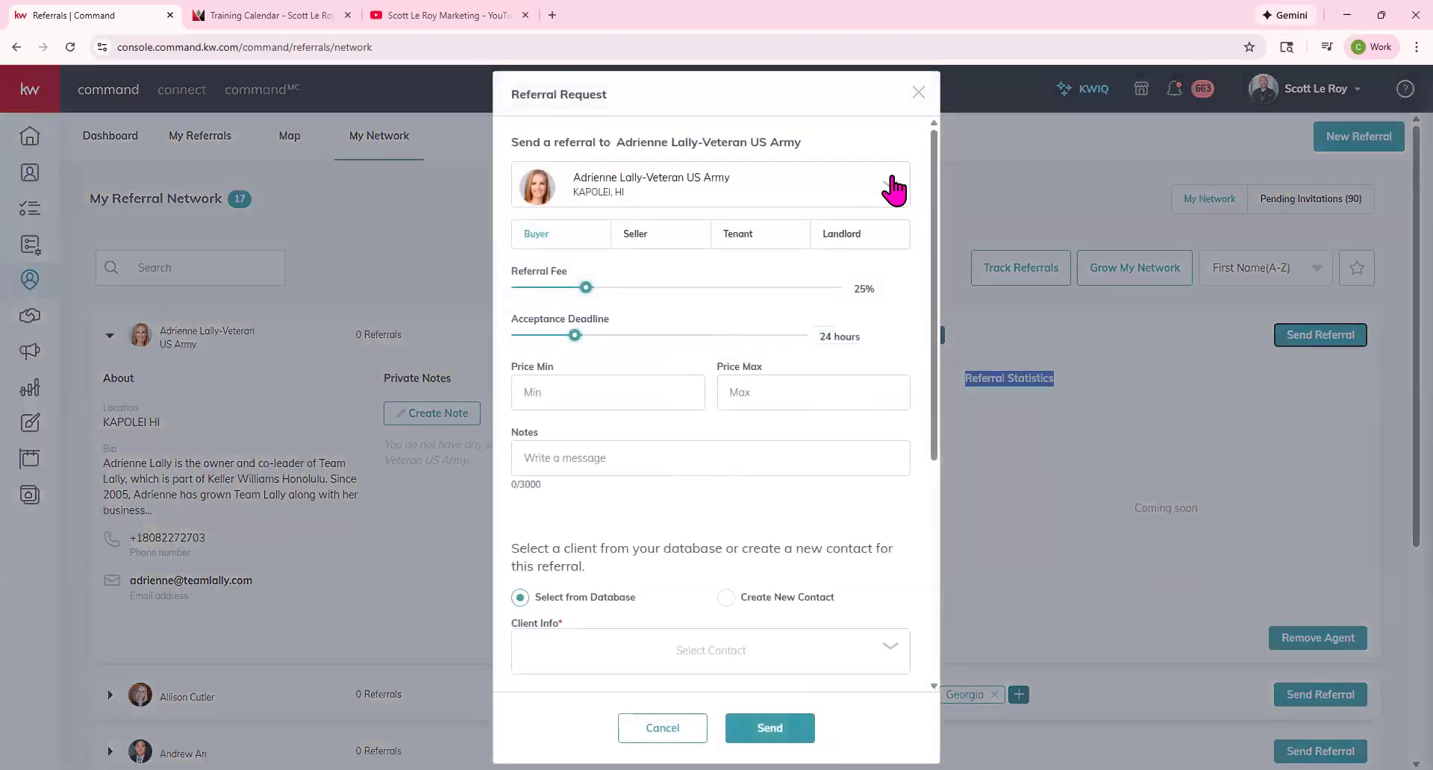
pyautogui.click(916, 93)
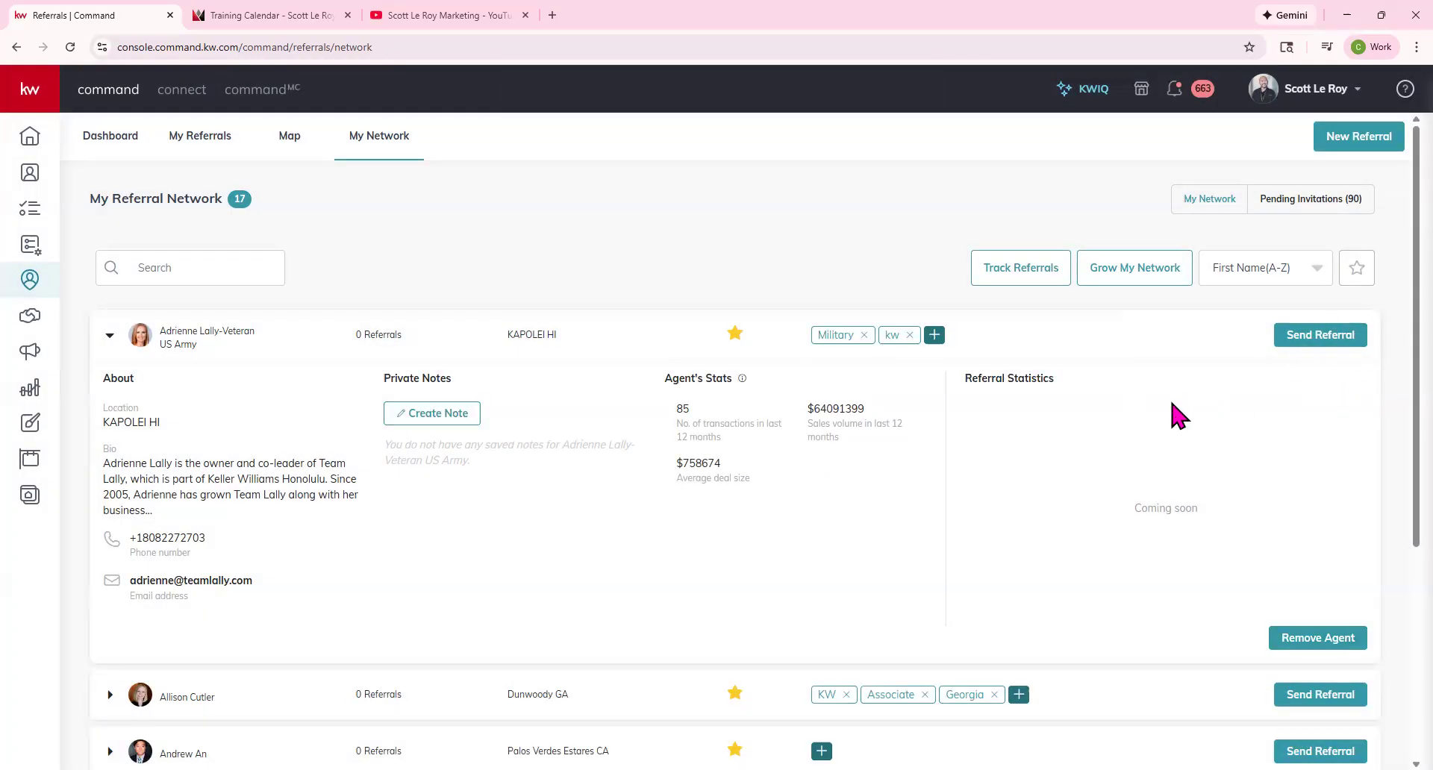
pyautogui.click(107, 337)
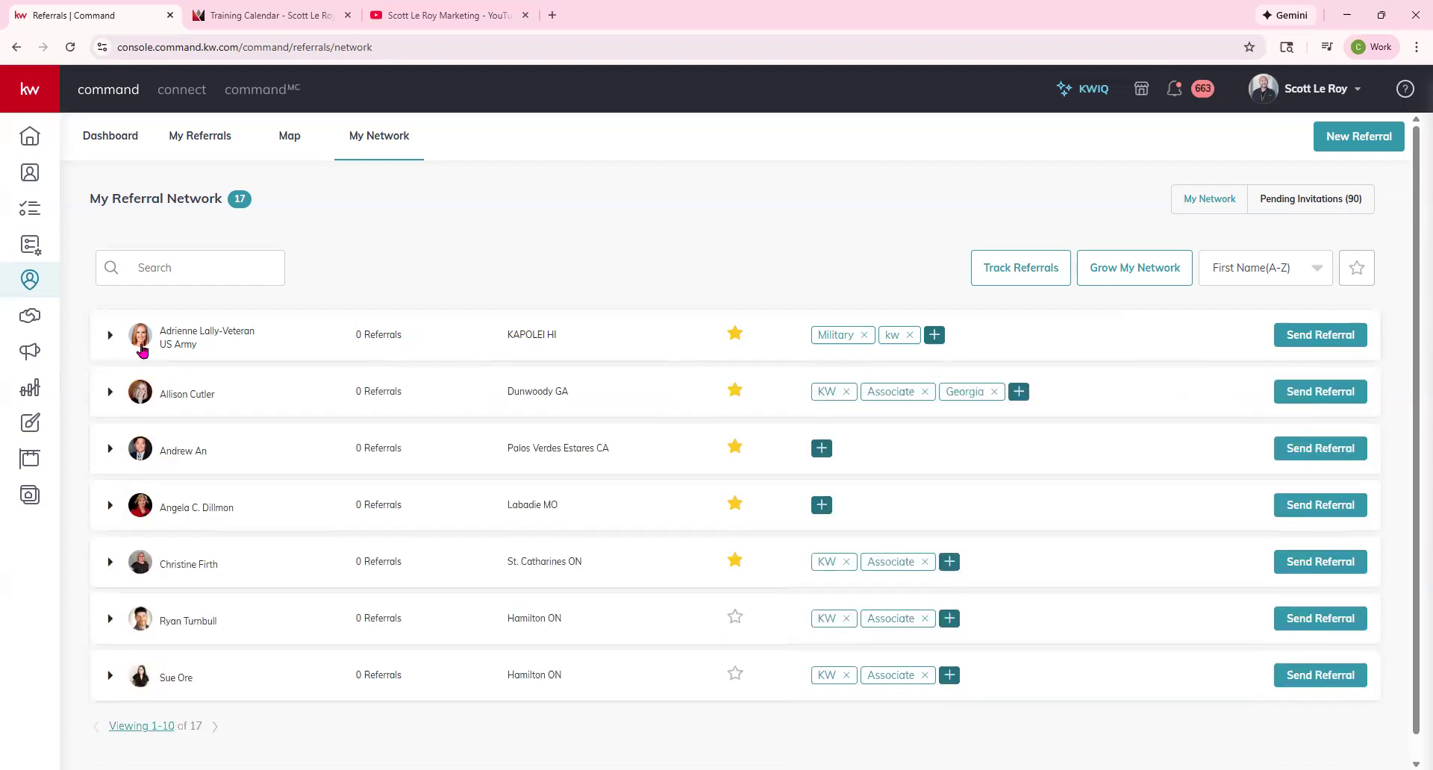
pyautogui.scroll(-1, 473, 579)
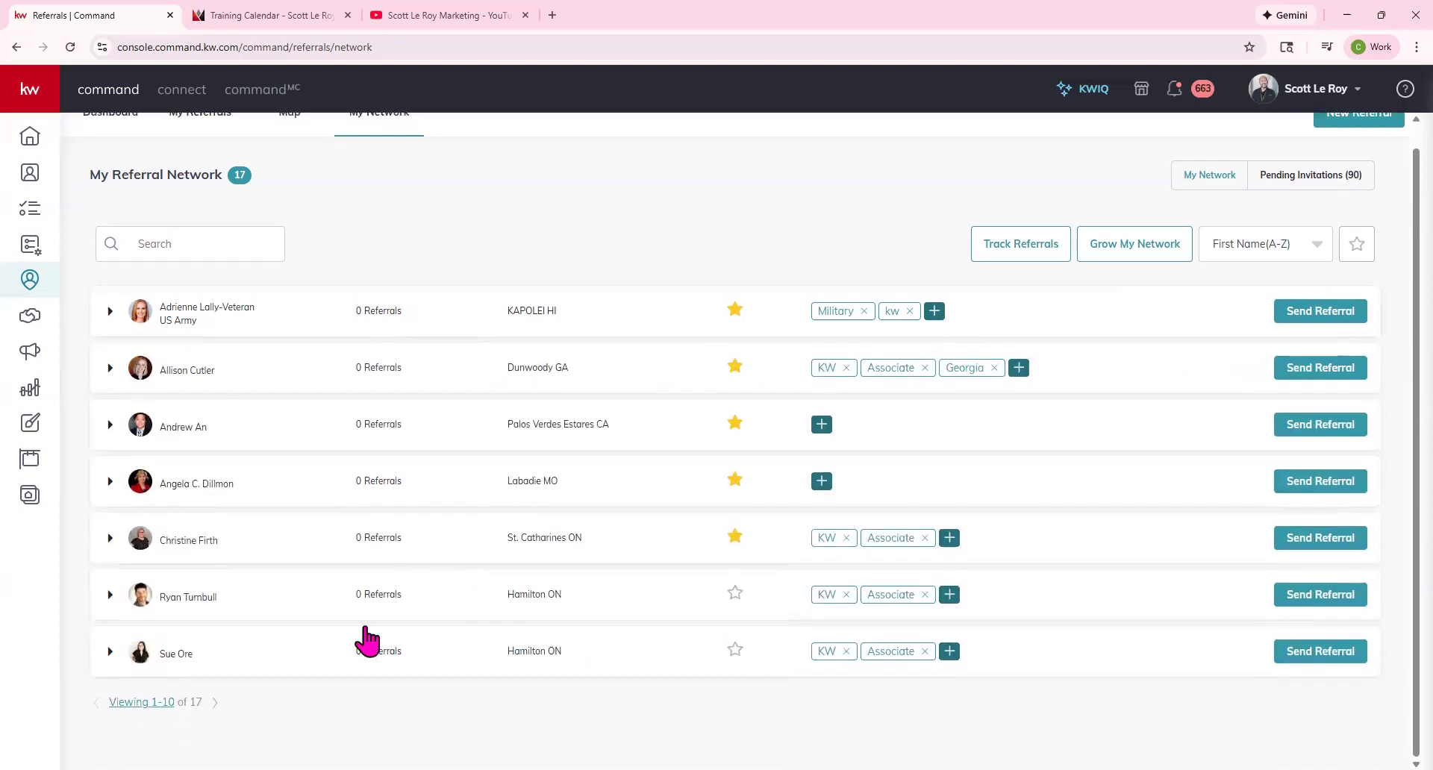
pyautogui.scroll(1, 187, 299)
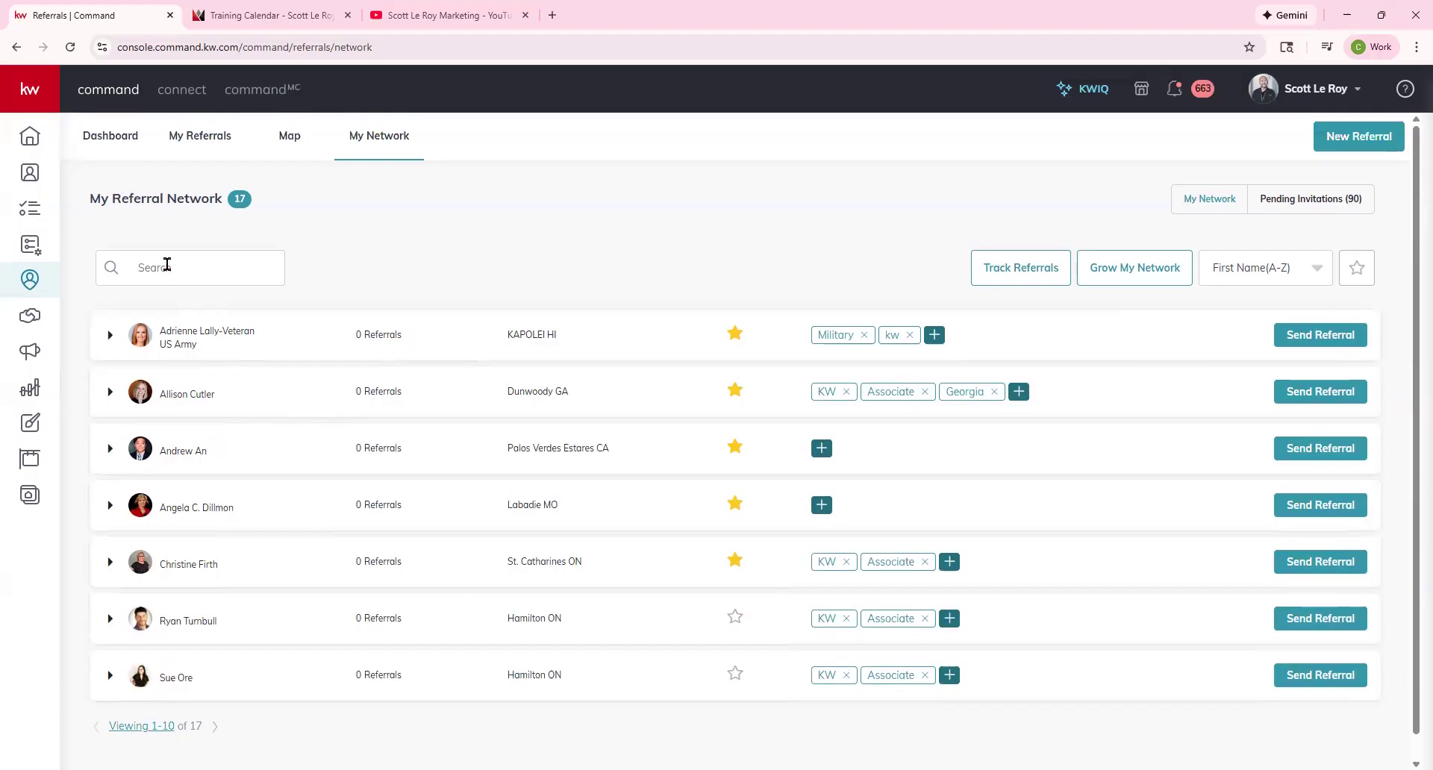
pyautogui.click(1027, 282)
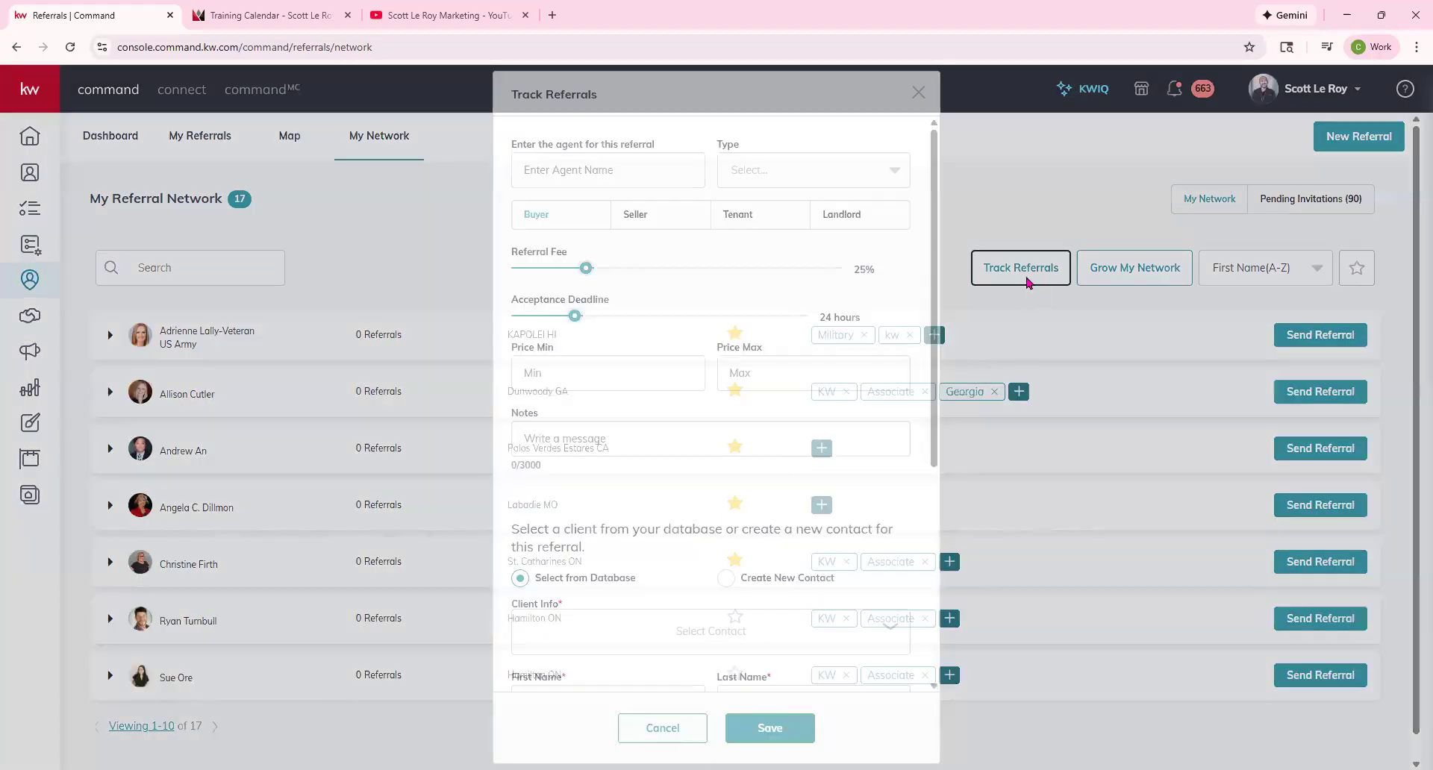
pyautogui.click(919, 94)
pyautogui.click(1117, 263)
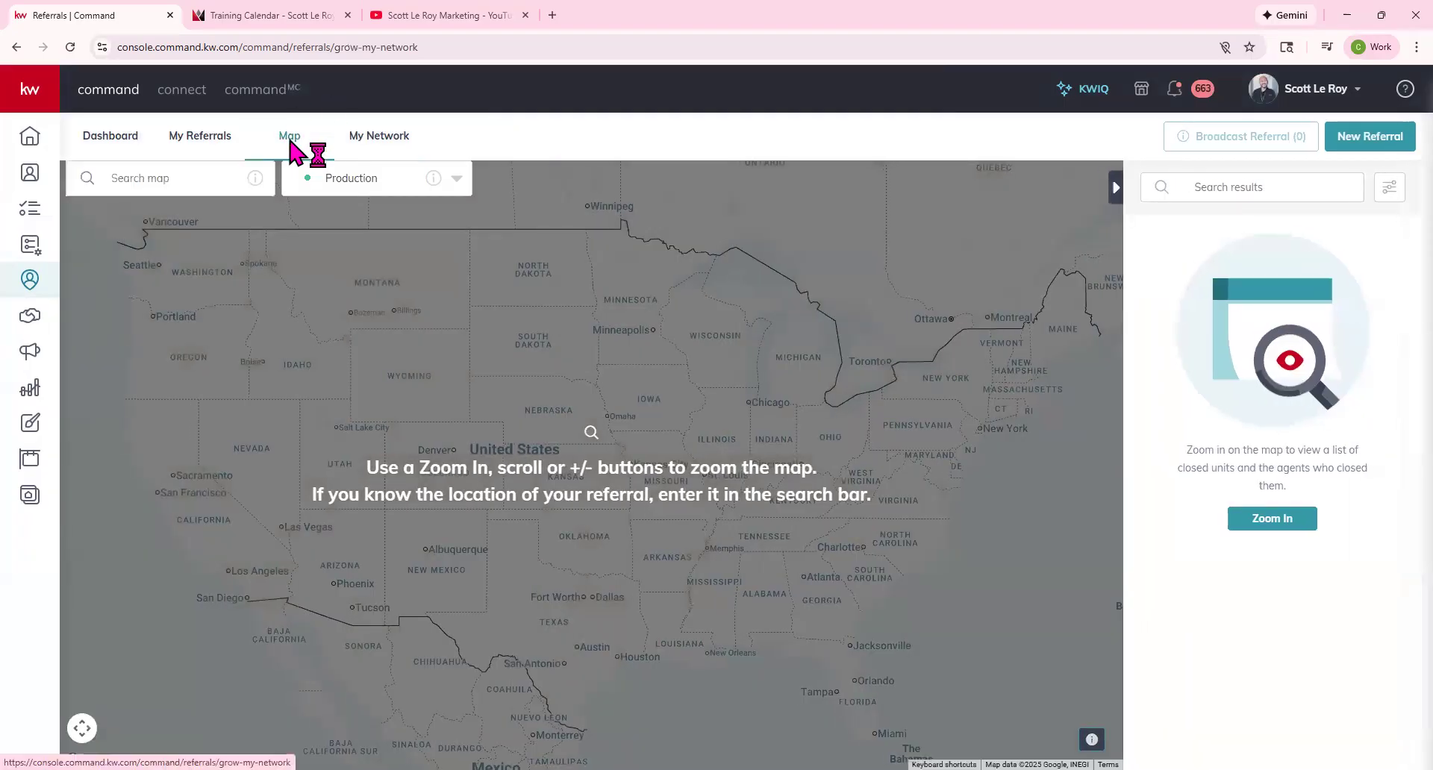
pyautogui.click(377, 139)
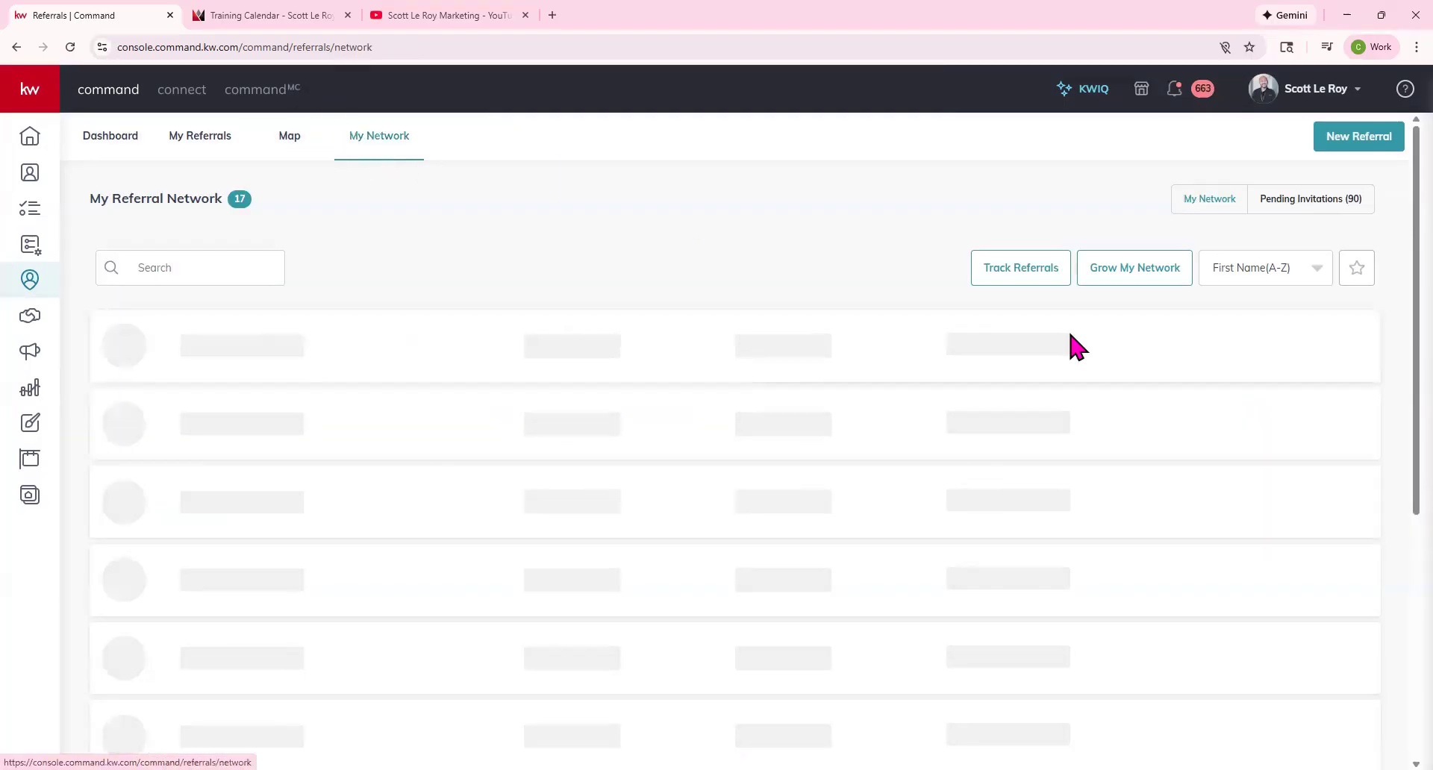
pyautogui.click(1279, 272)
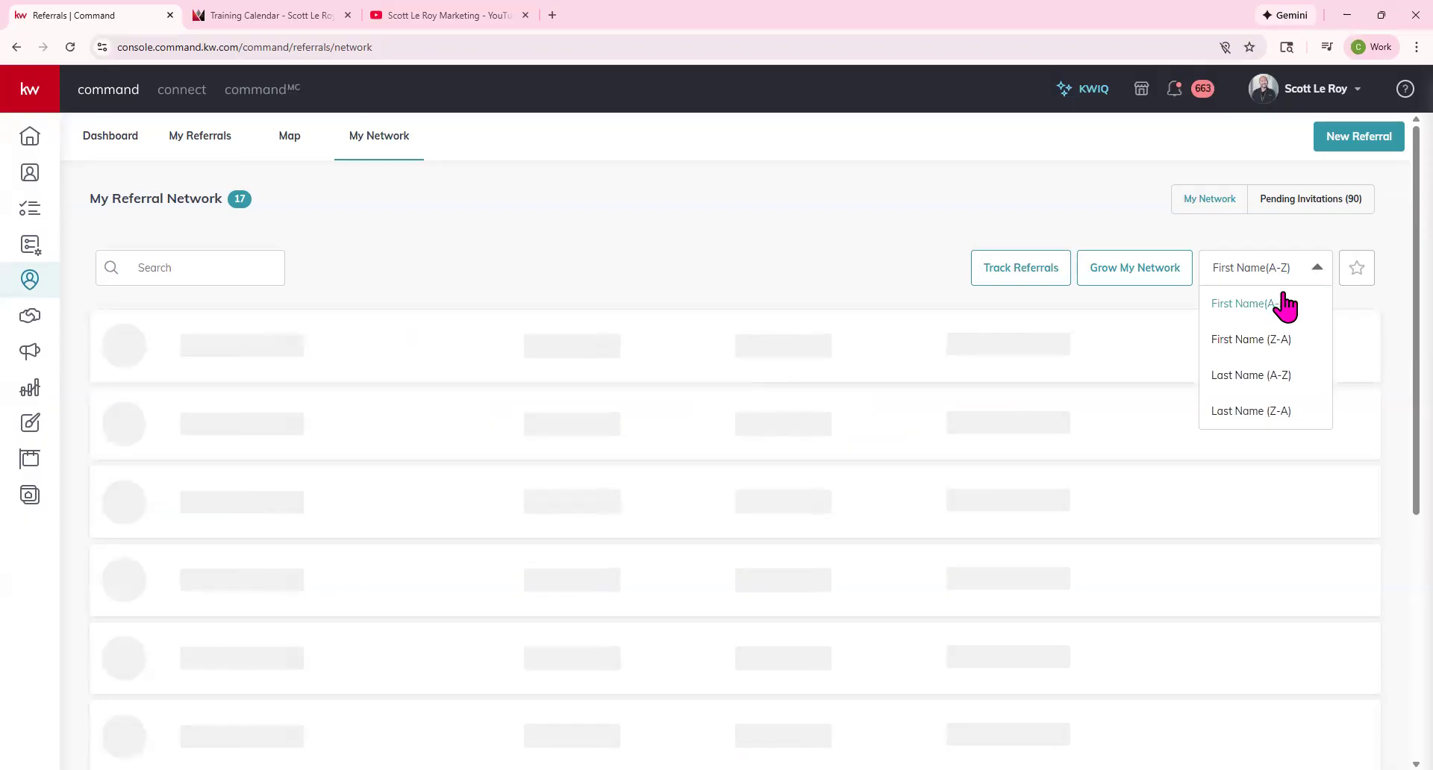
pyautogui.click(1363, 272)
pyautogui.click(1363, 272)
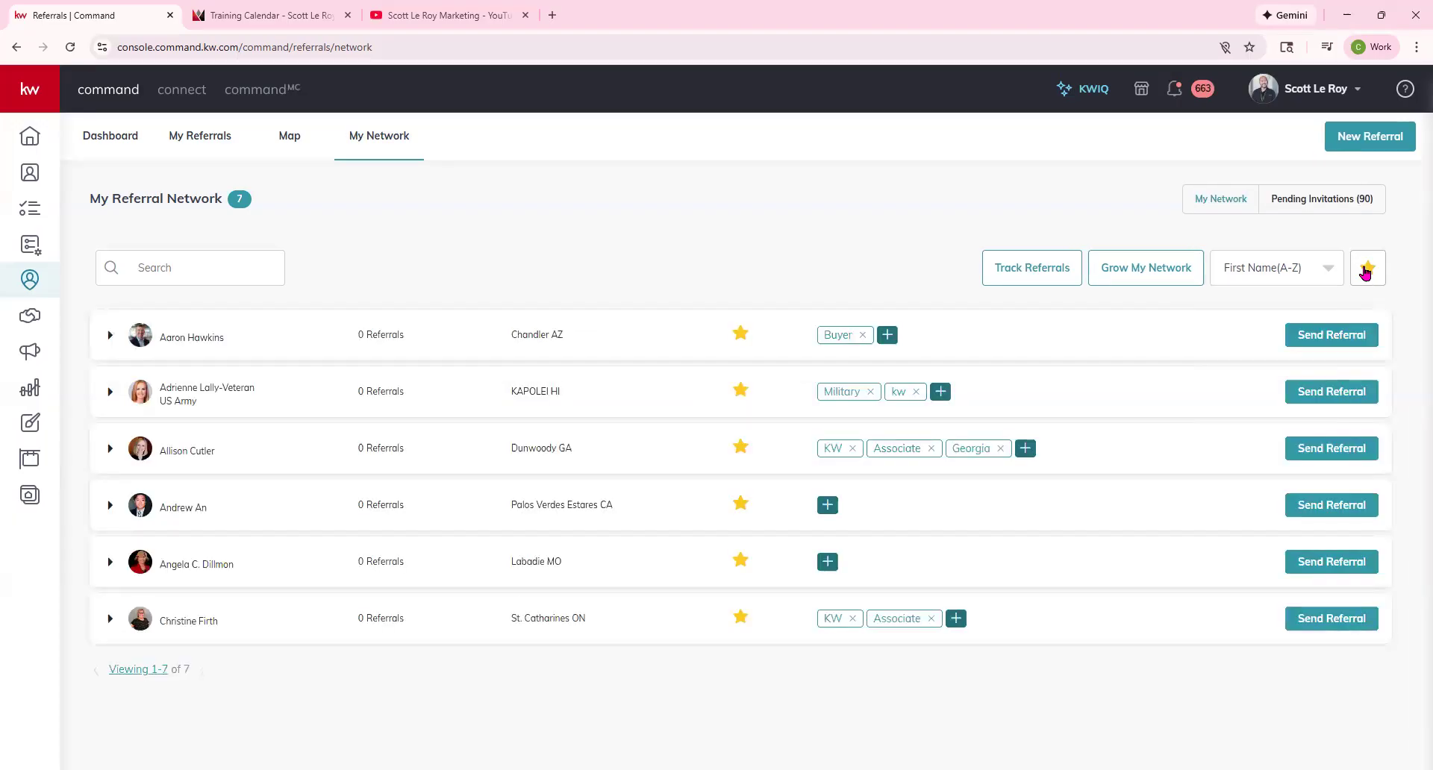
pyautogui.click(1366, 272)
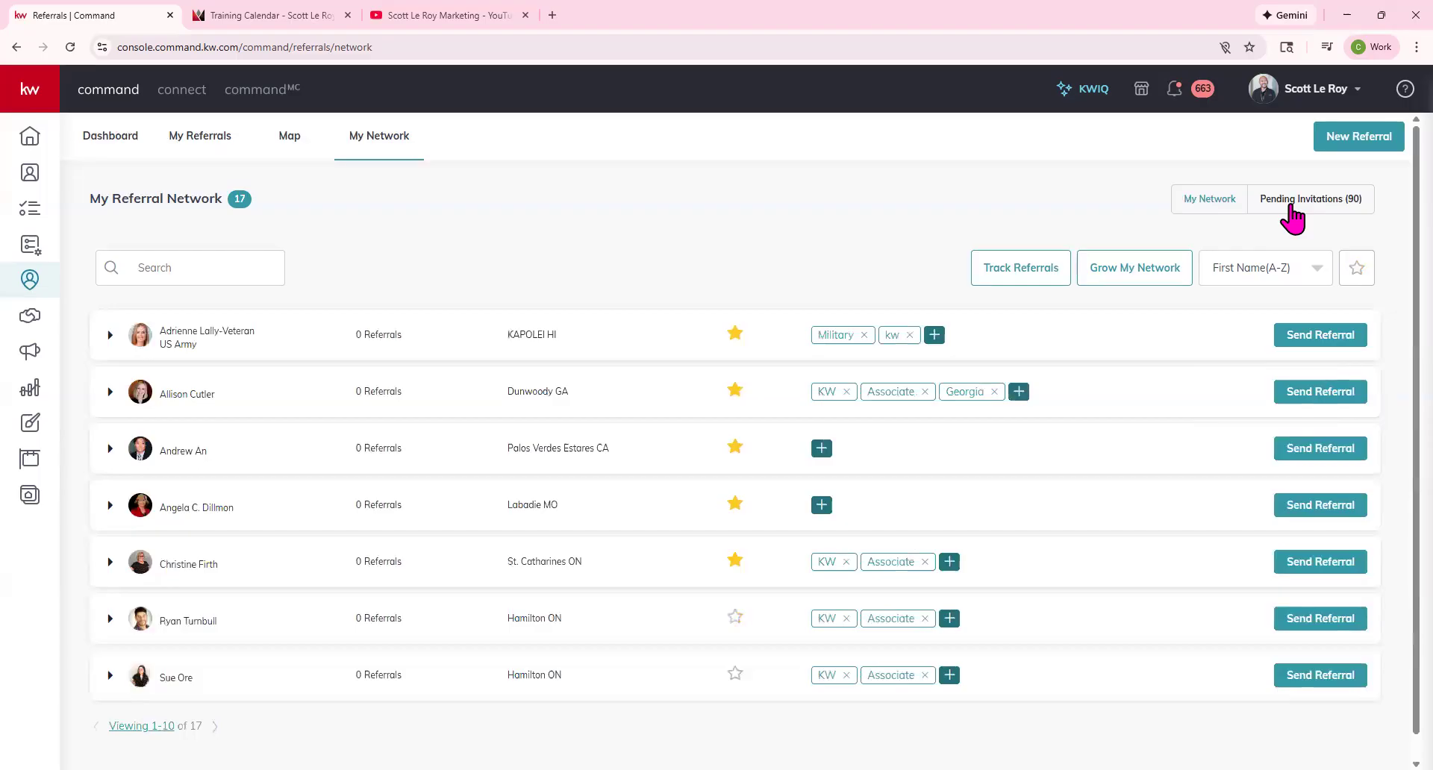
# Open Pending Invitations, noting 90 inbound and 0 outbound invites.
pyautogui.click(1292, 202)
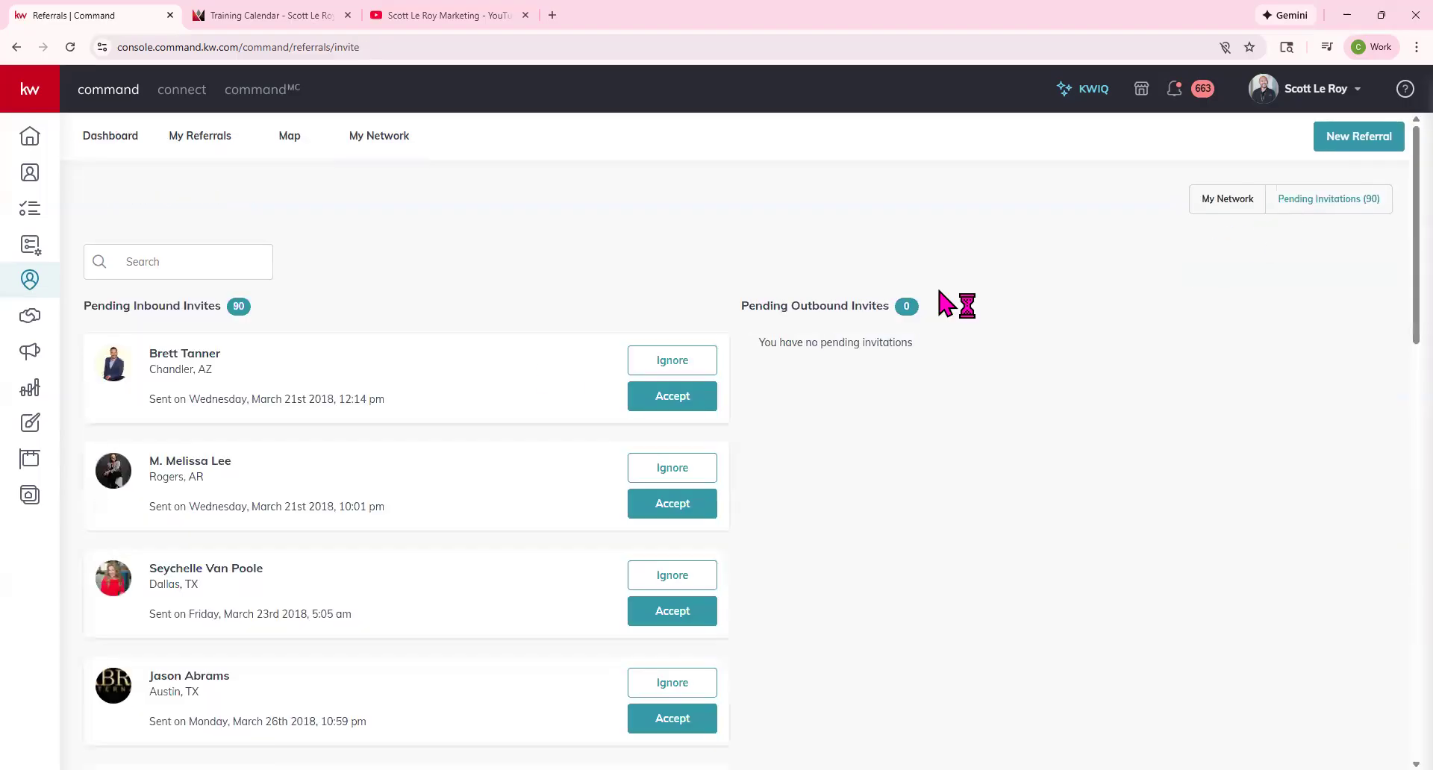
pyautogui.scroll(-1, 300, 603)
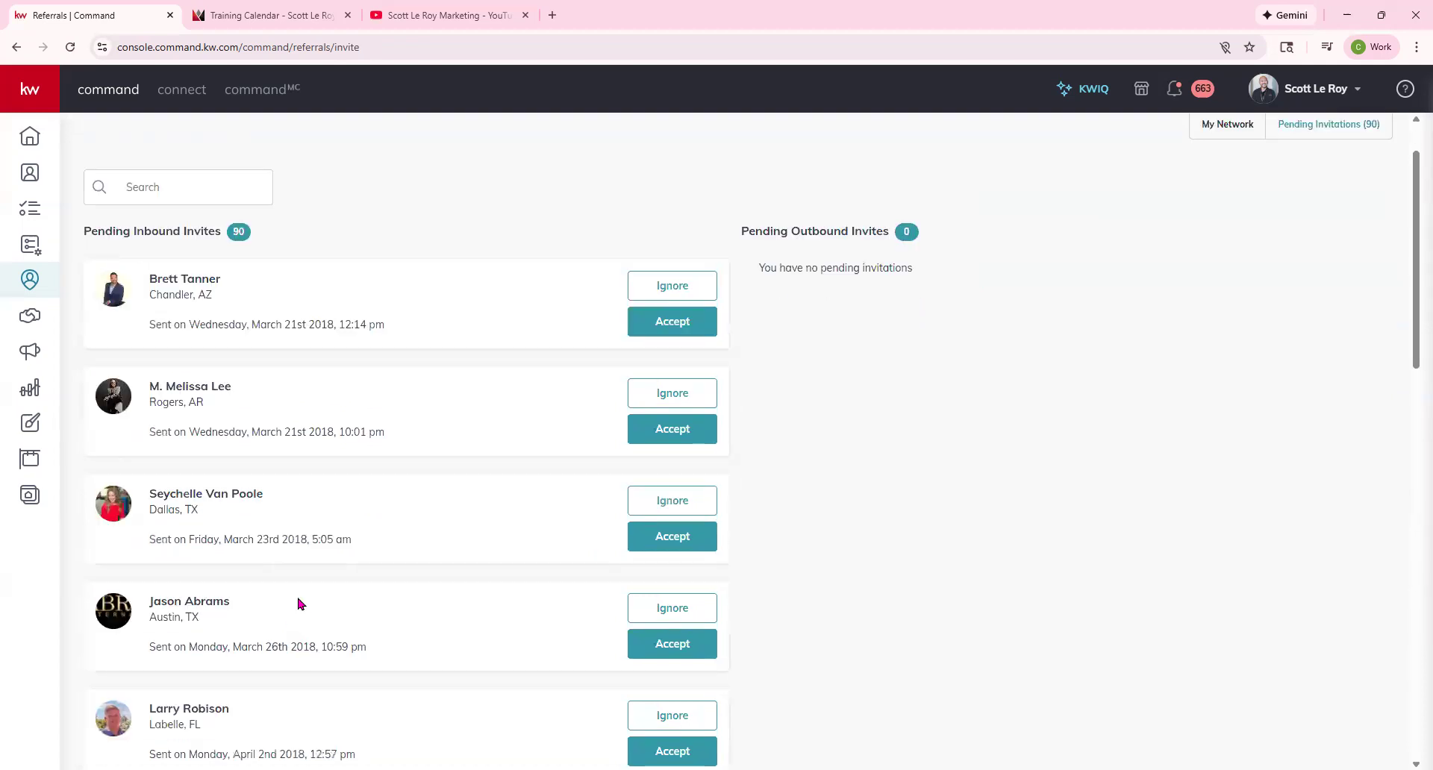
pyautogui.scroll(1, 301, 599)
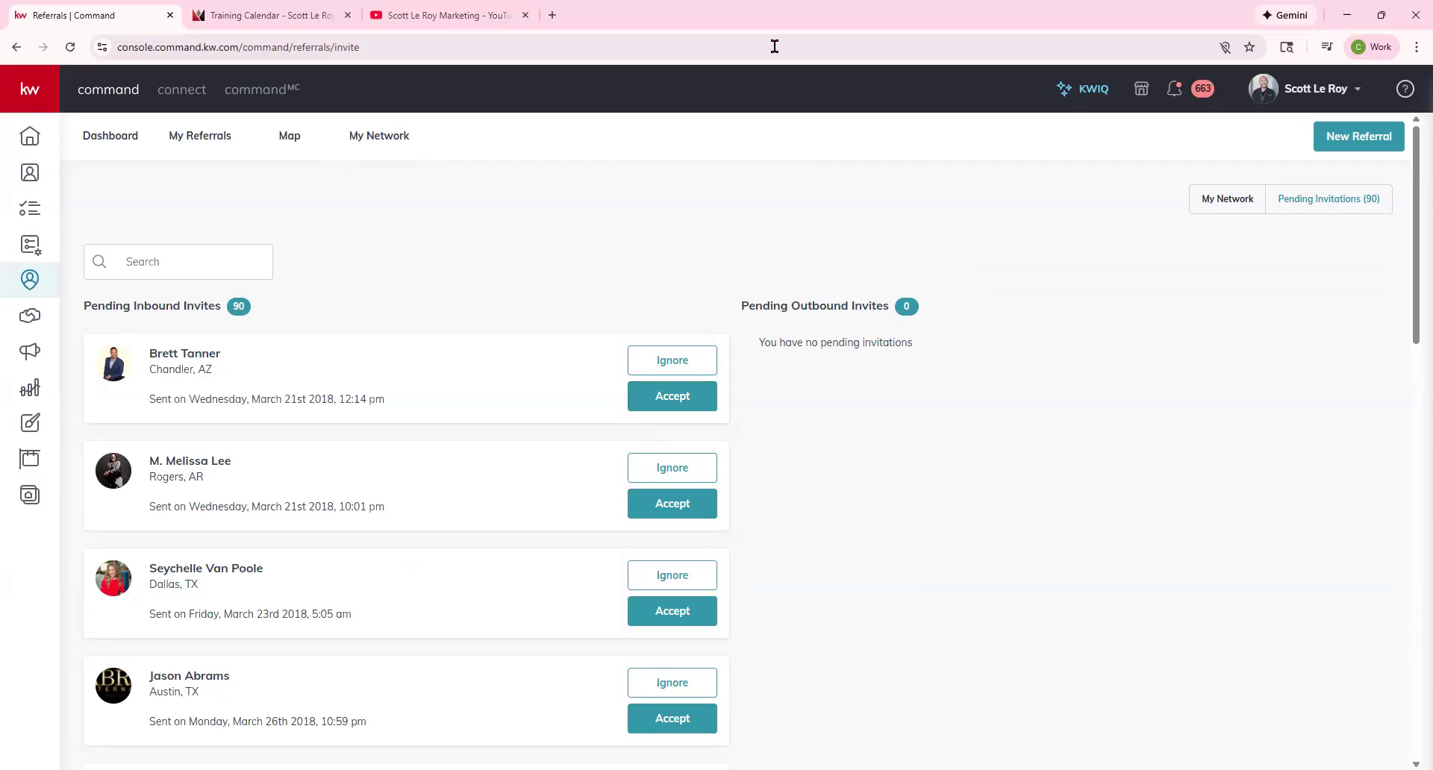
pyautogui.moveTo(737, 312); pyautogui.dragTo(963, 326)
pyautogui.click(963, 326)
# Scroll the invitation list and inspect the first invite's location.
pyautogui.scroll(-15, 432, 473)
pyautogui.scroll(11, 432, 475)
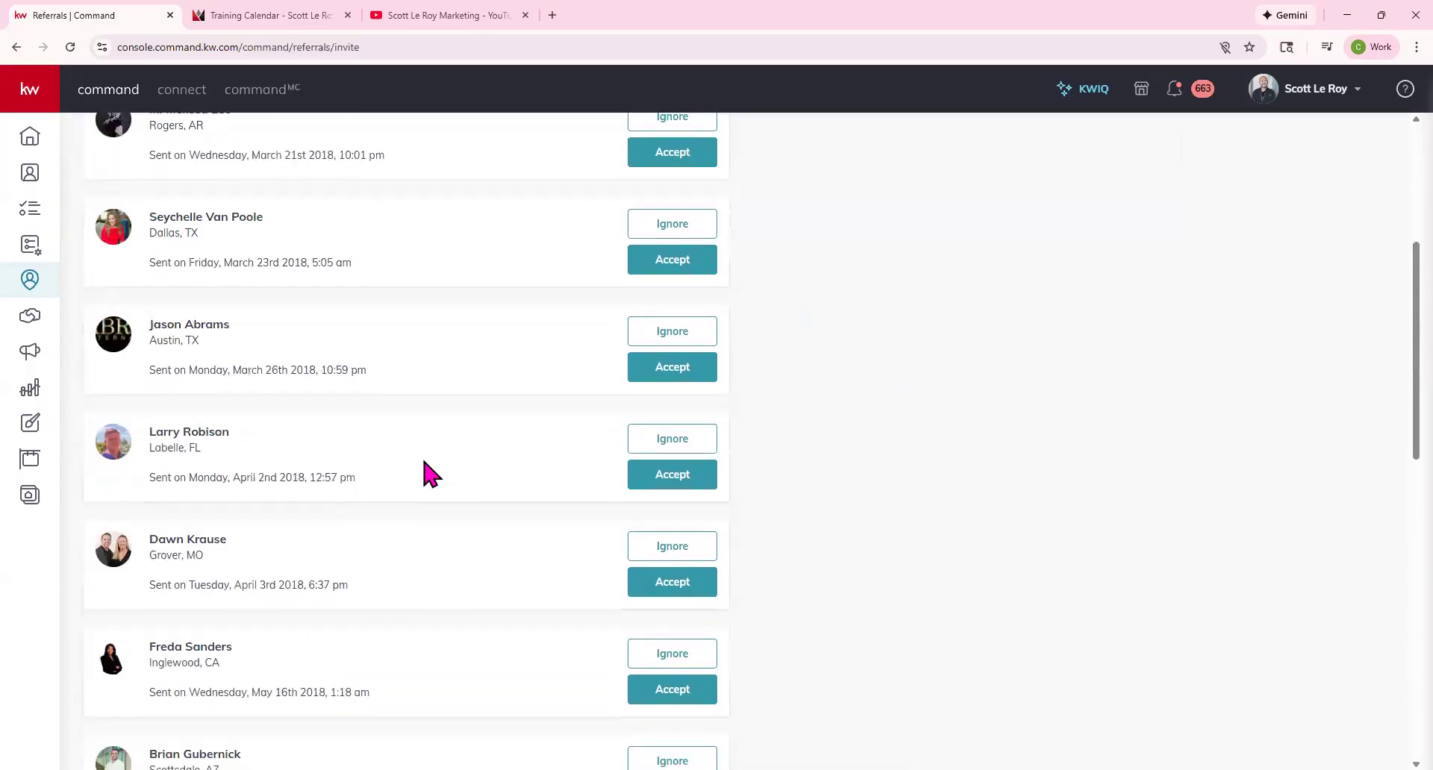
pyautogui.scroll(5, 431, 473)
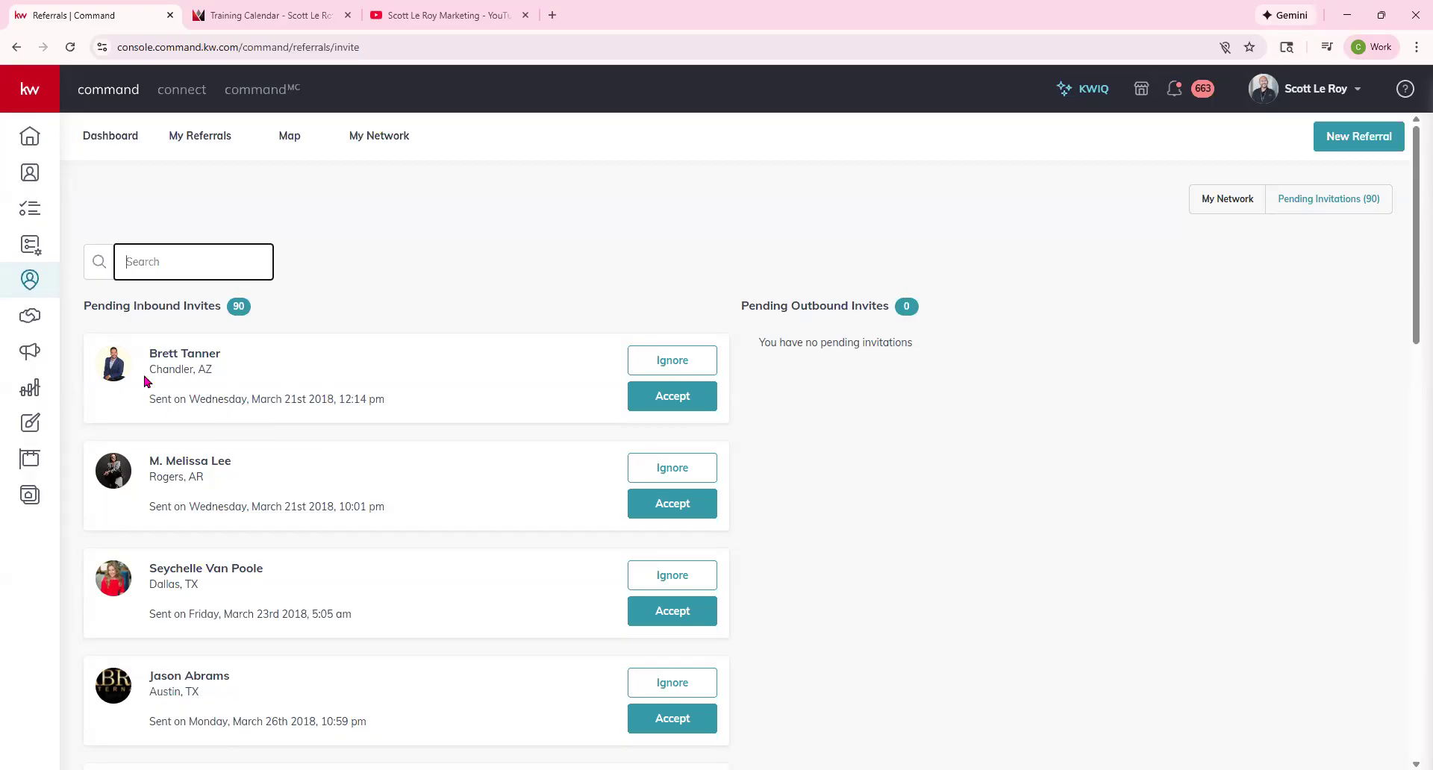
pyautogui.click(295, 375)
pyautogui.tripleClick(293, 374)
pyautogui.click(224, 388)
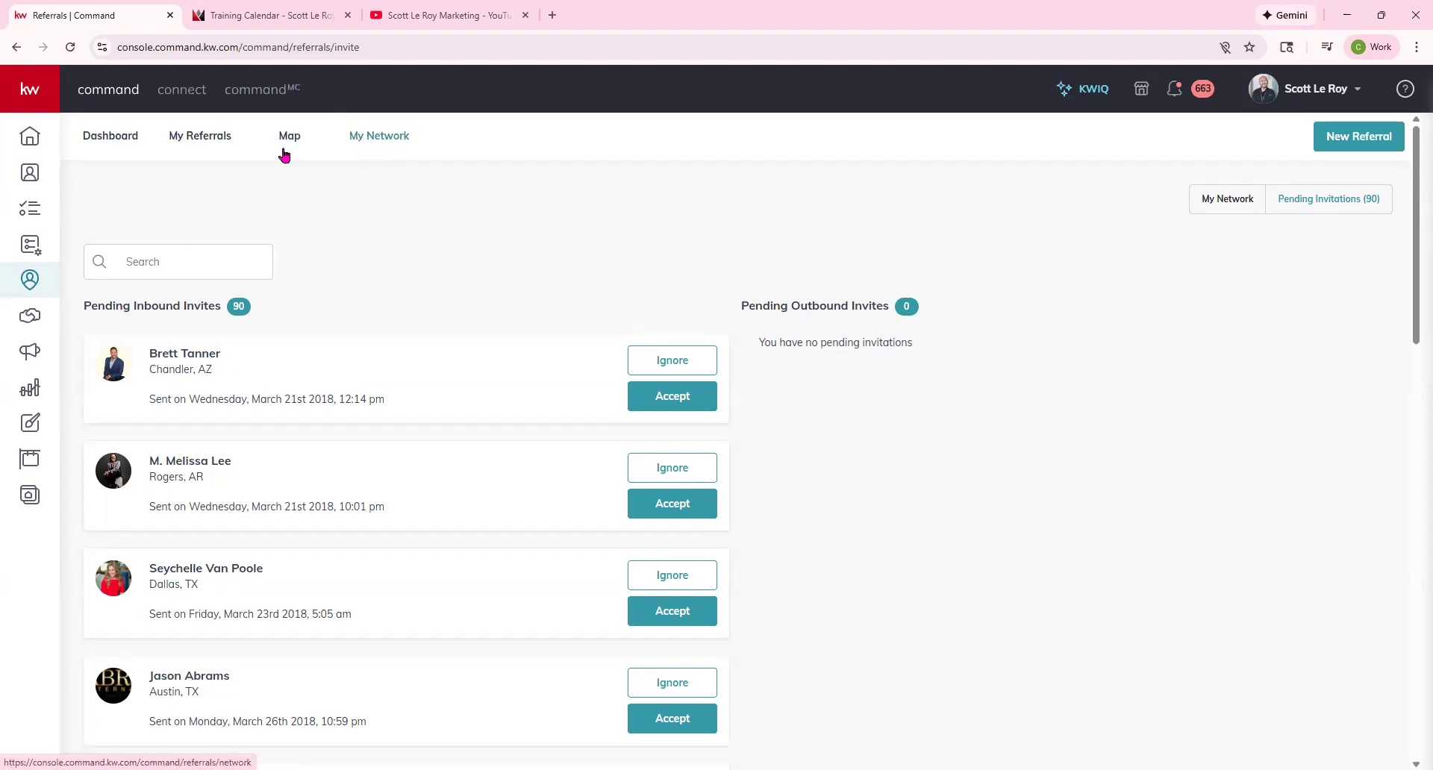
# Open My Referrals, showing one received Tampa, FL buyer referral and none sent.
pyautogui.click(199, 138)
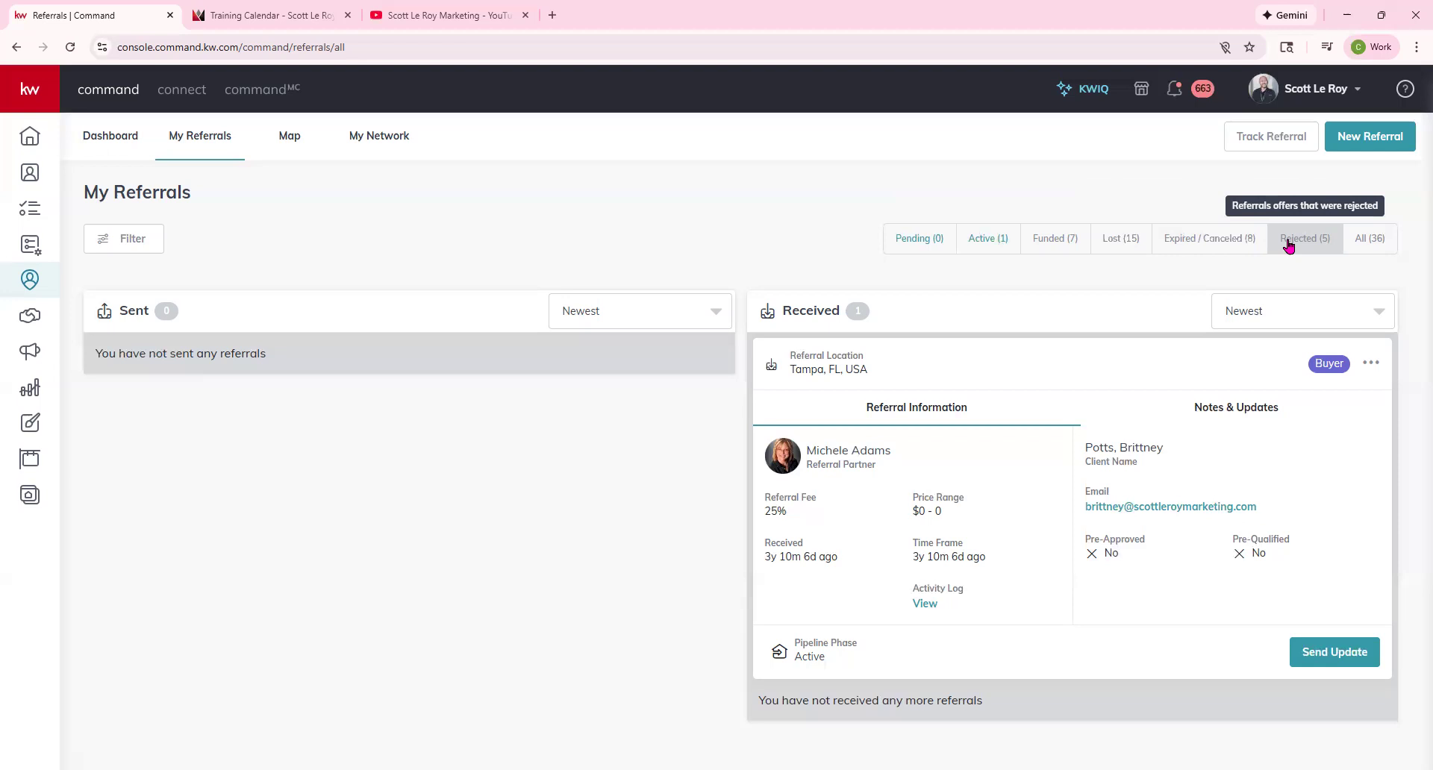
# Show all 36 referrals and check the first sent referral's options.
pyautogui.click(1376, 240)
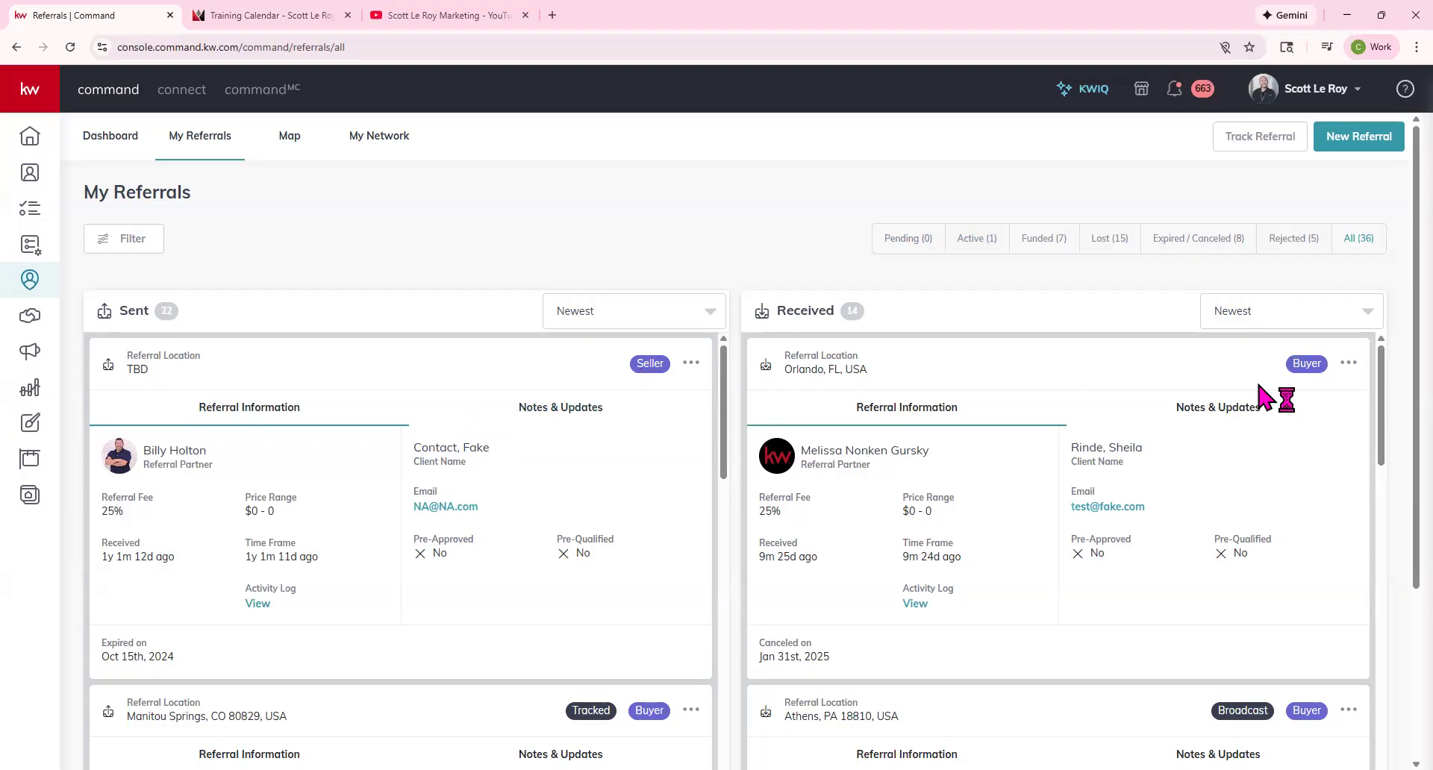
pyautogui.click(691, 364)
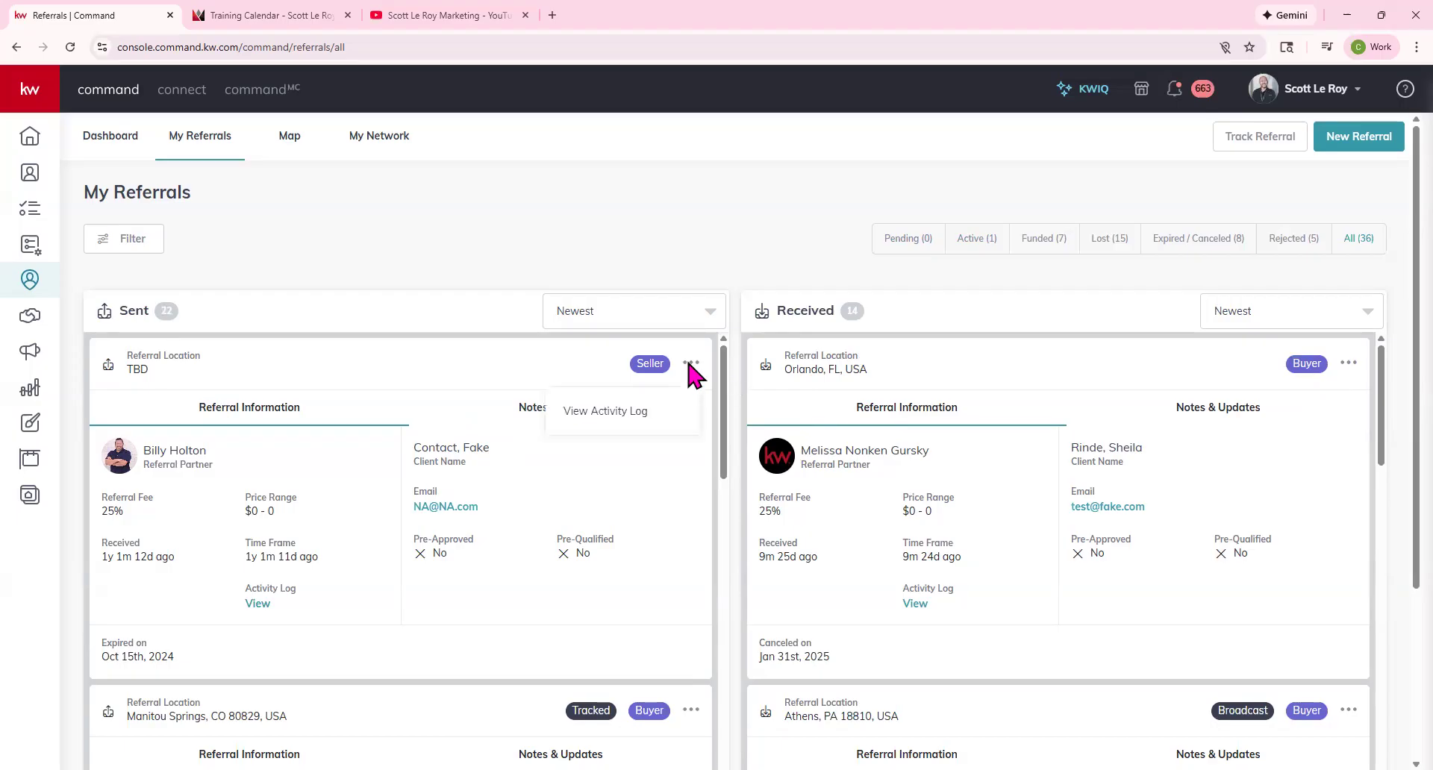
pyautogui.click(739, 256)
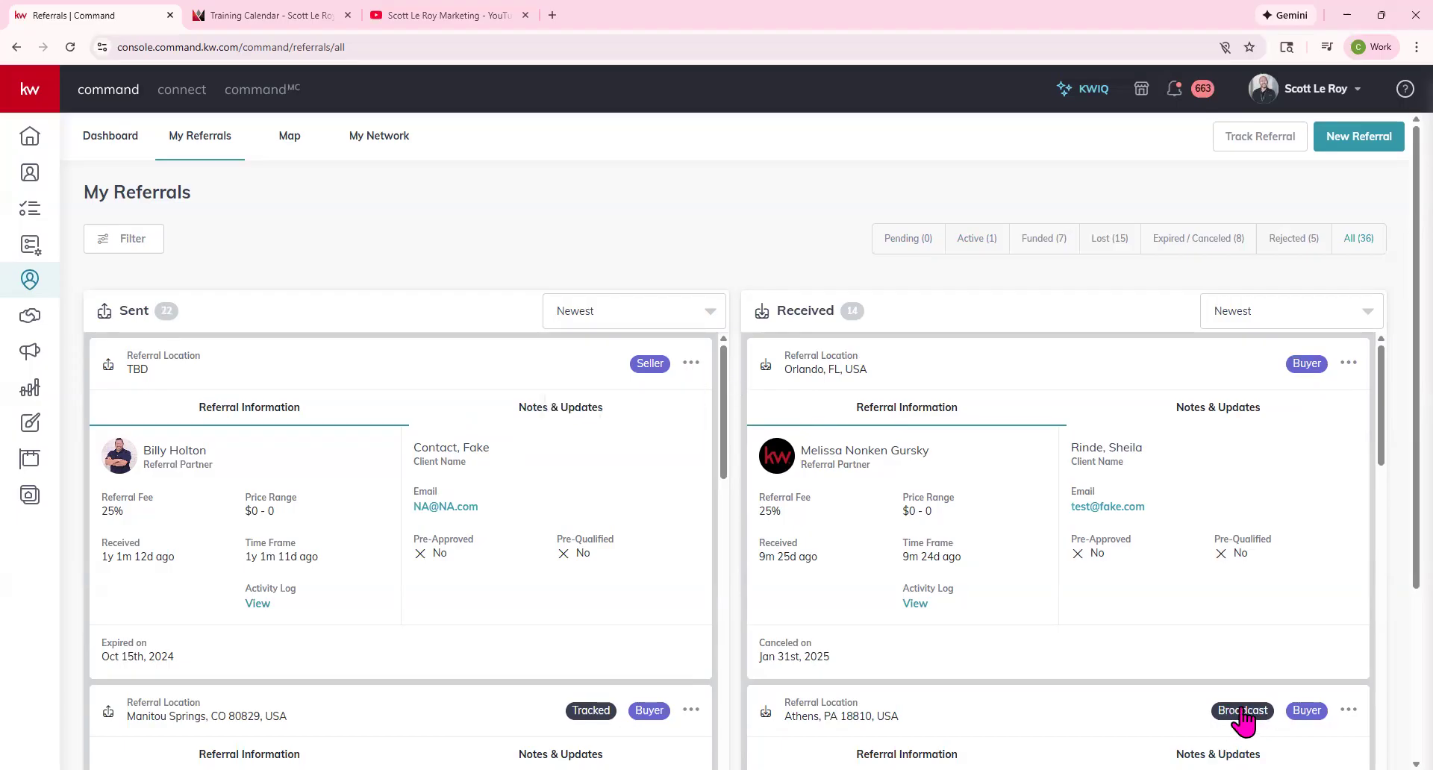
pyautogui.scroll(-1, 665, 612)
pyautogui.scroll(1, 664, 612)
# Start an e-mail to a sent referral's client, then scroll down the Sent and Received columns.
pyautogui.click(446, 507)
pyautogui.scroll(-4, 835, 672)
pyautogui.scroll(-5, 836, 642)
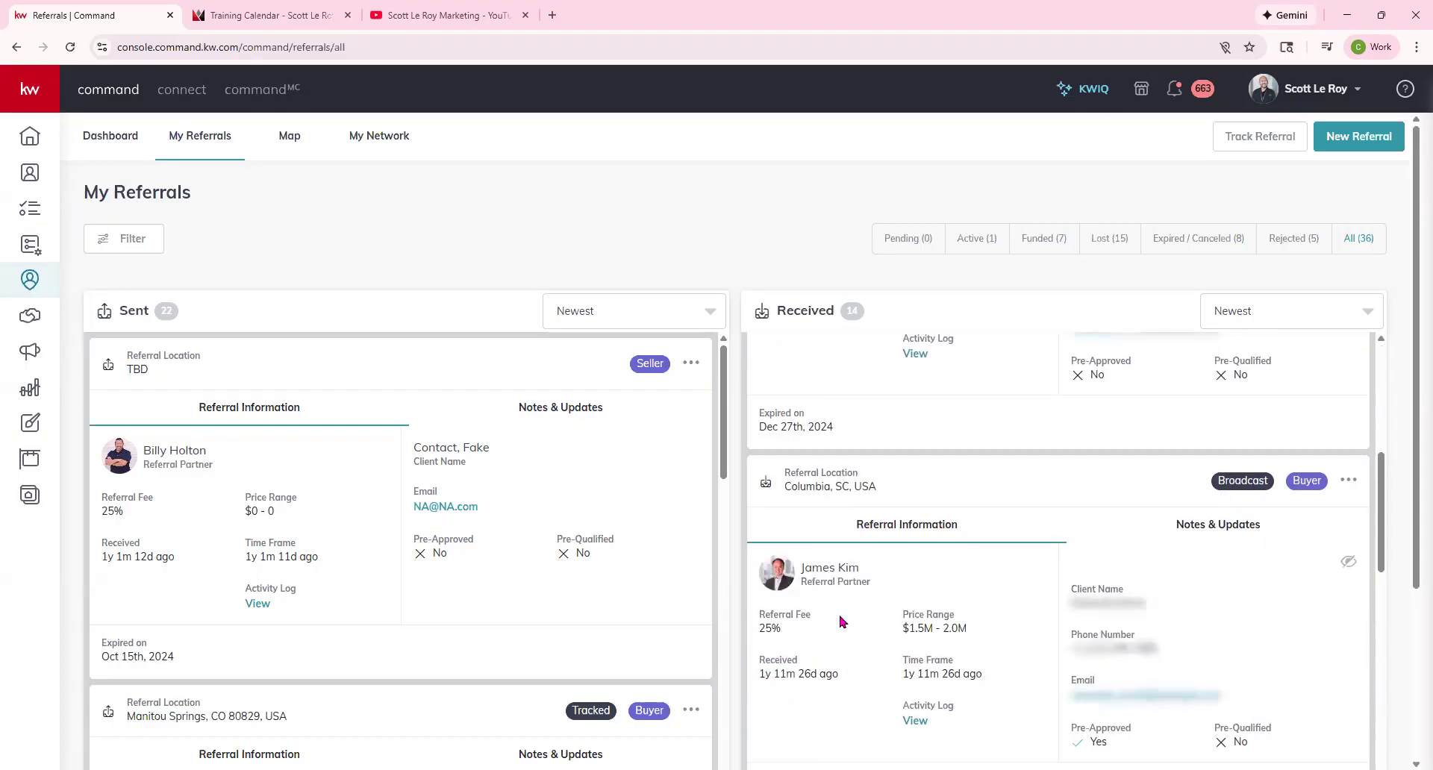
pyautogui.scroll(-5, 838, 619)
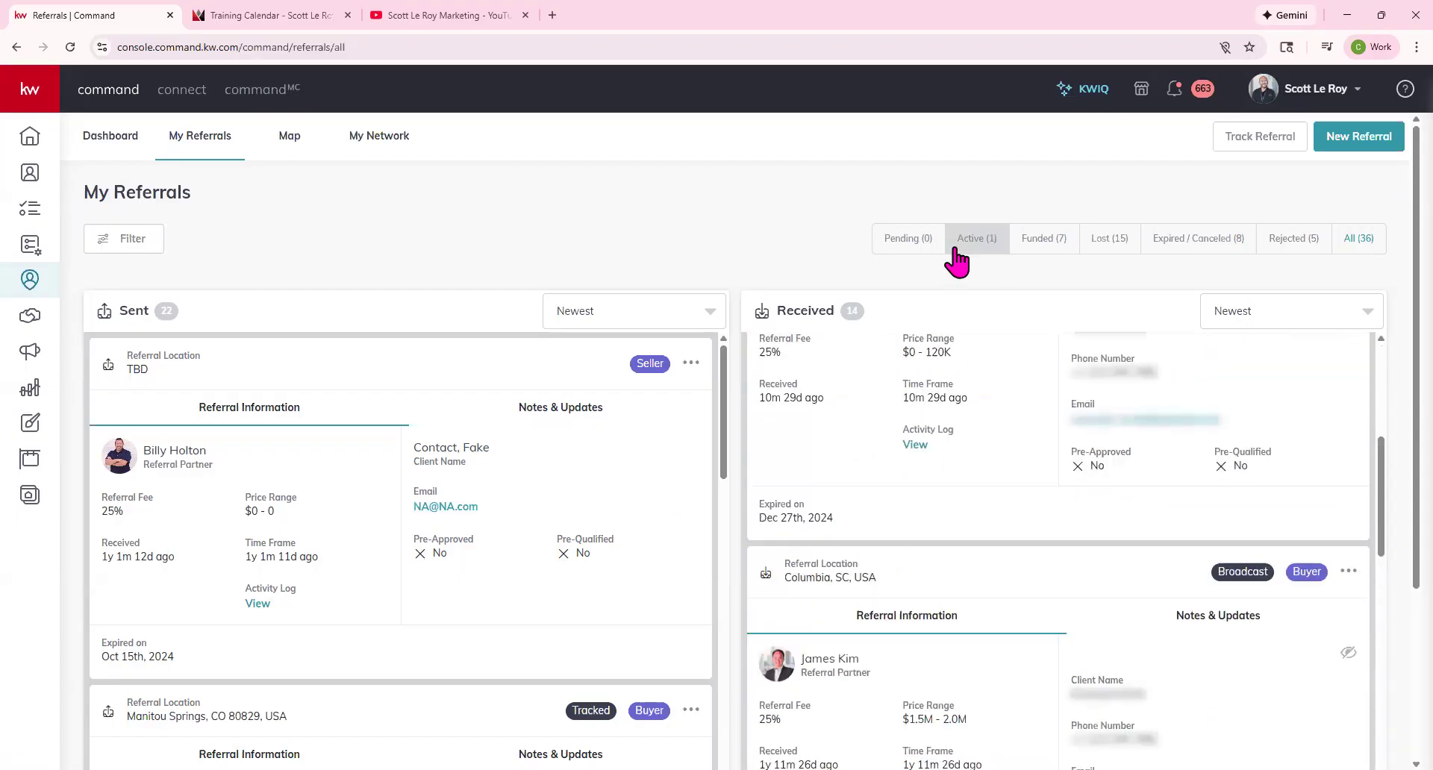
# Filter My Referrals to the Active (1) tab, leaving the received Tampa, FL buyer referral.
pyautogui.click(977, 238)
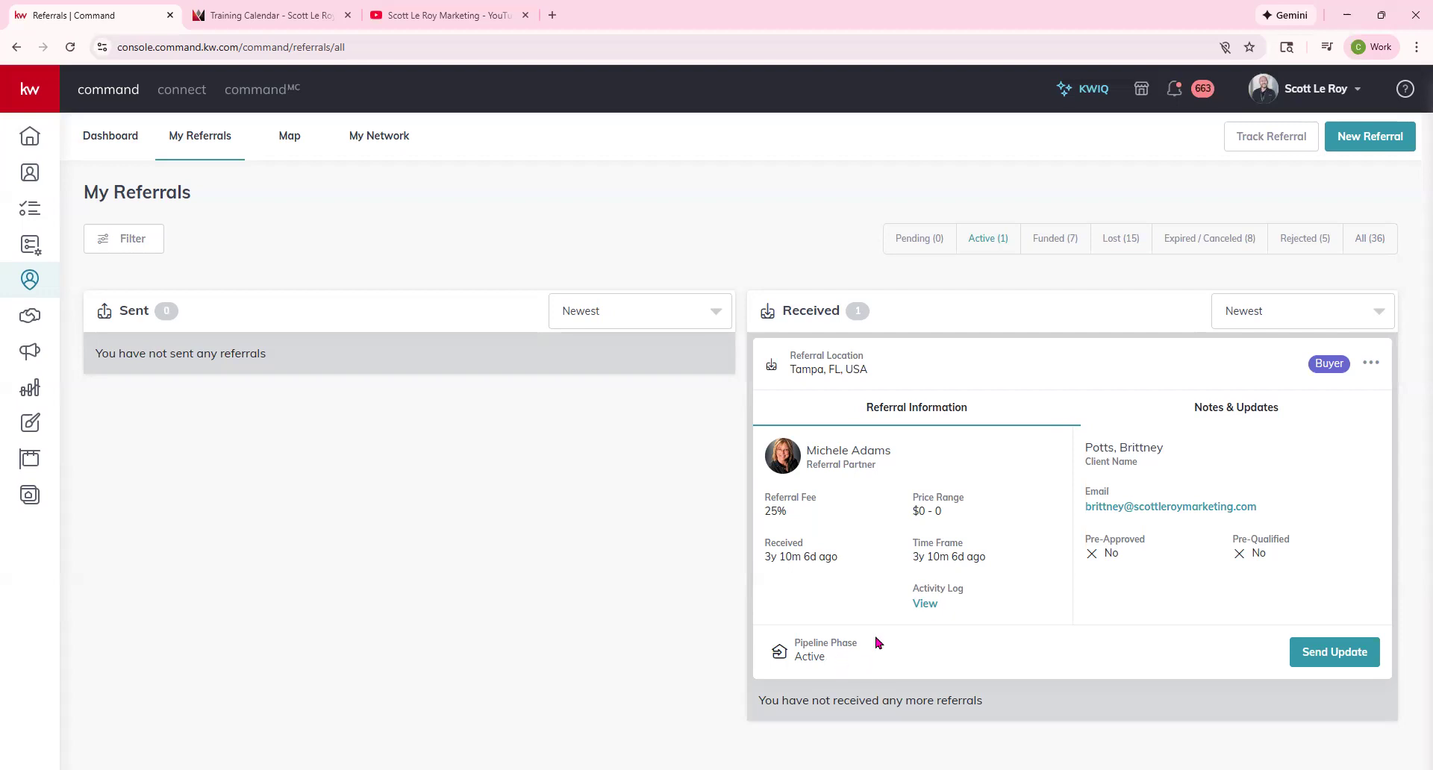
pyautogui.click(926, 603)
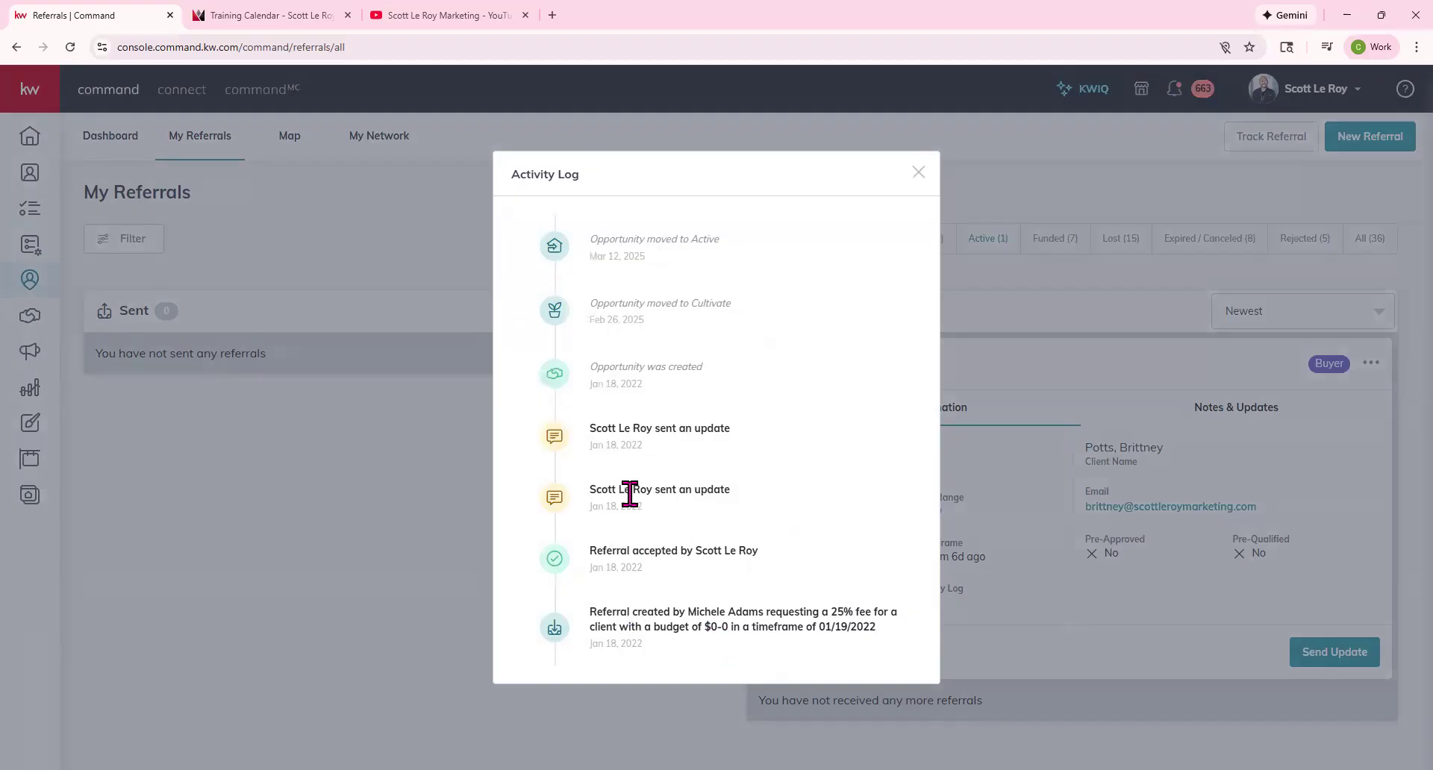
pyautogui.moveTo(589, 368); pyautogui.dragTo(730, 391)
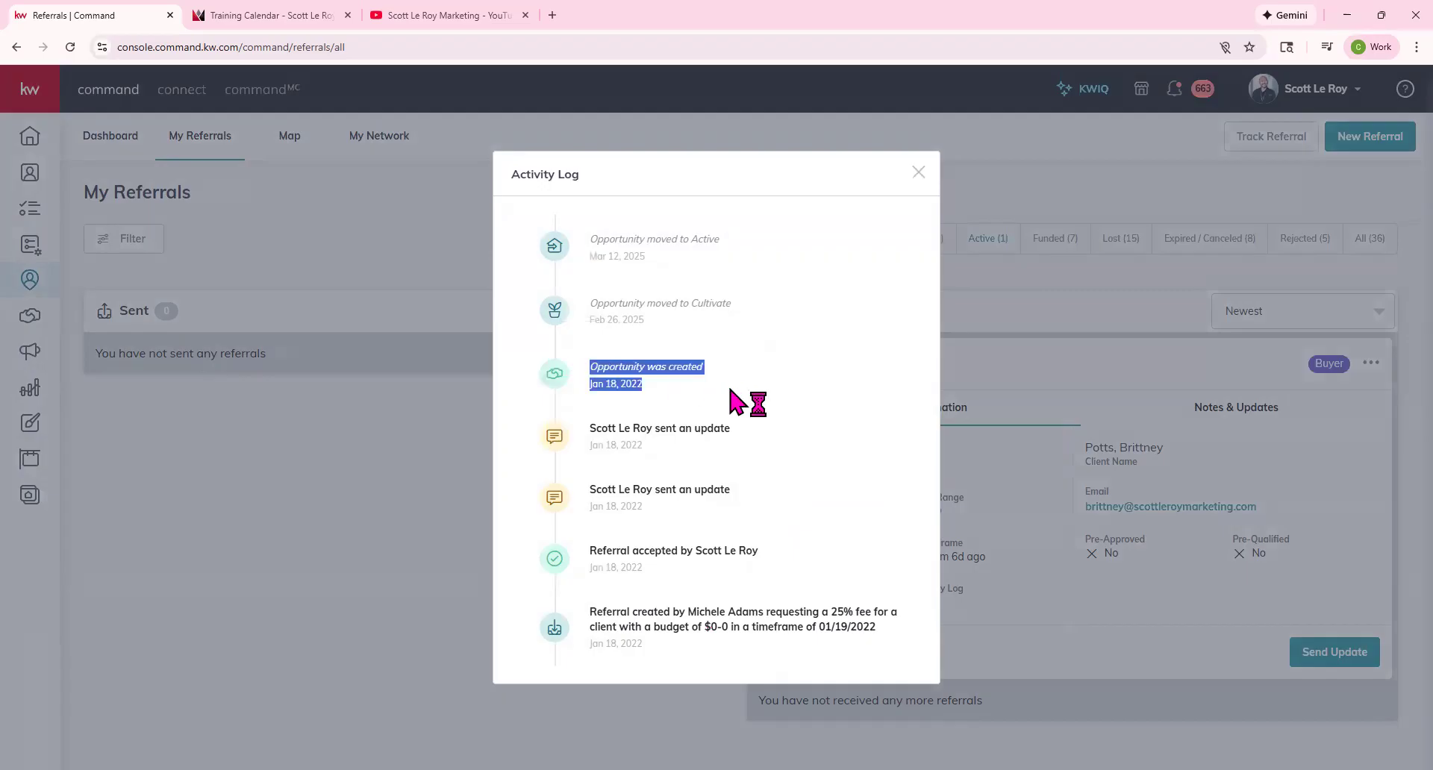
pyautogui.moveTo(587, 304); pyautogui.dragTo(736, 323)
pyautogui.moveTo(603, 238); pyautogui.dragTo(774, 258)
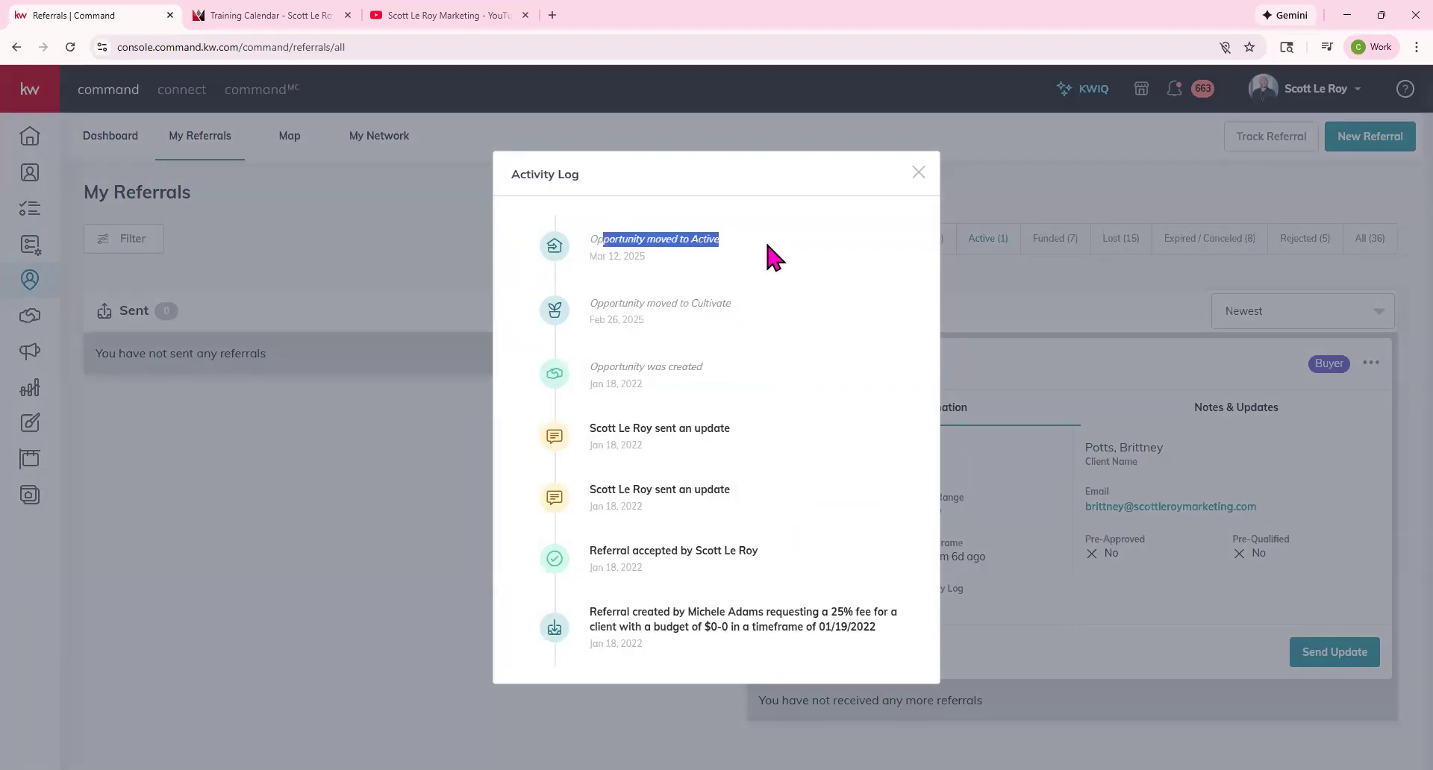
pyautogui.click(918, 173)
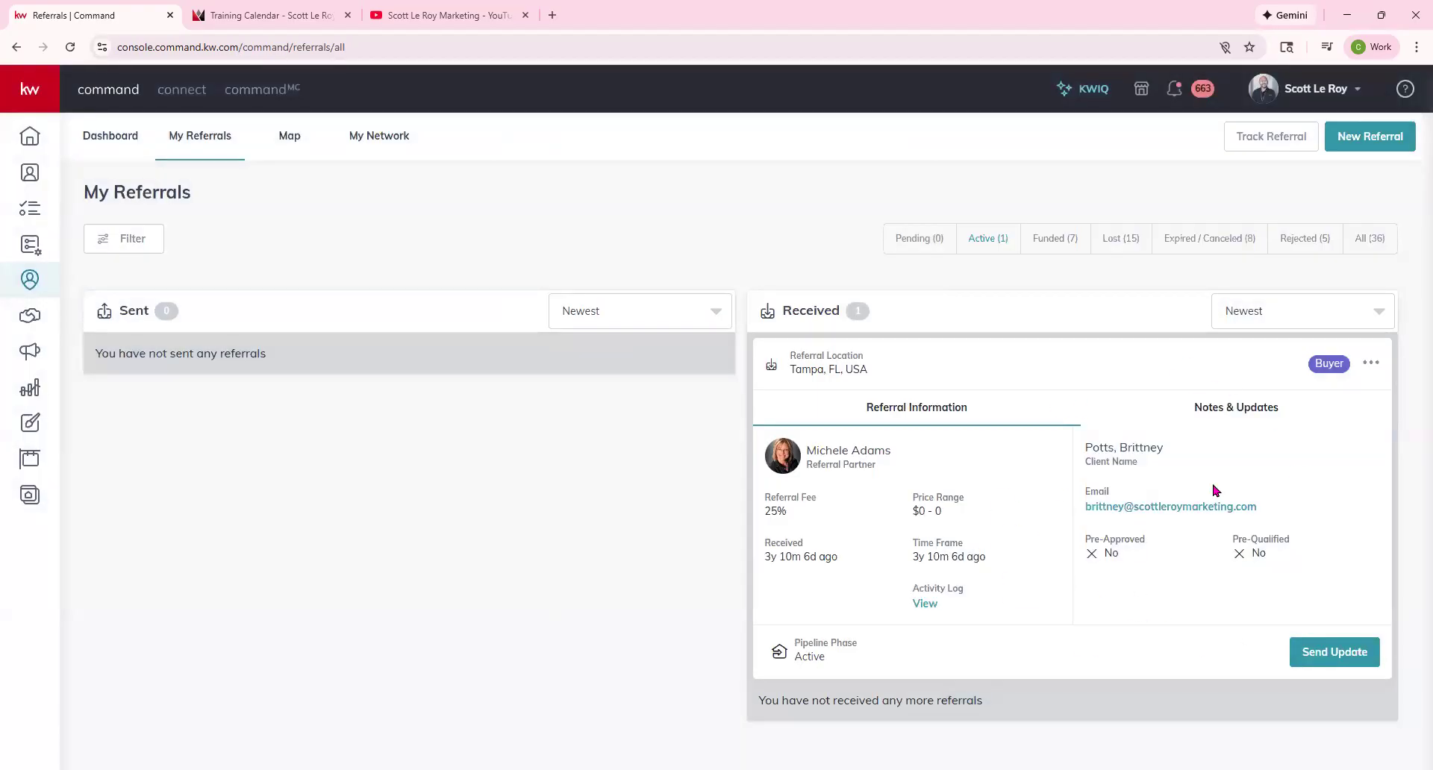
pyautogui.click(1326, 654)
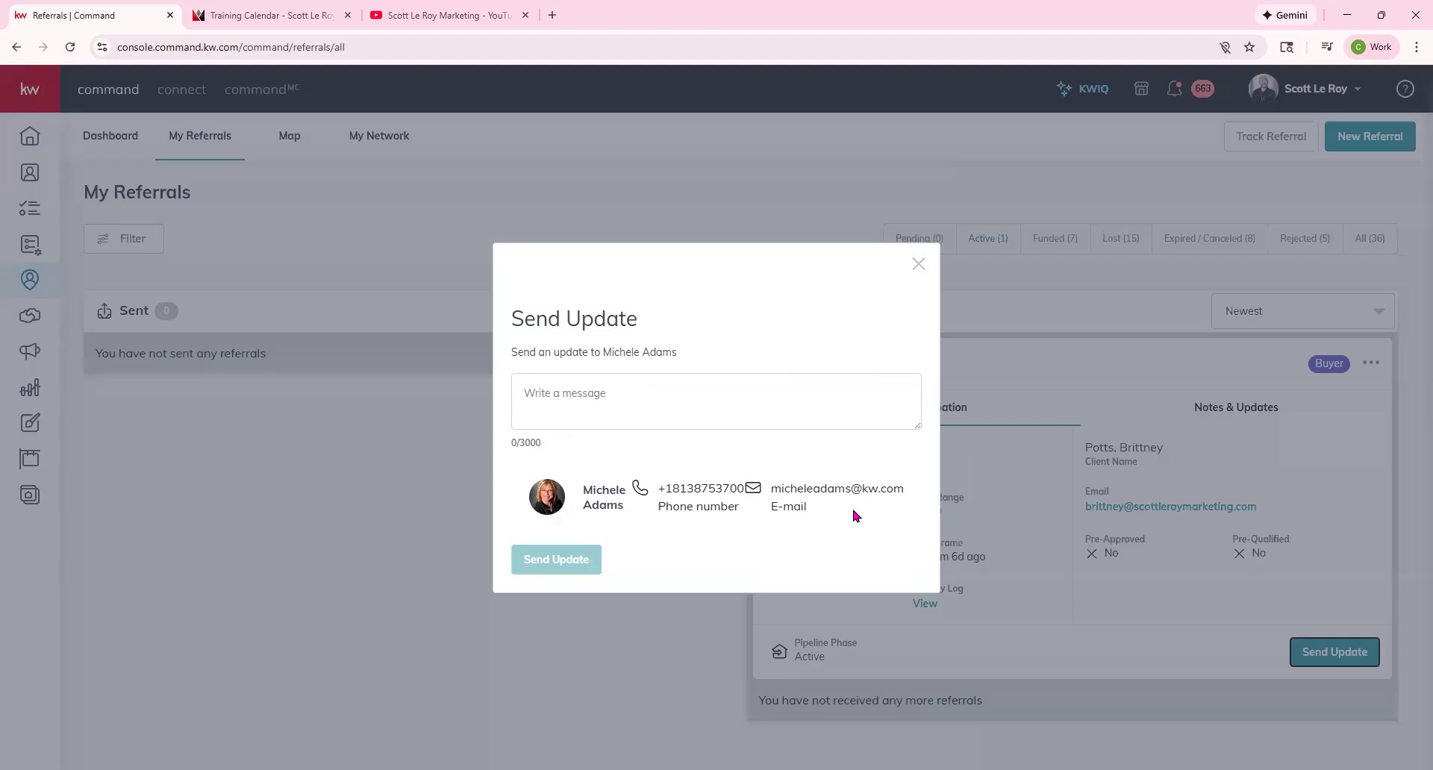
pyautogui.click(918, 265)
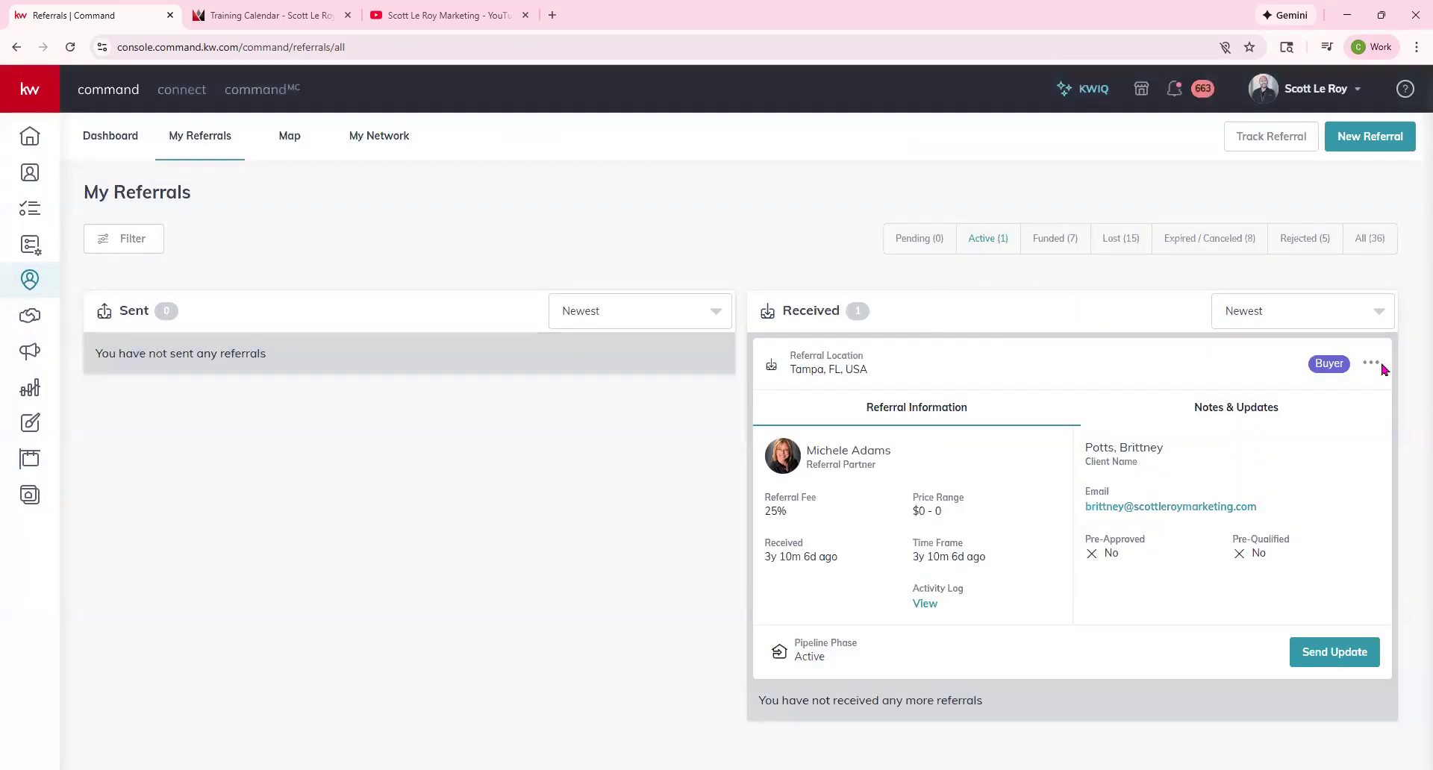
pyautogui.click(1372, 365)
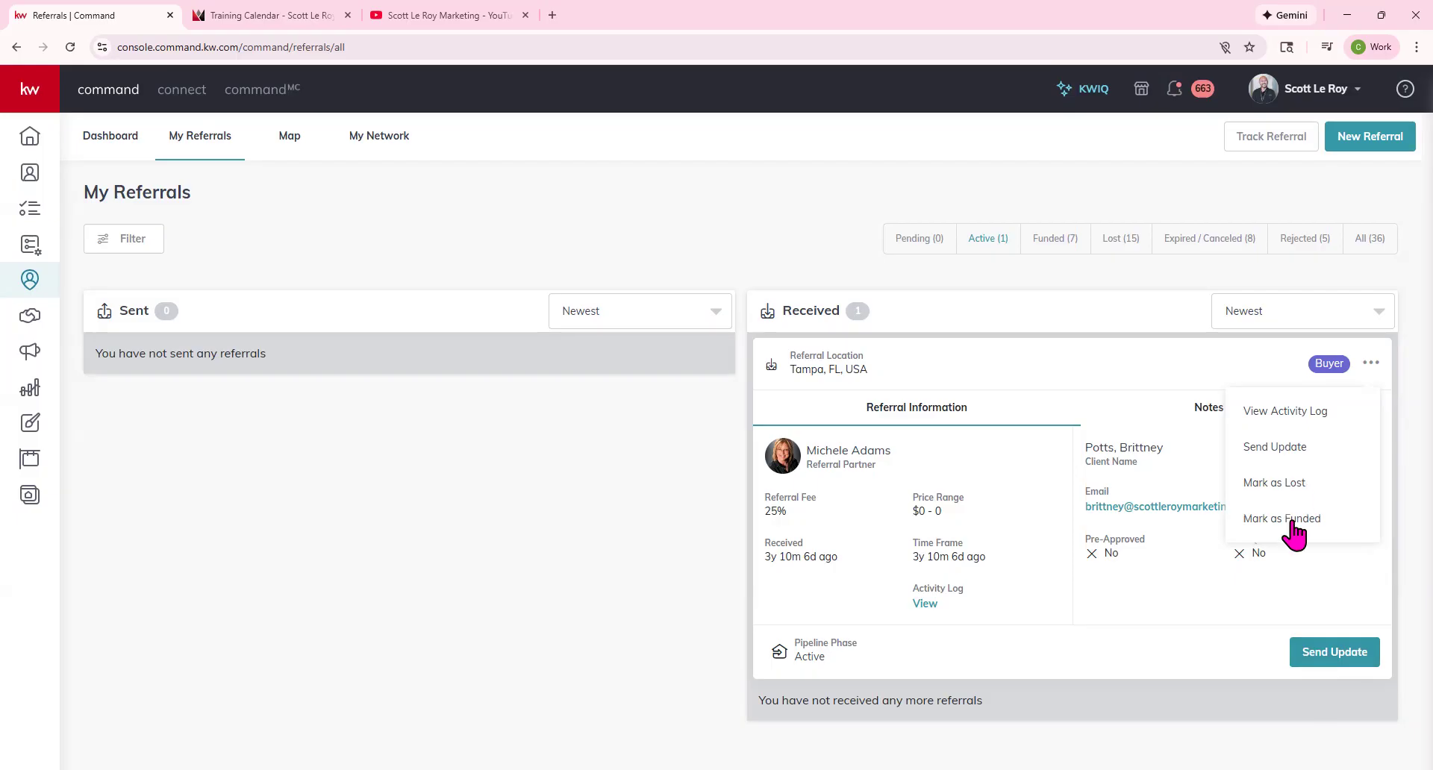
pyautogui.click(665, 473)
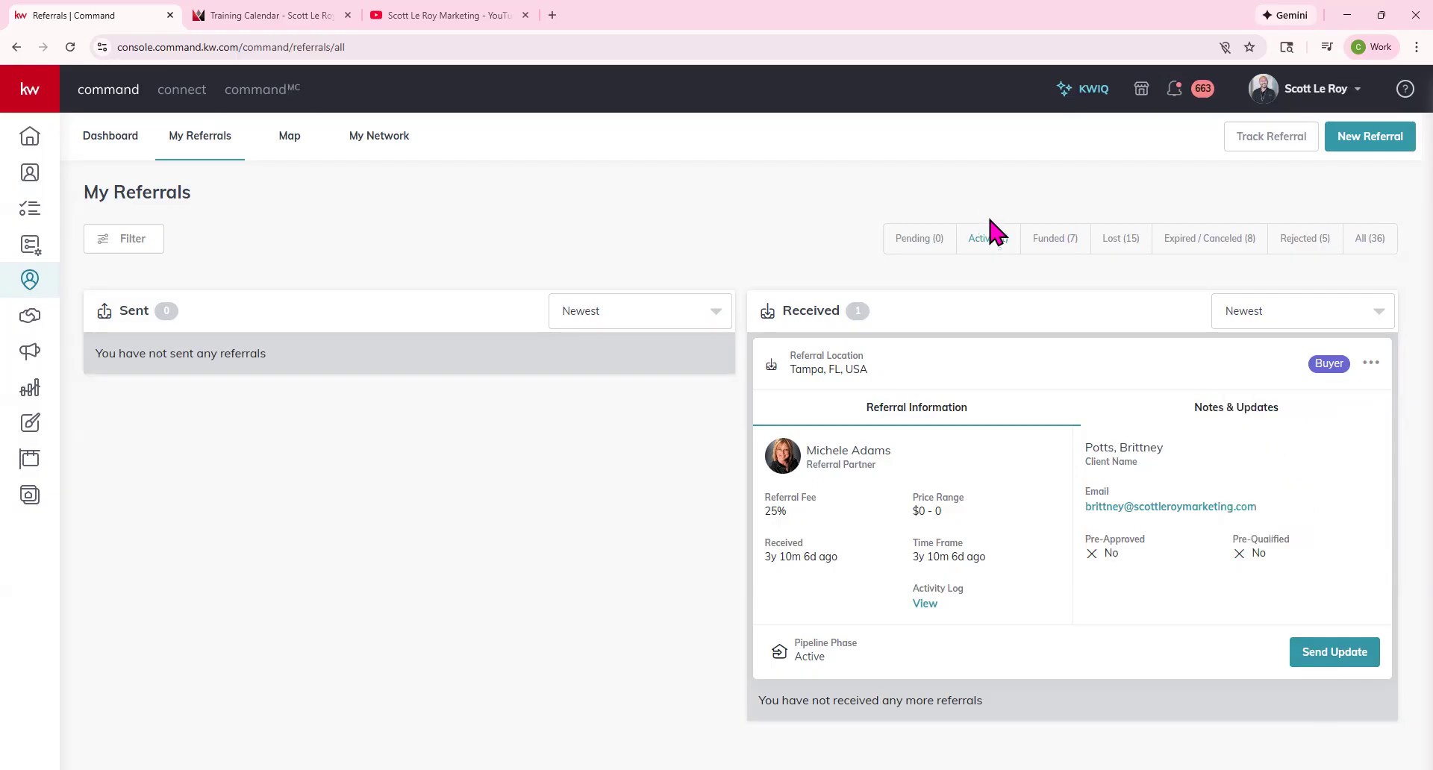
# List all 36 referrals again and start a new referral request from My Referrals.
pyautogui.click(1393, 247)
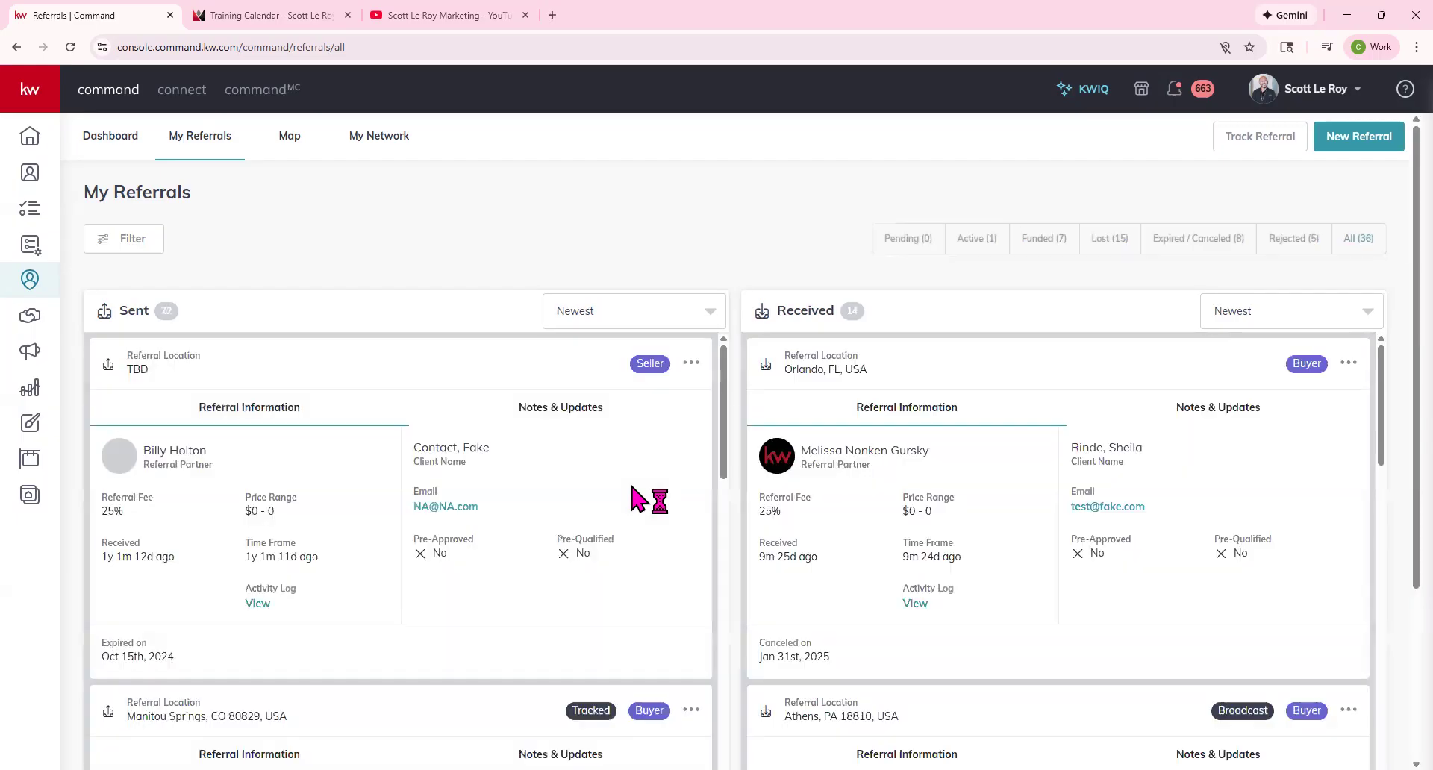
pyautogui.scroll(-4, 1040, 426)
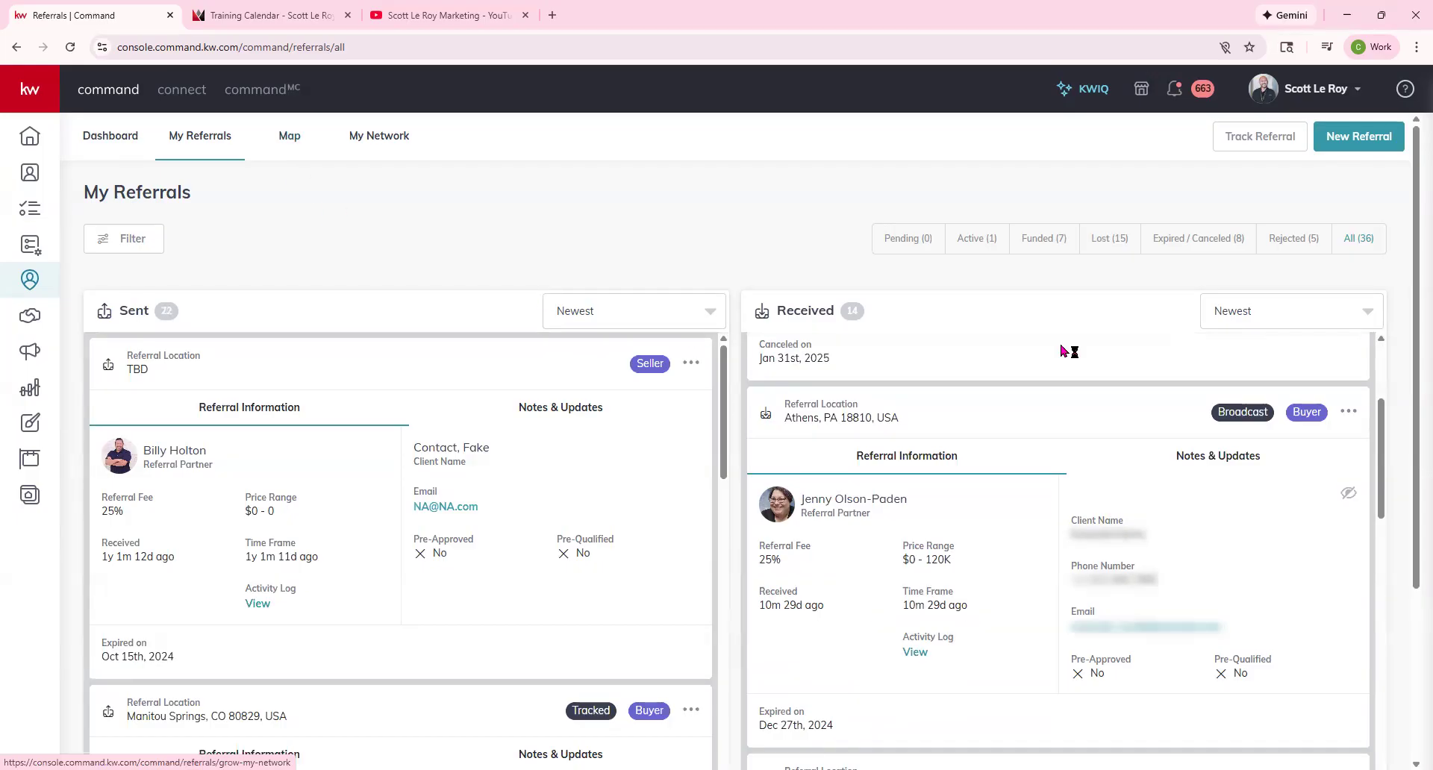
pyautogui.click(1375, 139)
# Dismiss the Referral Request form and switch to the United States referrals map.
pyautogui.click(1375, 139)
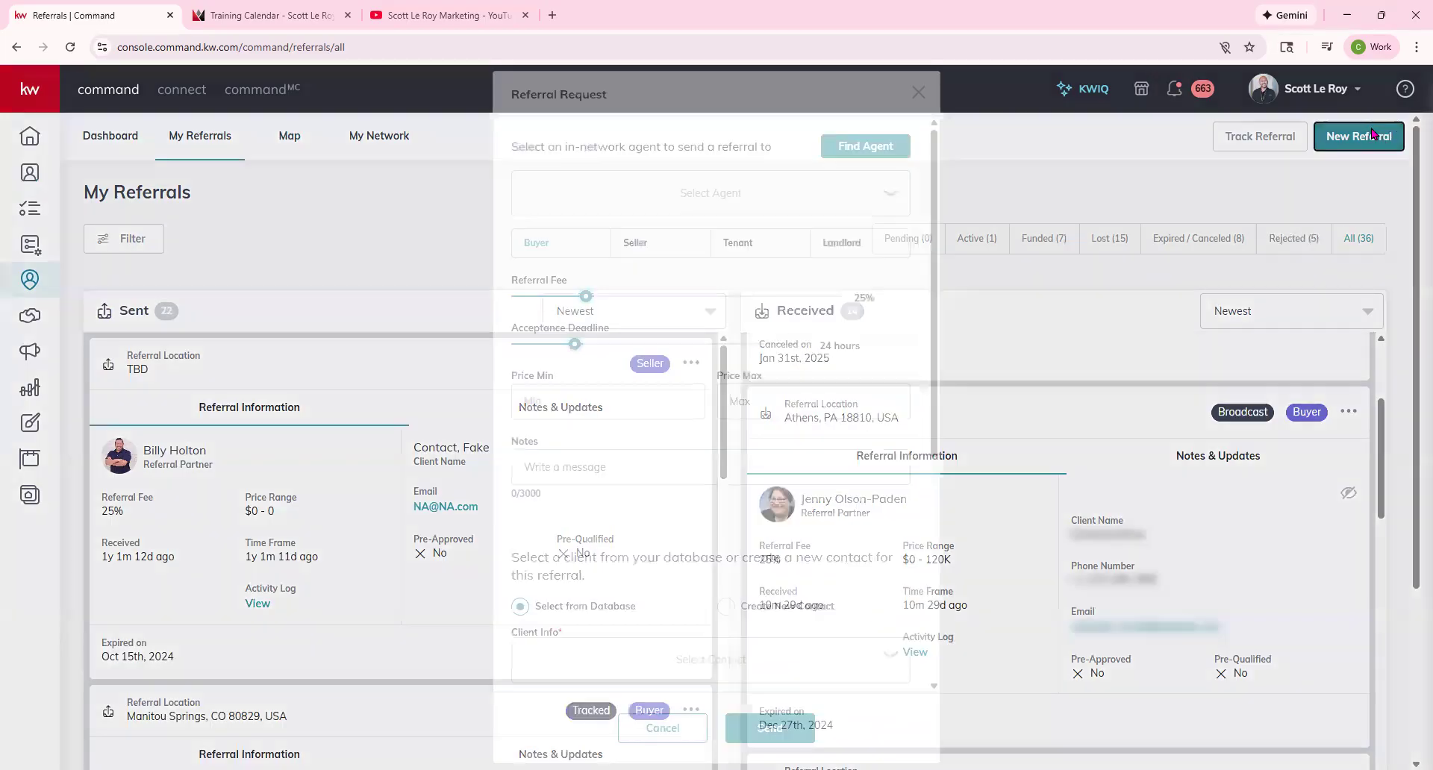
pyautogui.click(918, 93)
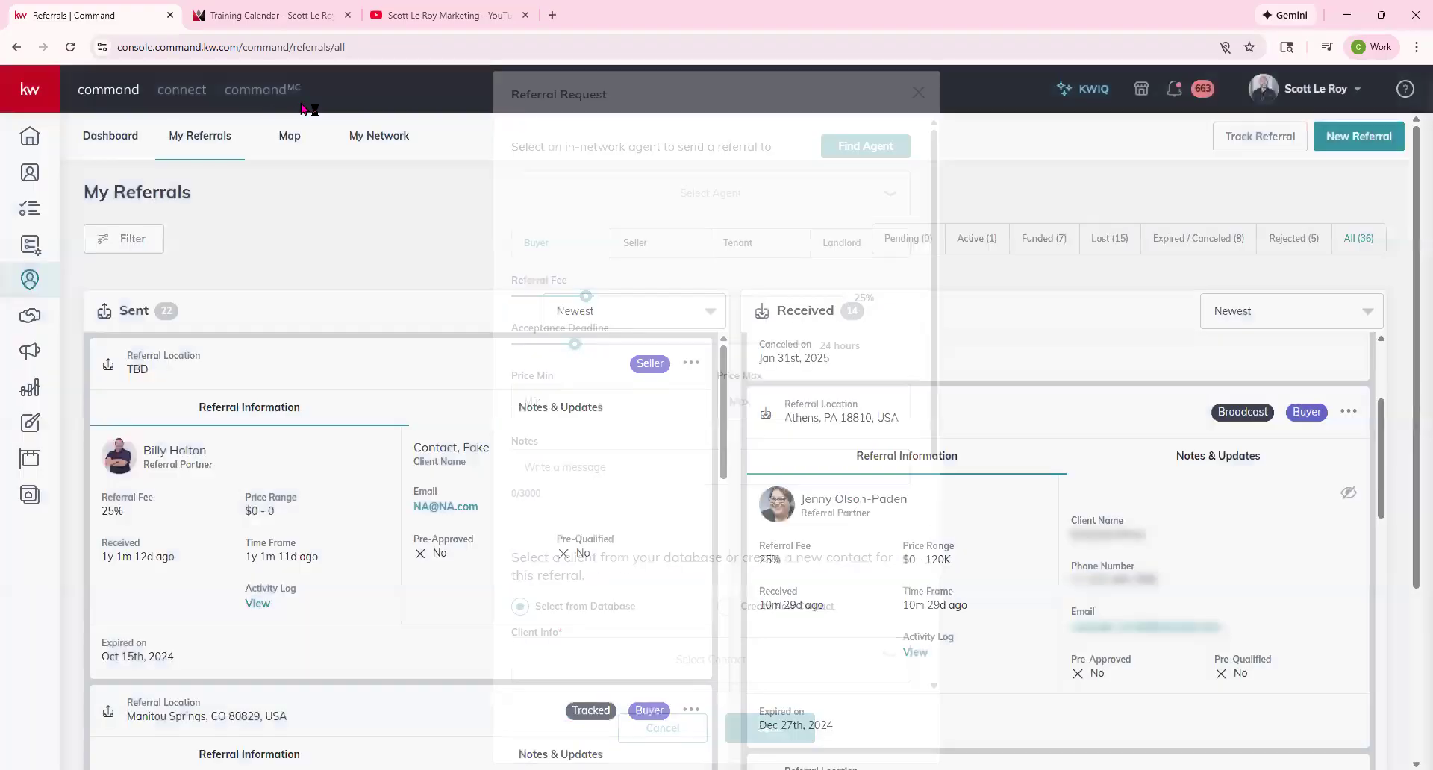
pyautogui.click(284, 140)
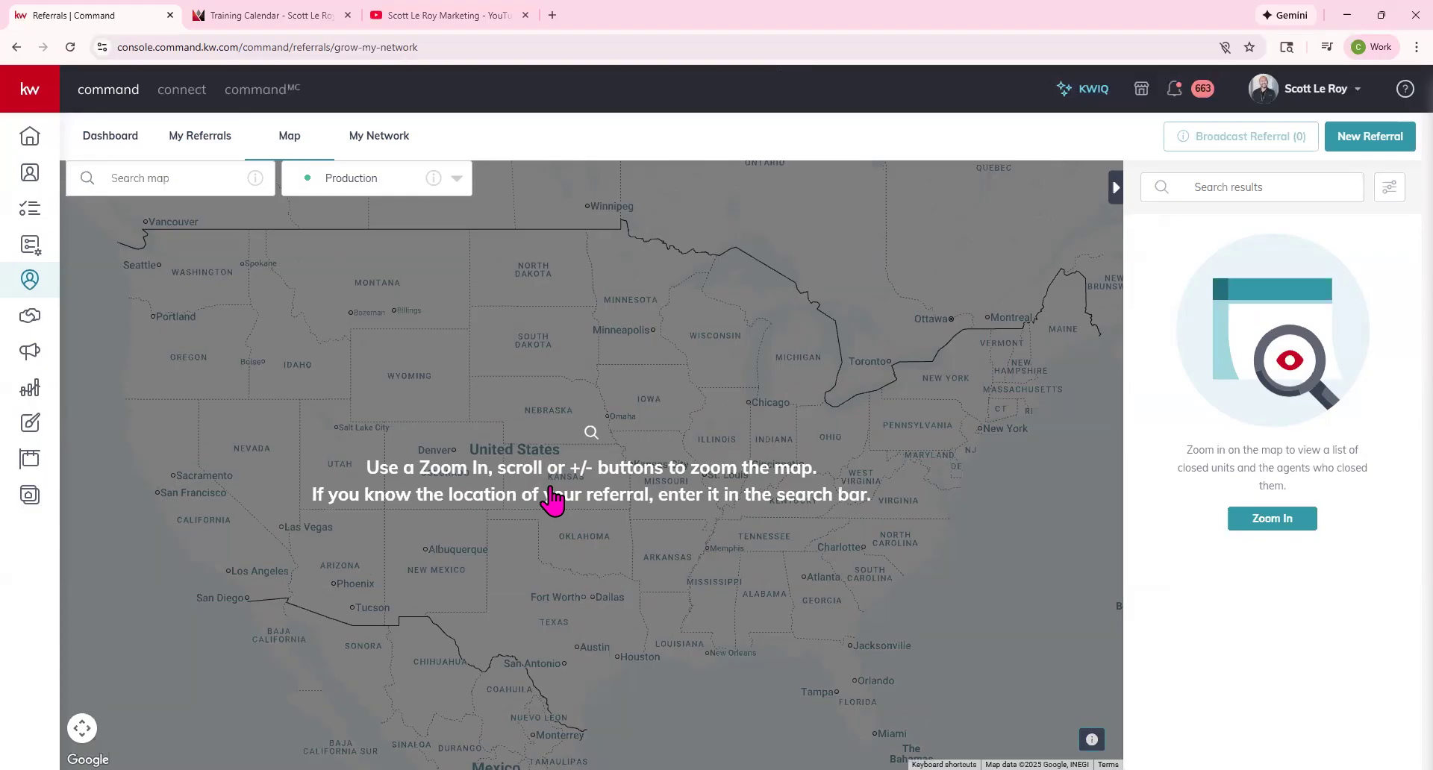
# Zoom the map in near Pierre, then back out.
pyautogui.scroll(2, 530, 348)
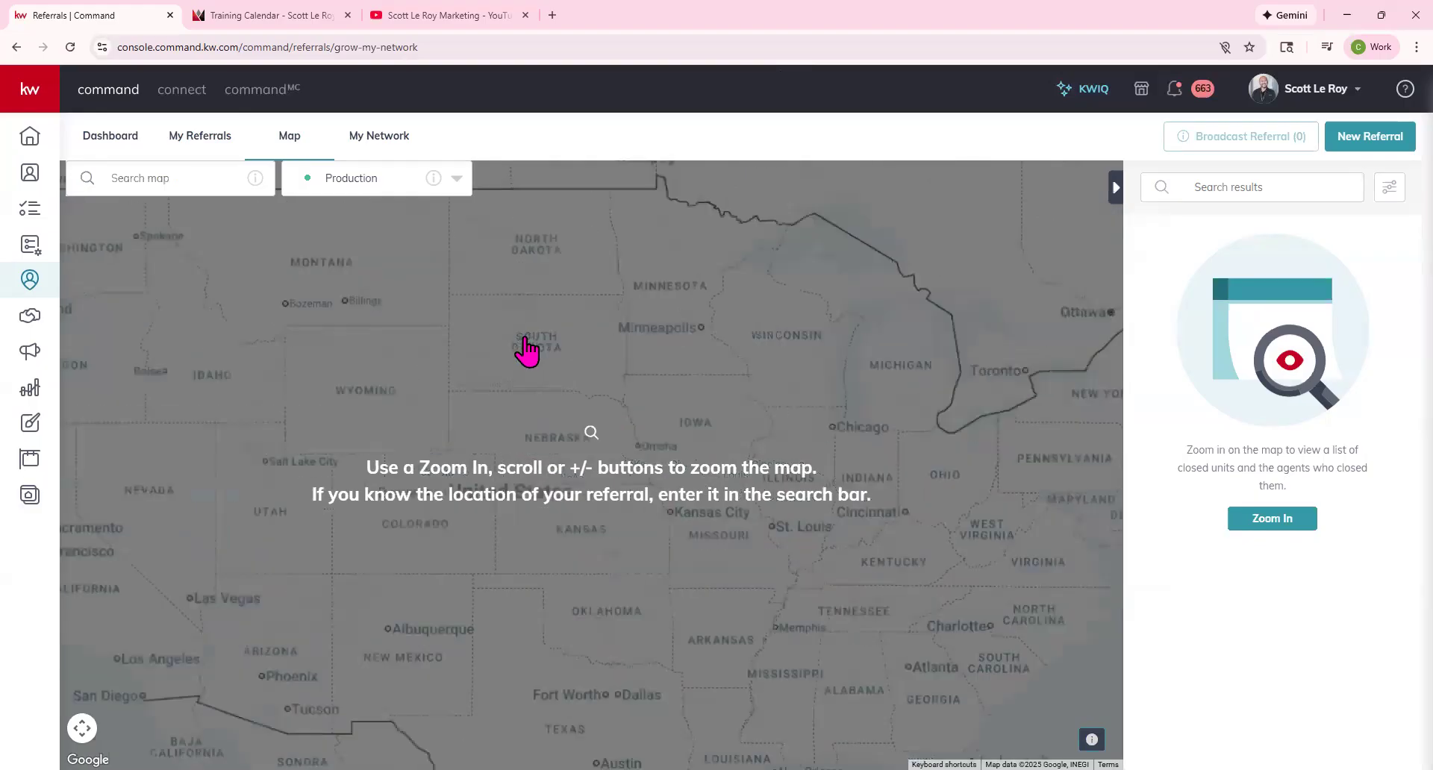
pyautogui.scroll(3, 548, 349)
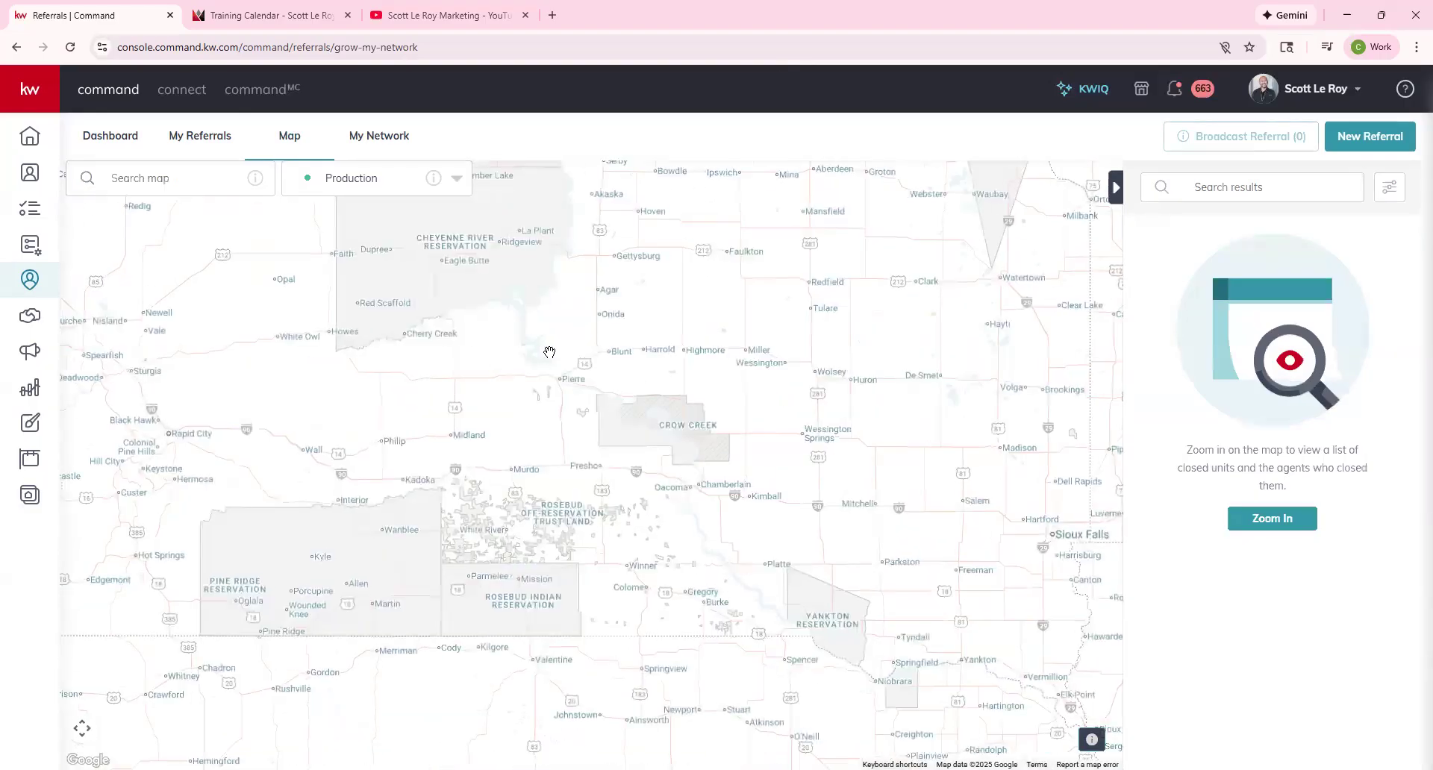
pyautogui.scroll(1, 550, 352)
pyautogui.scroll(1, 597, 415)
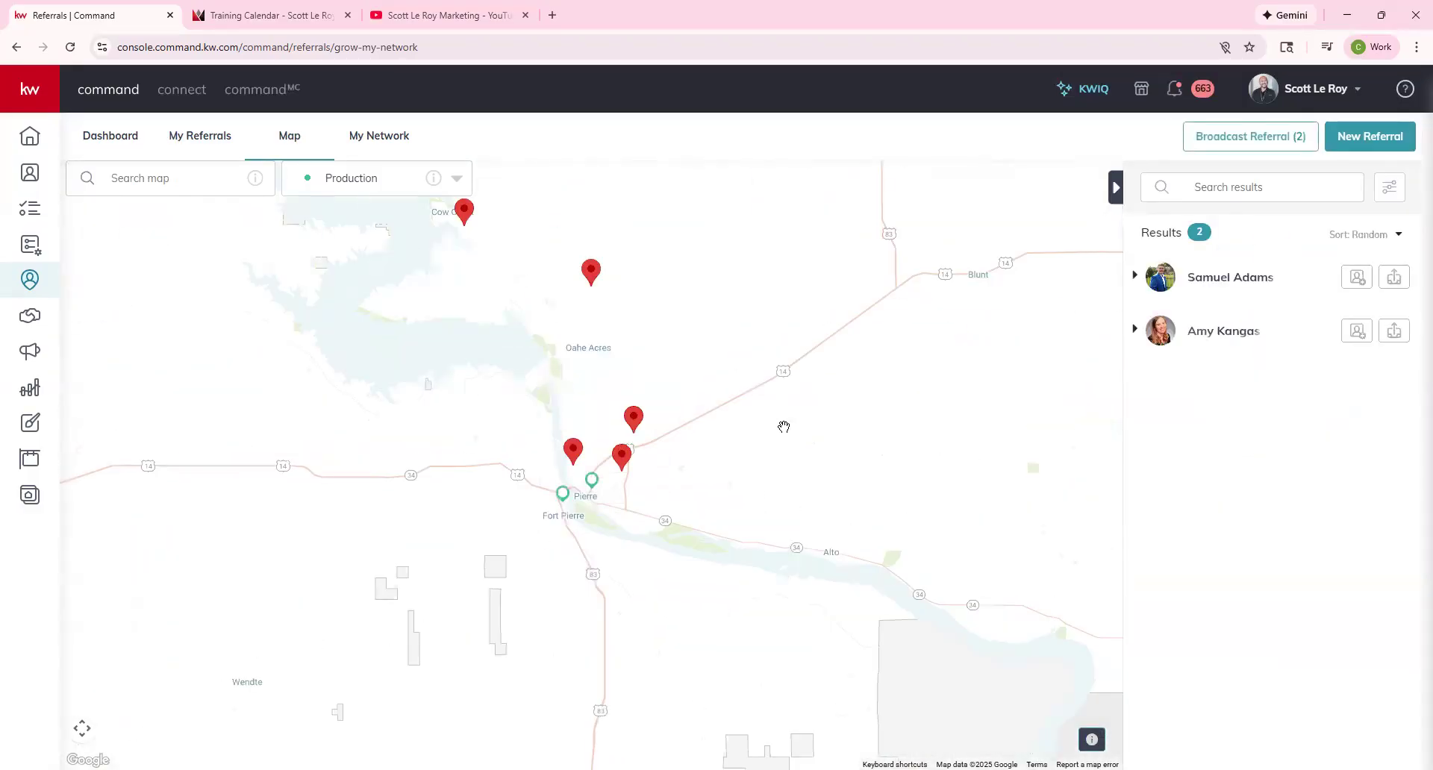
pyautogui.scroll(-1, 538, 363)
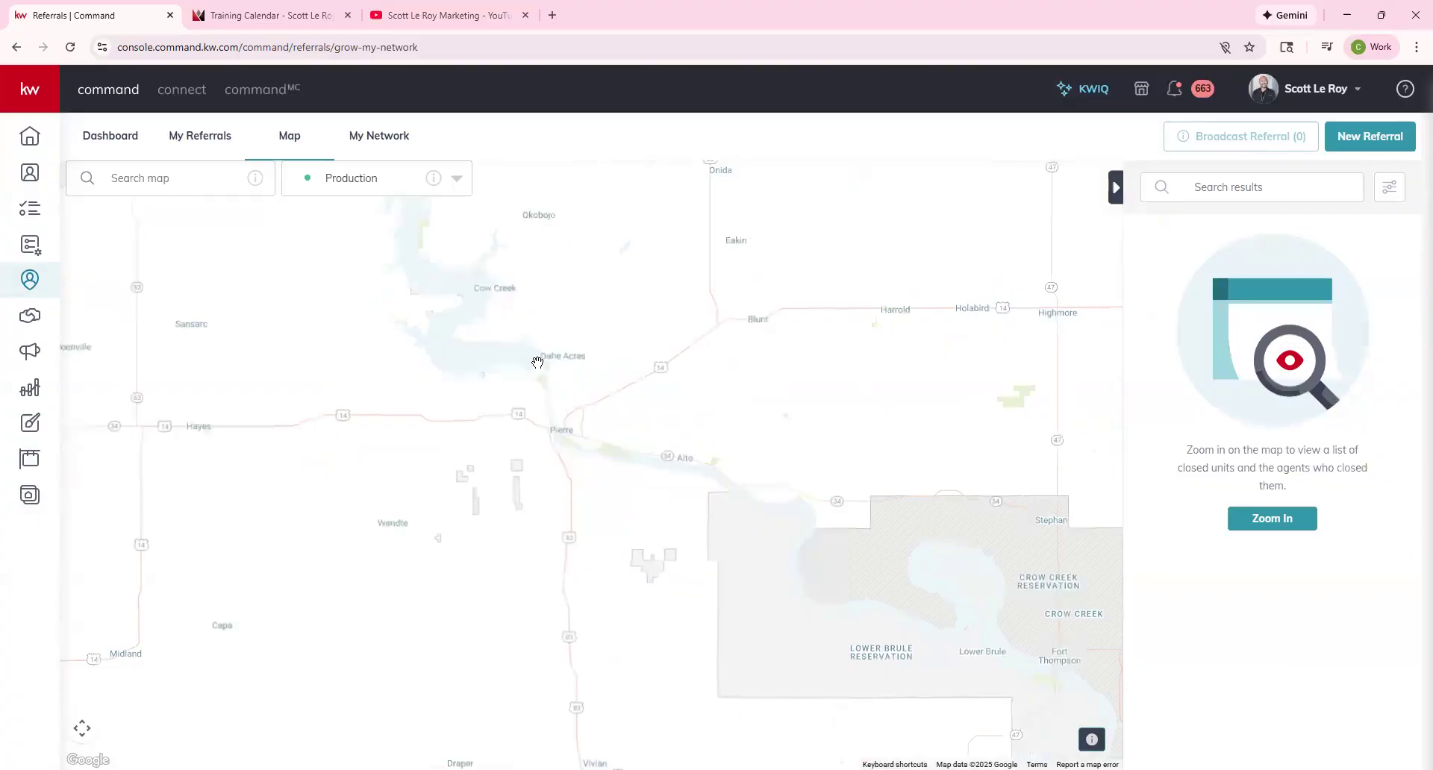
pyautogui.scroll(1, 537, 363)
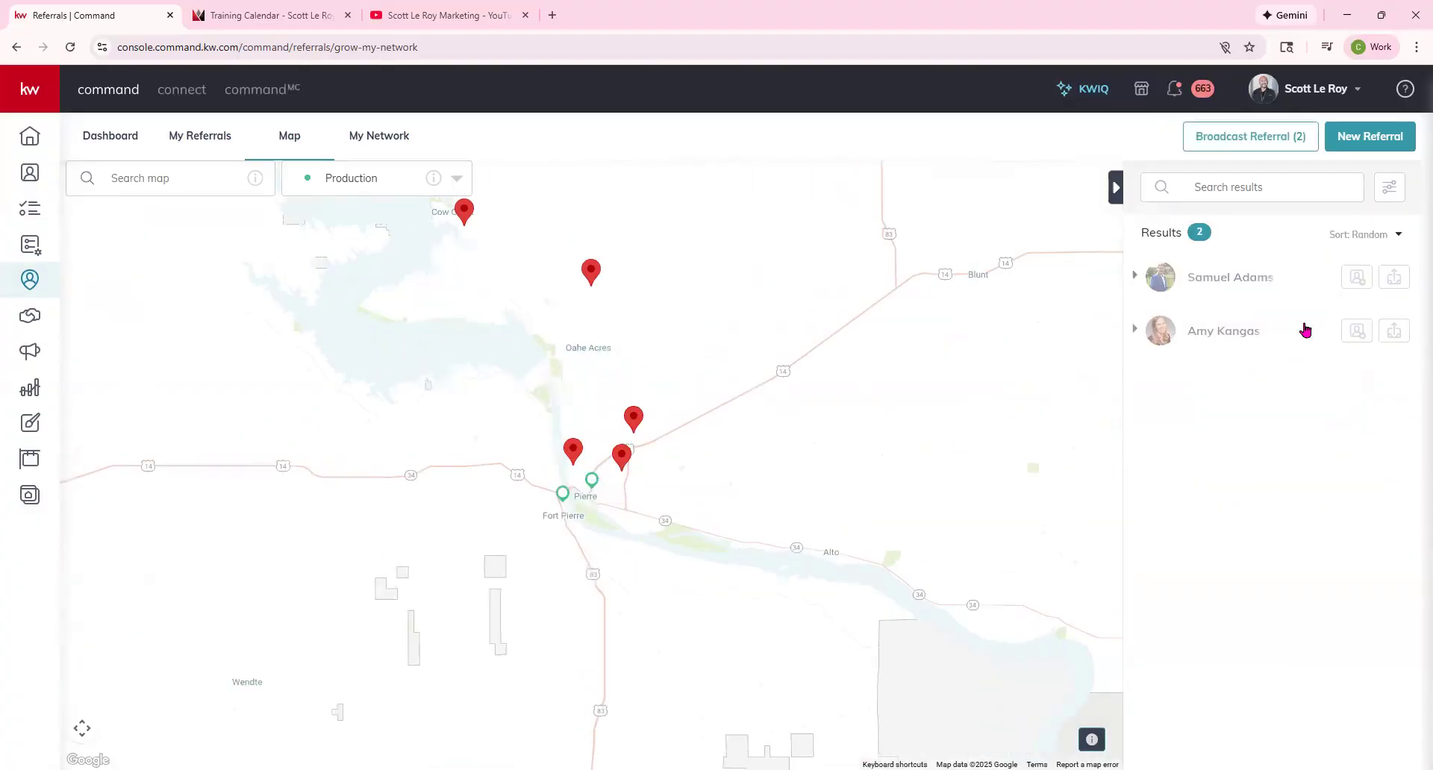
pyautogui.scroll(-3, 702, 582)
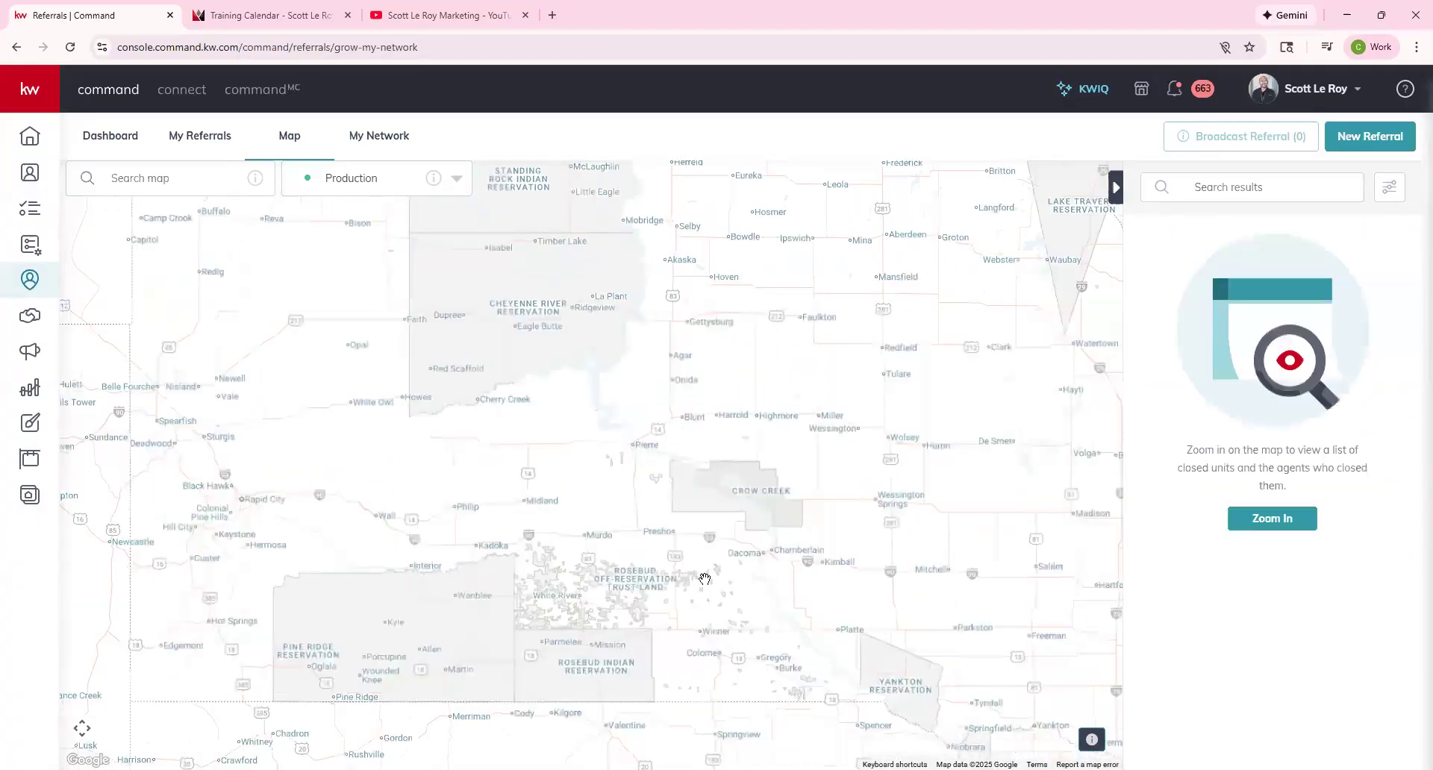
pyautogui.scroll(-4, 683, 556)
# Pan to Texas and zoom into west Austin until 249 agents are listed.
pyautogui.moveTo(681, 557); pyautogui.dragTo(638, 375)
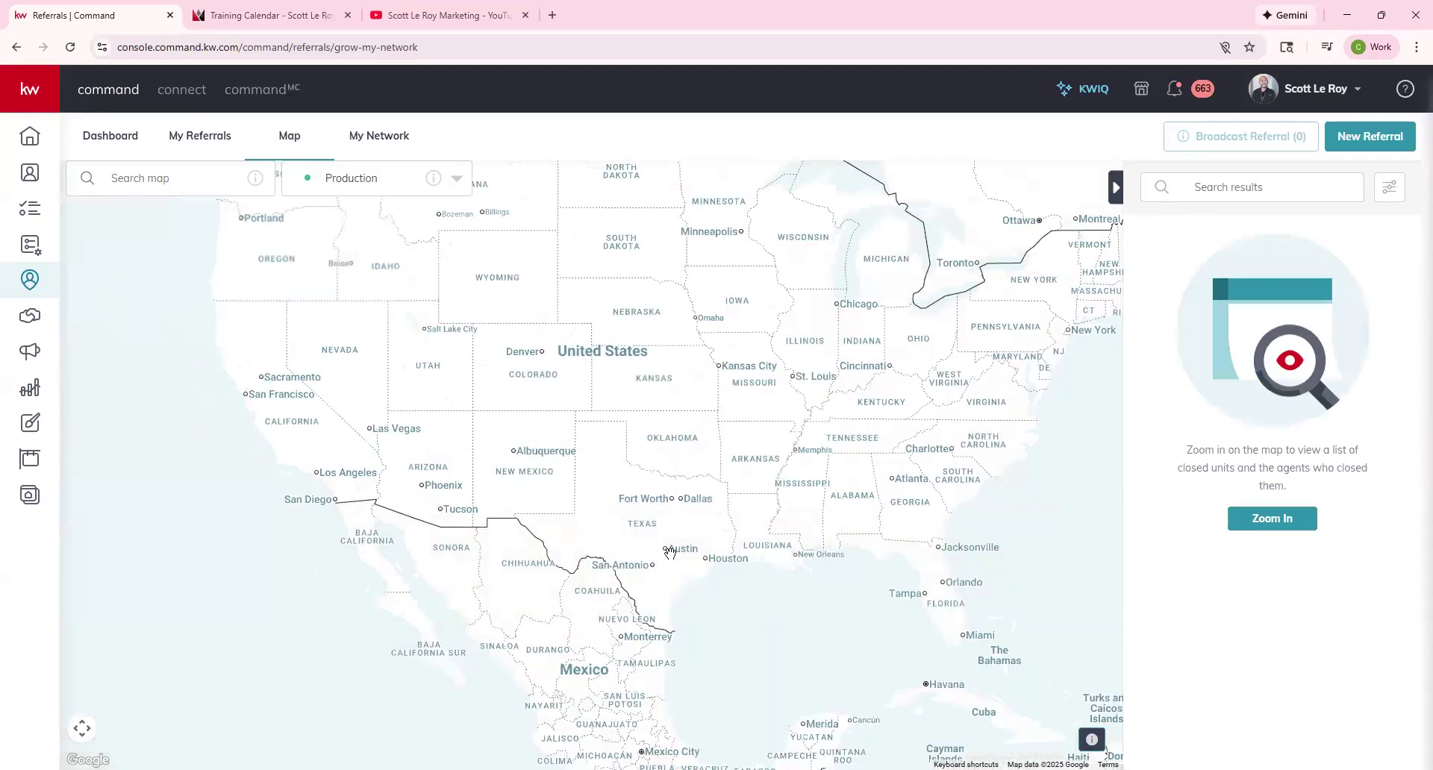
pyautogui.scroll(3, 670, 551)
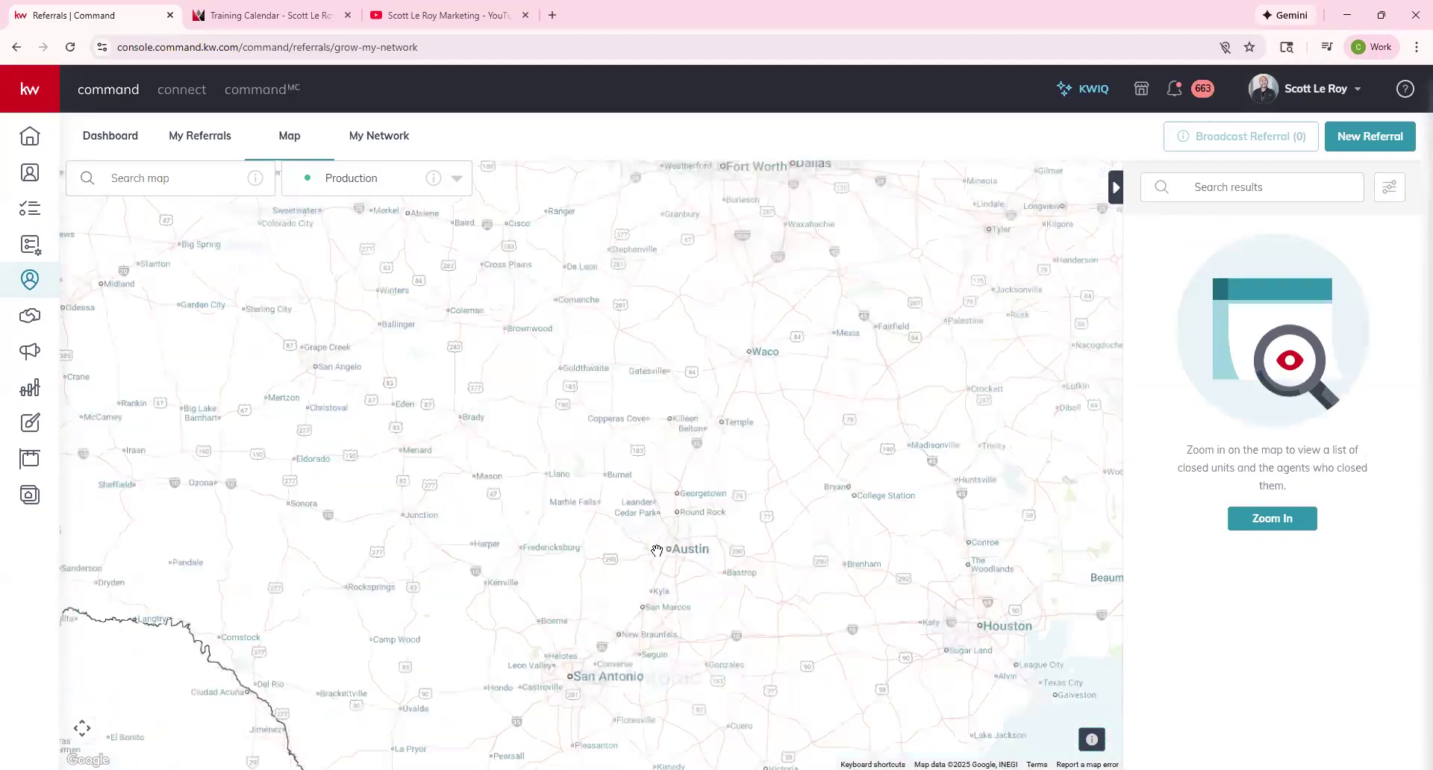
pyautogui.scroll(1, 656, 551)
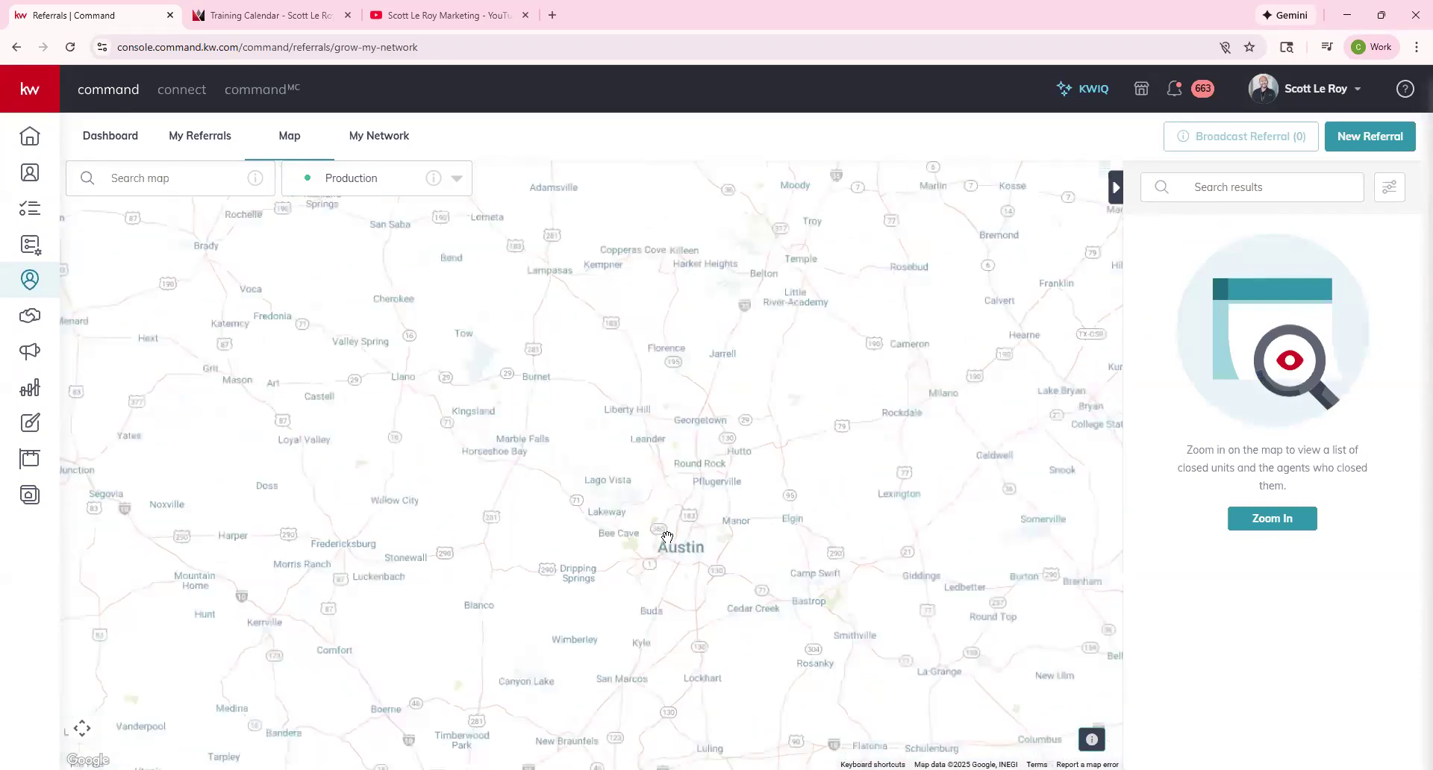
pyautogui.scroll(1, 667, 536)
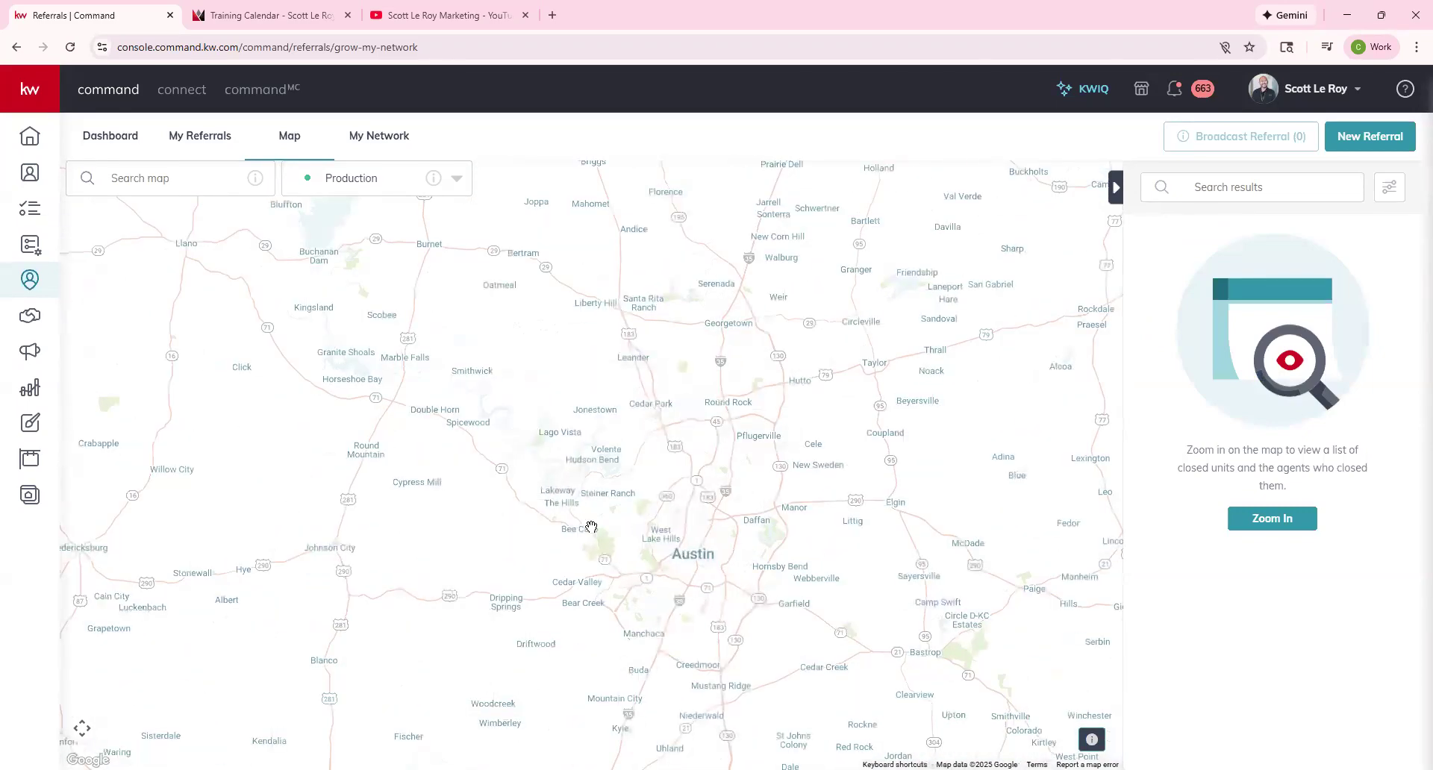
pyautogui.scroll(1, 649, 523)
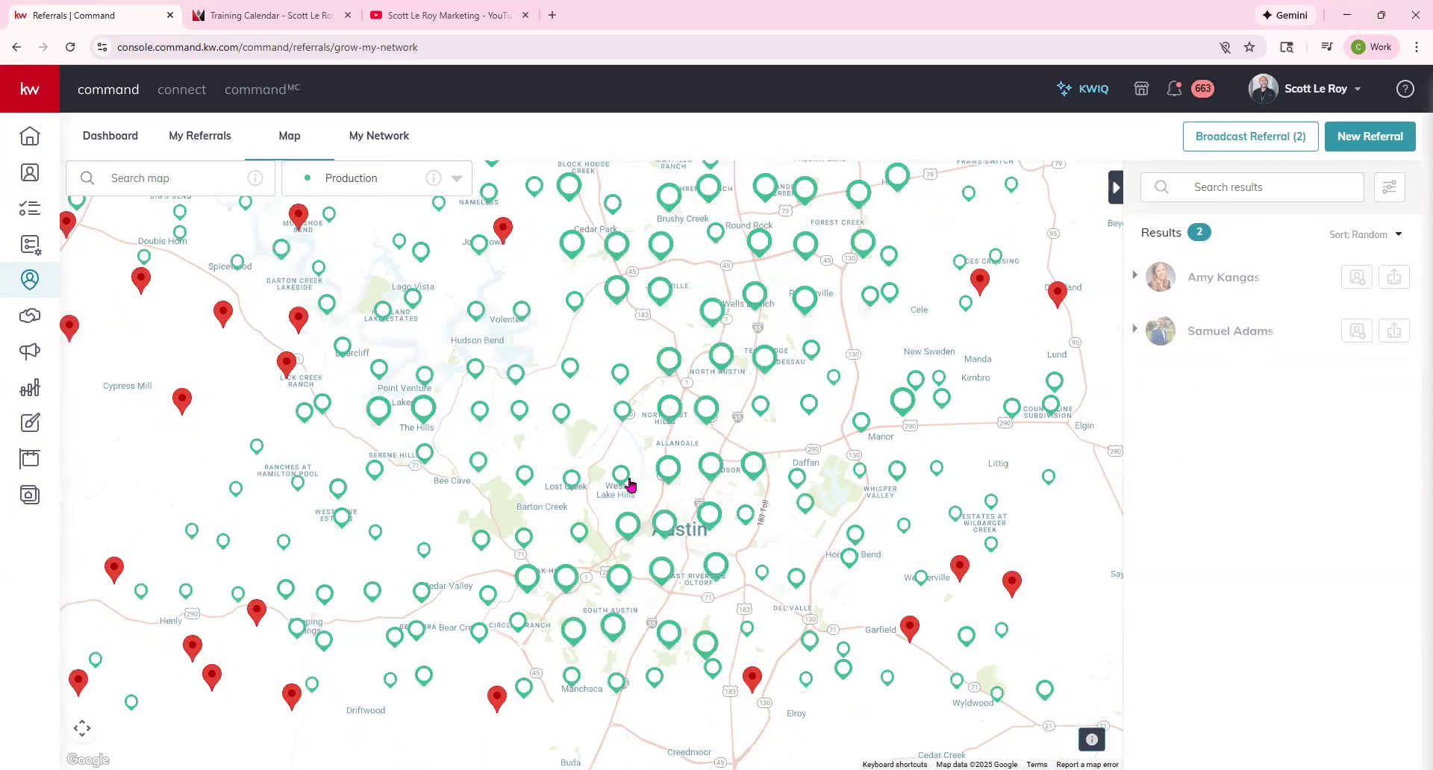
pyautogui.scroll(1, 668, 510)
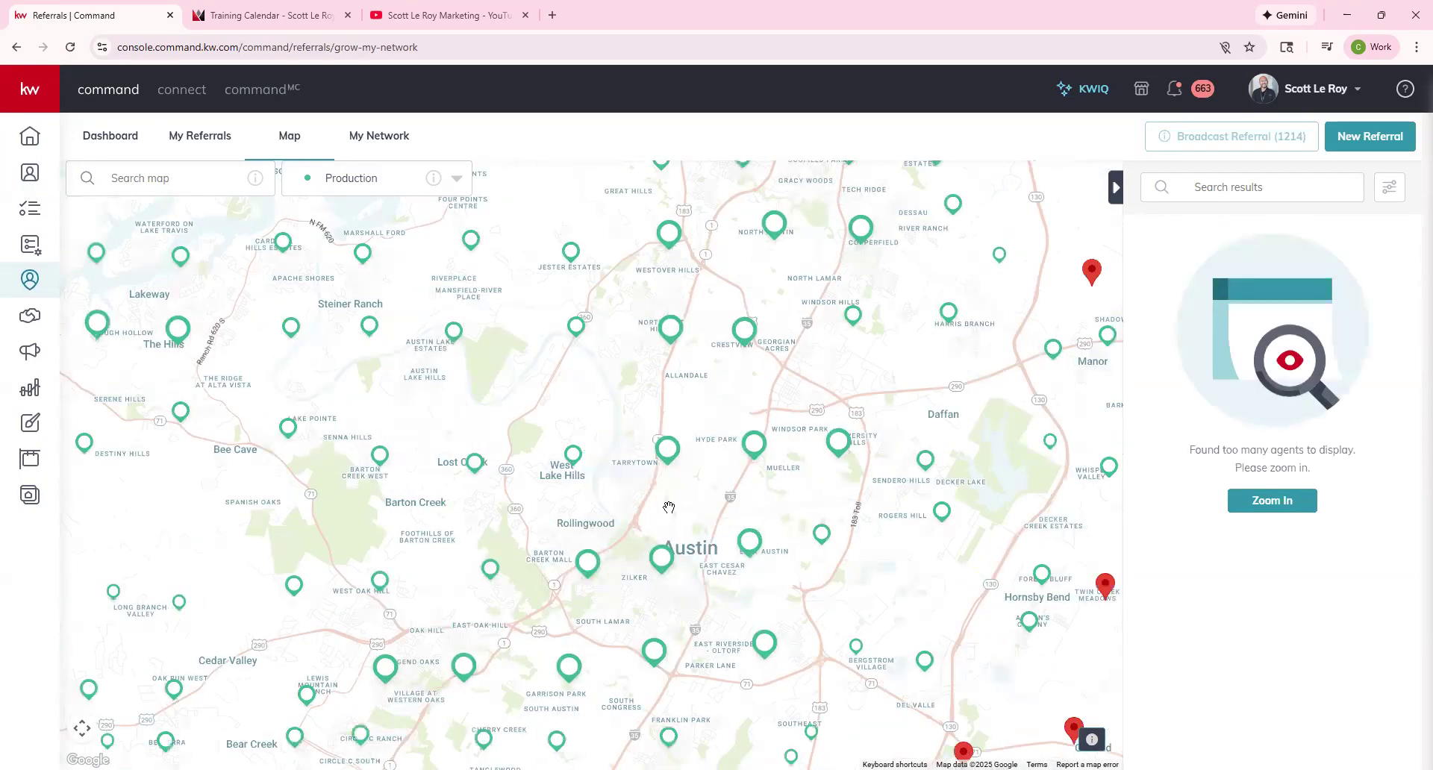
pyautogui.scroll(1, 669, 506)
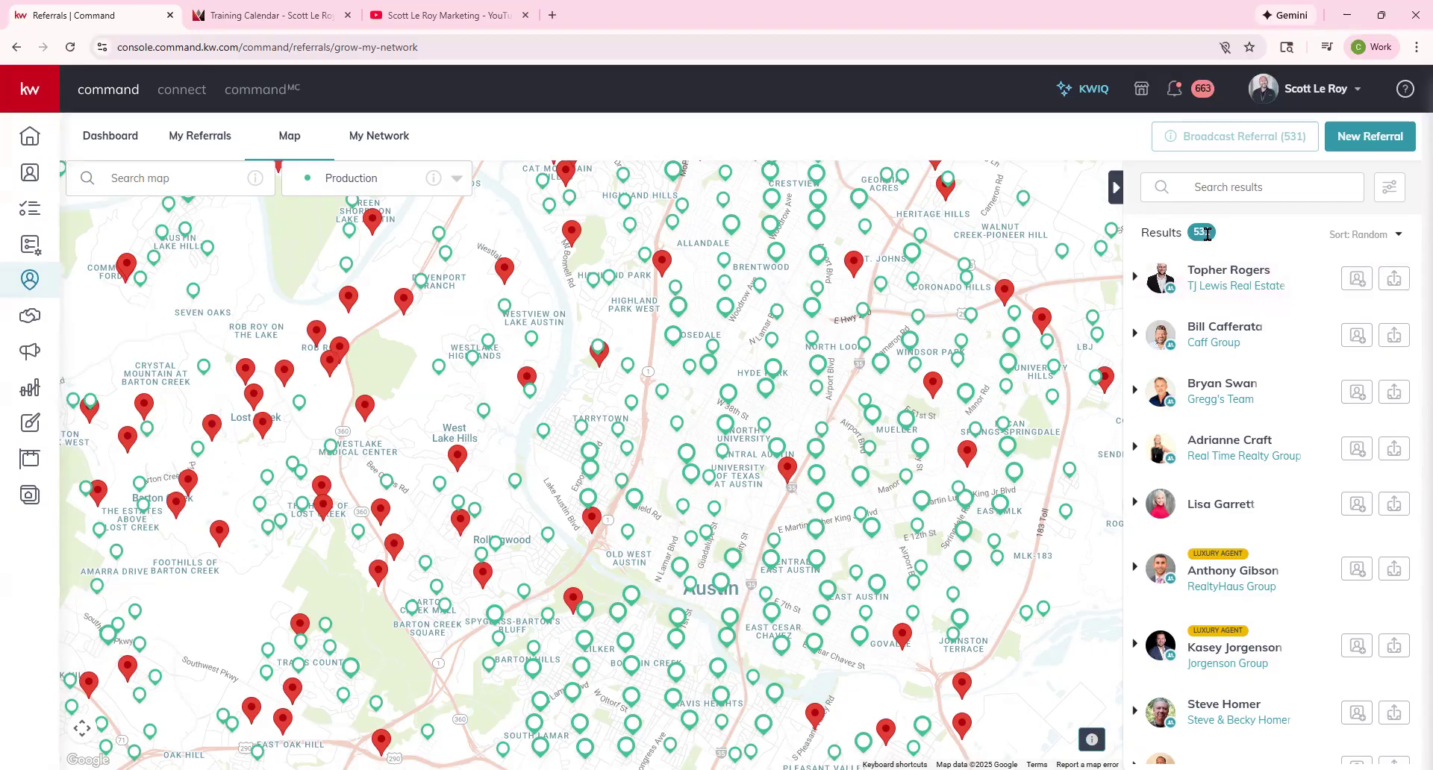
pyautogui.scroll(1, 553, 394)
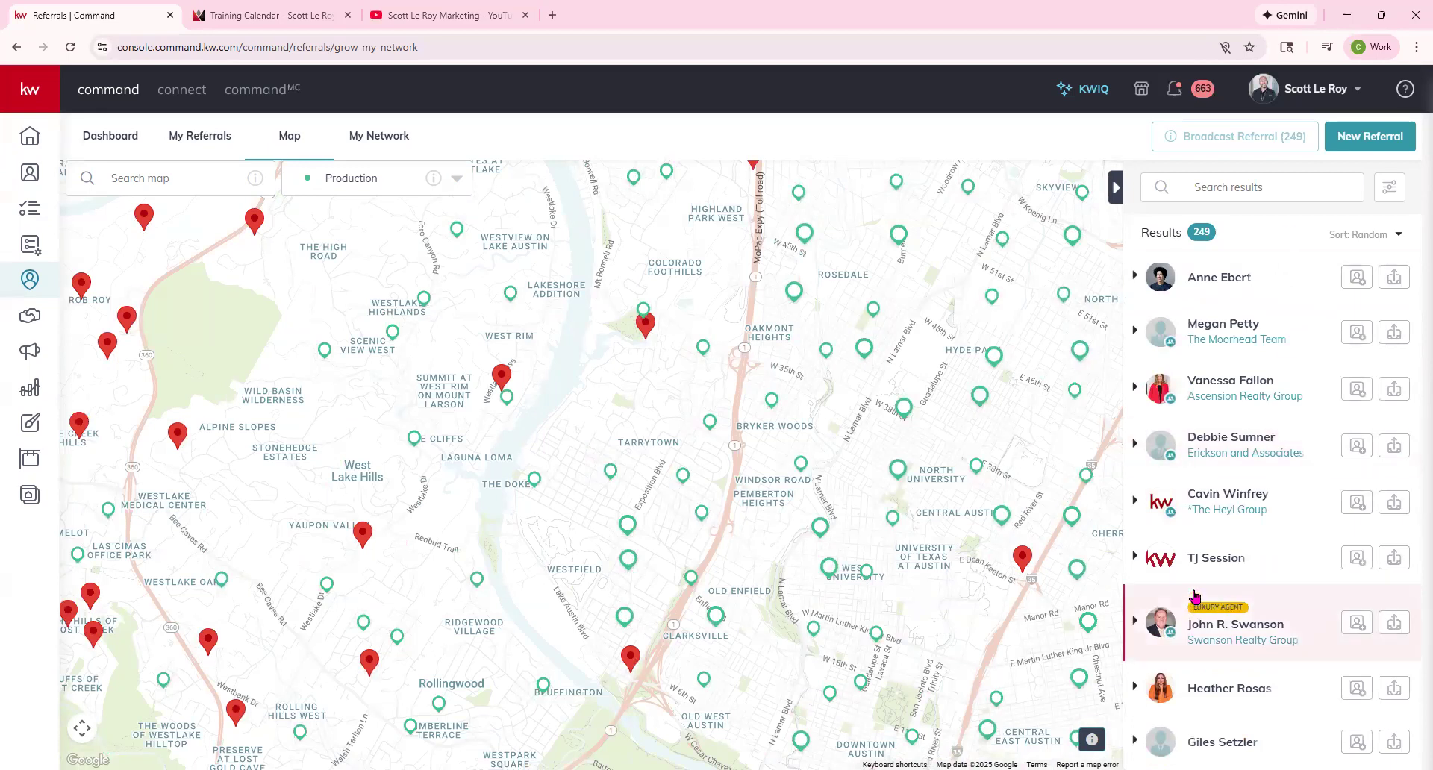
# Check sort options keeping random order, review the first agent's details, then zoom to Tarrytown.
pyautogui.click(1397, 234)
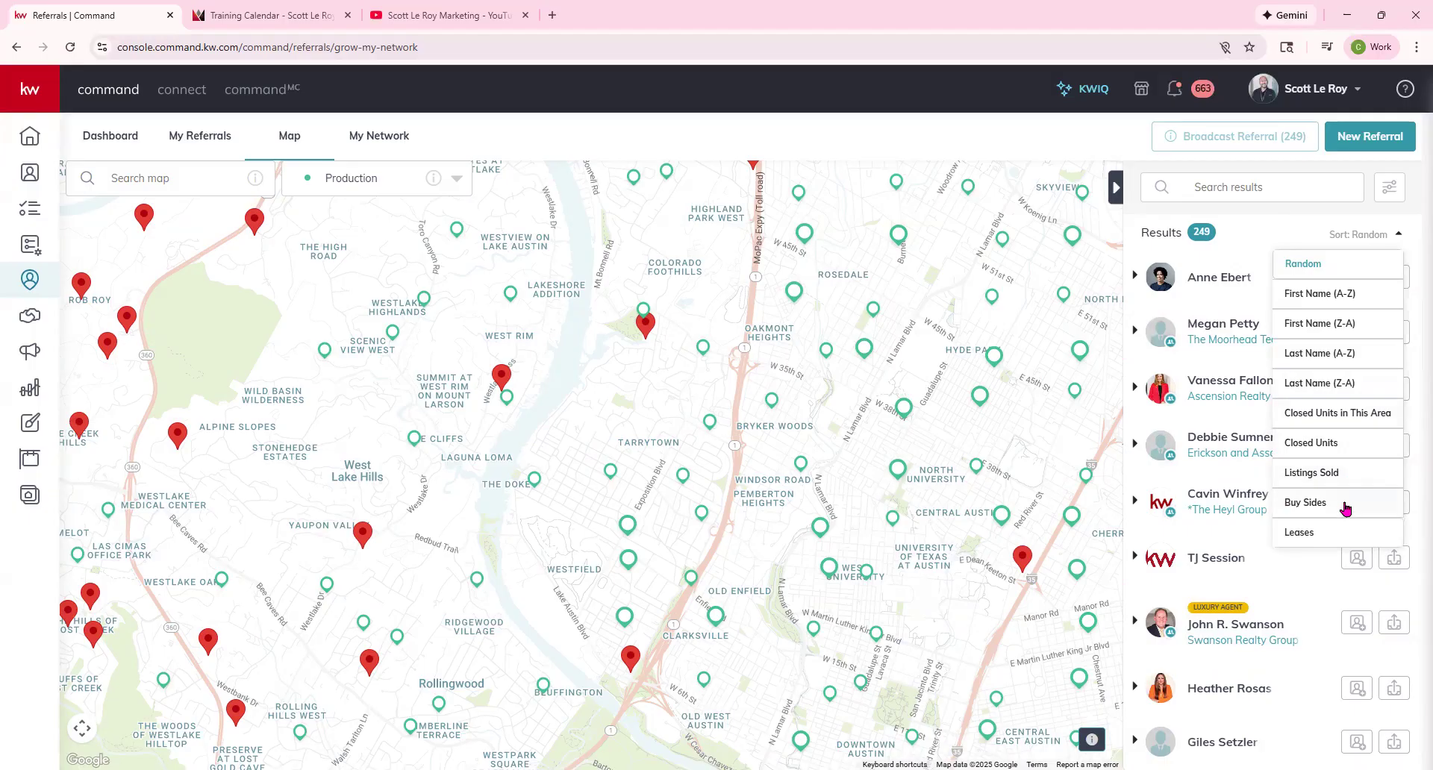
pyautogui.click(1275, 216)
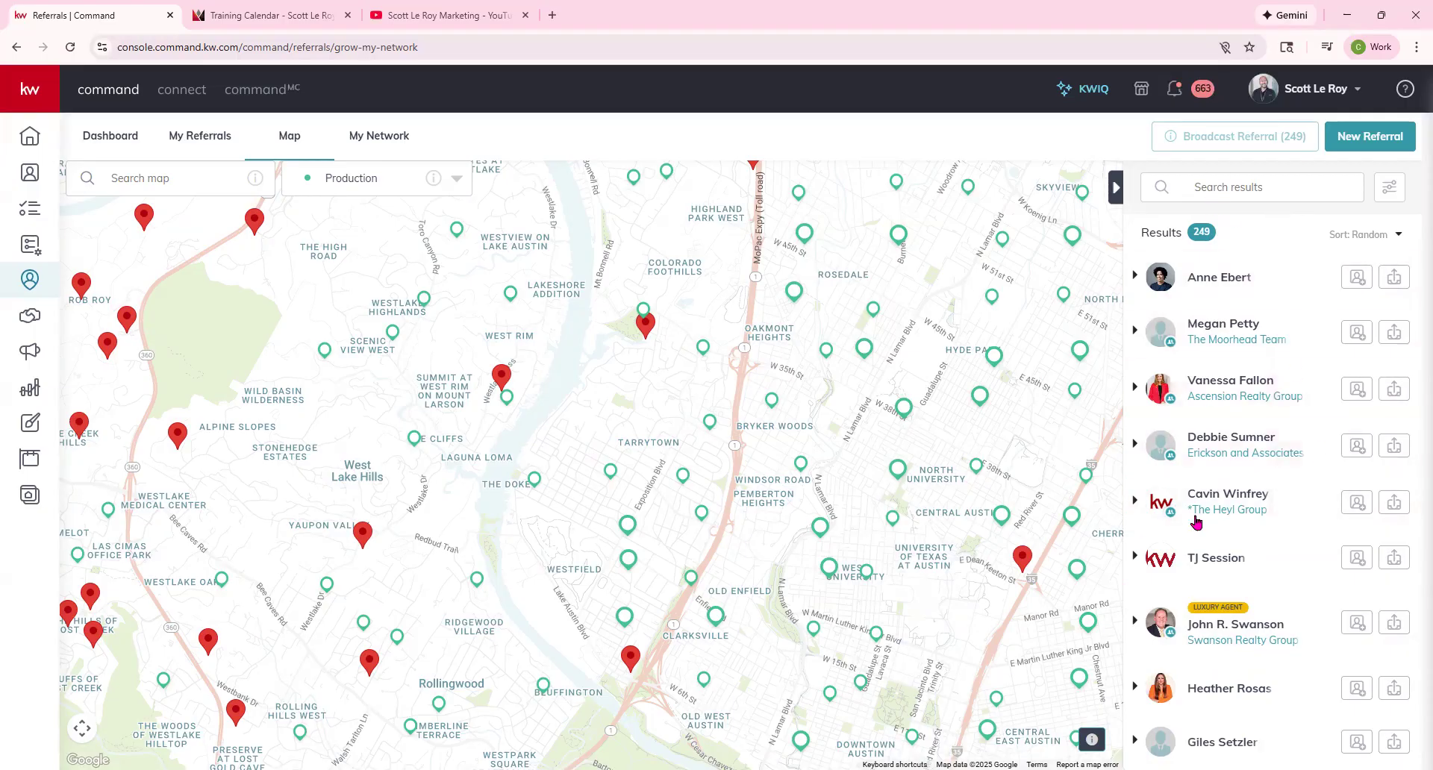
pyautogui.click(1134, 279)
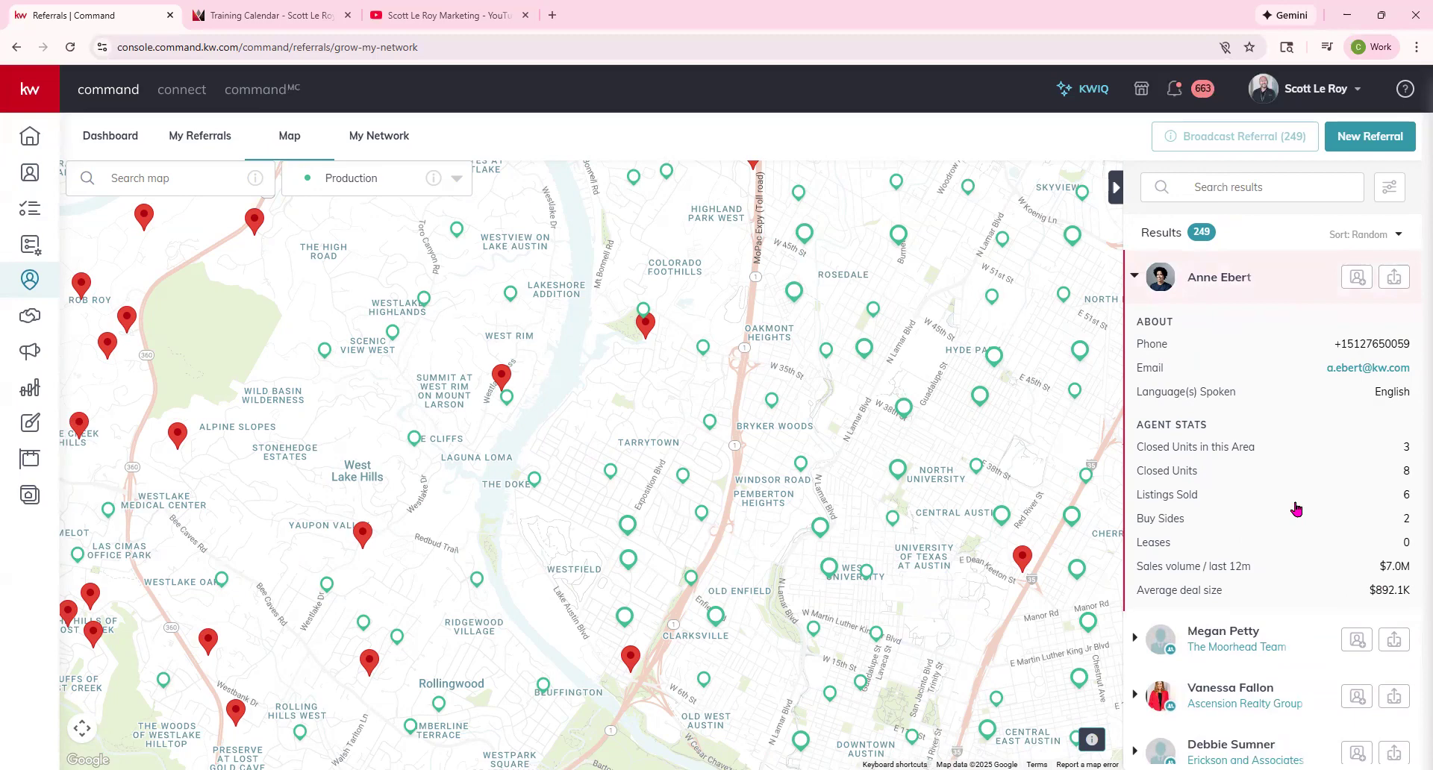
pyautogui.scroll(-1, 1296, 509)
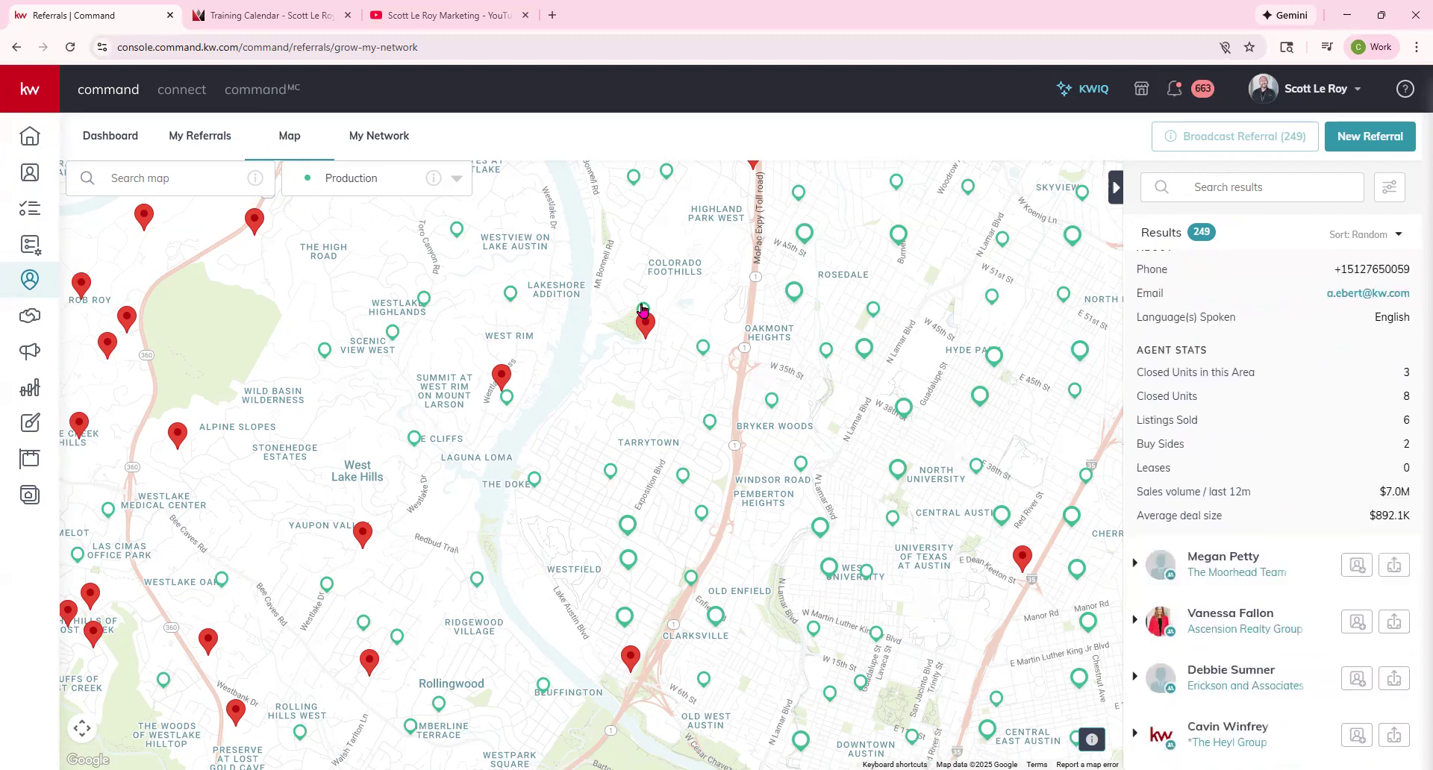
pyautogui.scroll(1, 1200, 348)
pyautogui.click(1135, 276)
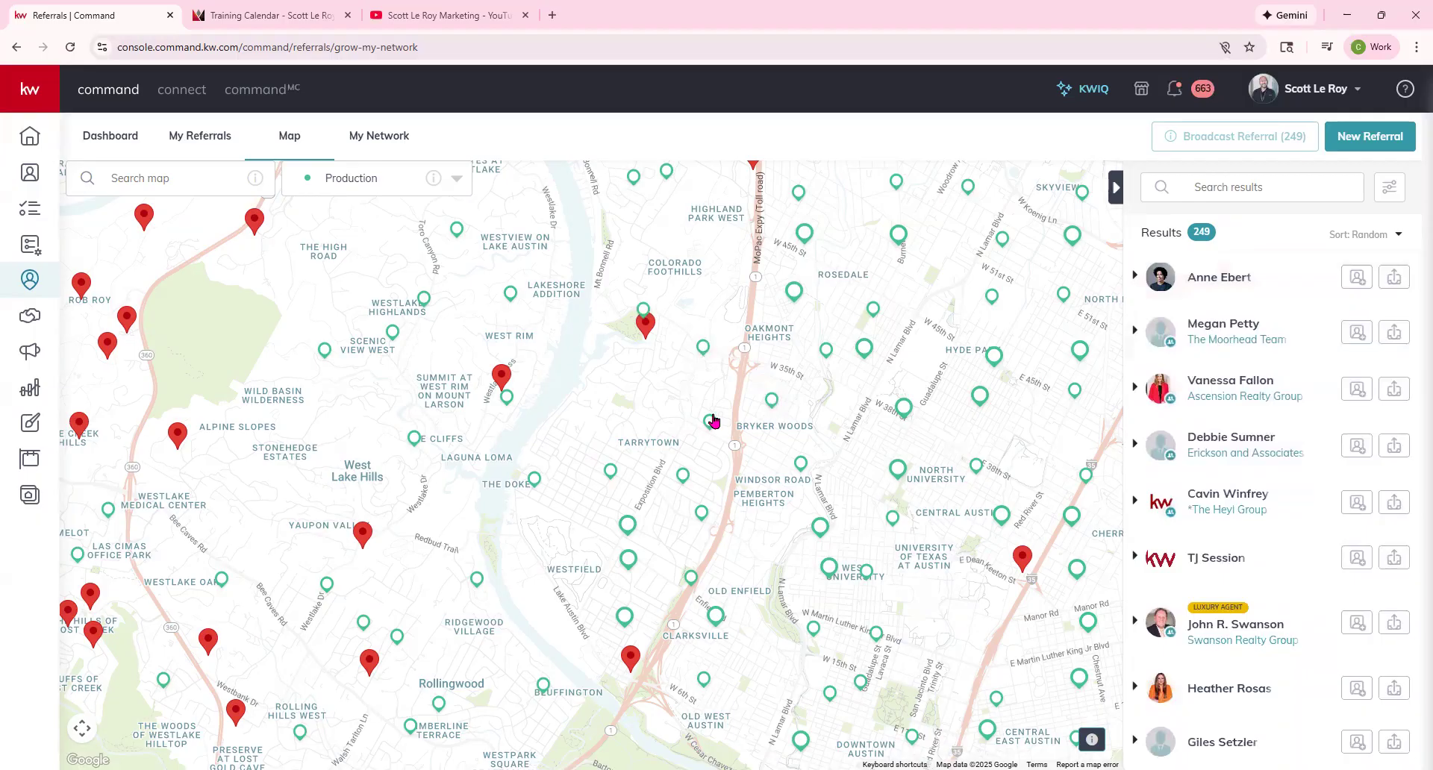
pyautogui.scroll(1, 711, 422)
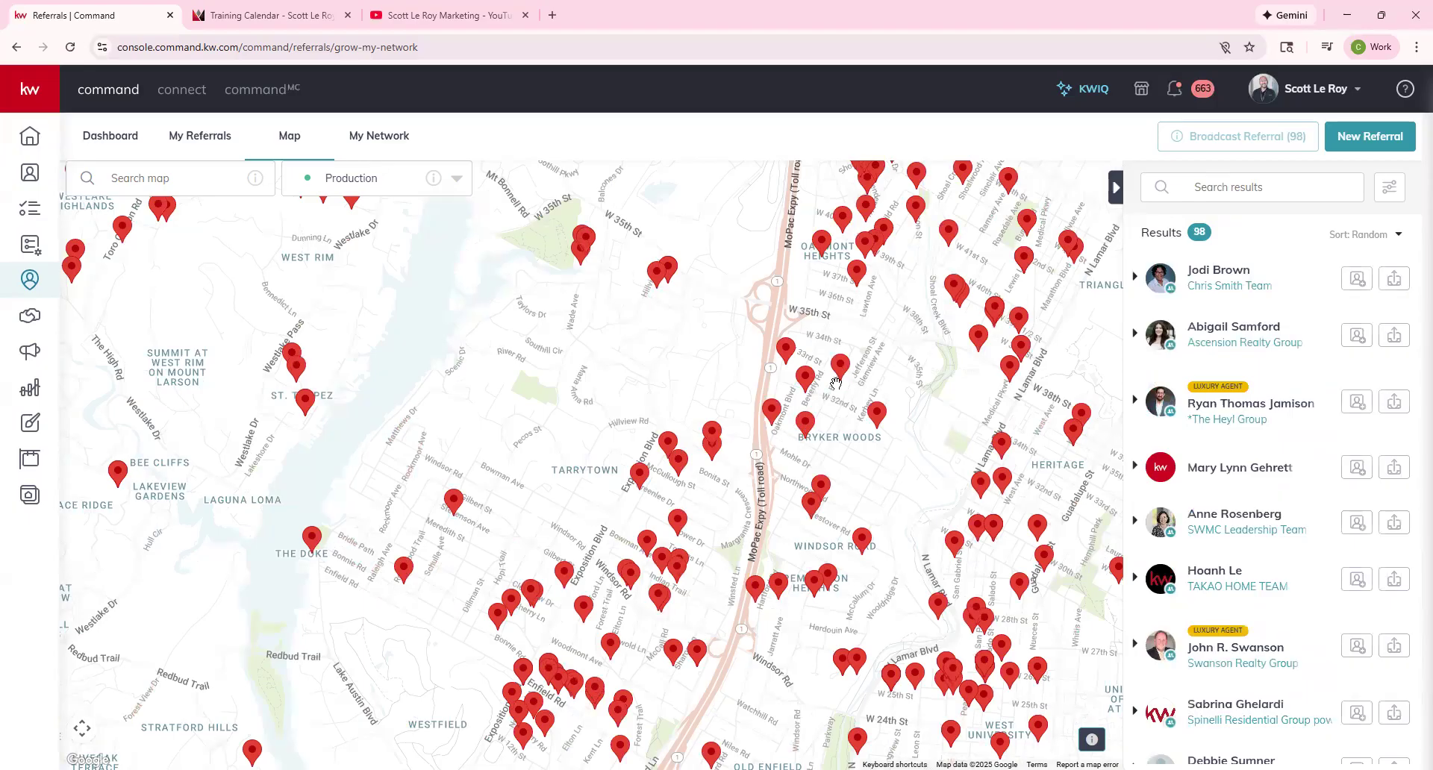
# Zoom in around W 35th St to 23 agents and review the top agent's About and stats.
pyautogui.scroll(1, 836, 382)
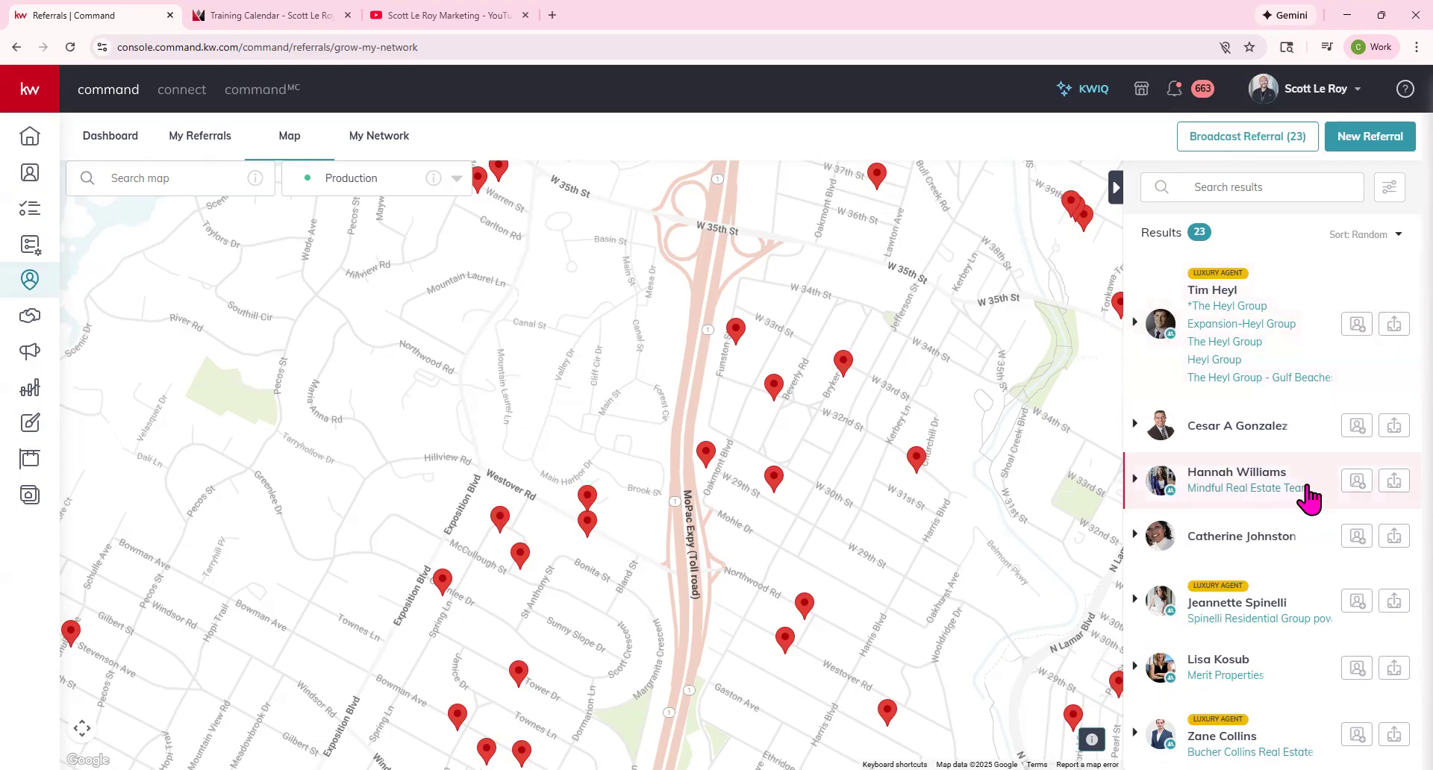
pyautogui.click(1135, 322)
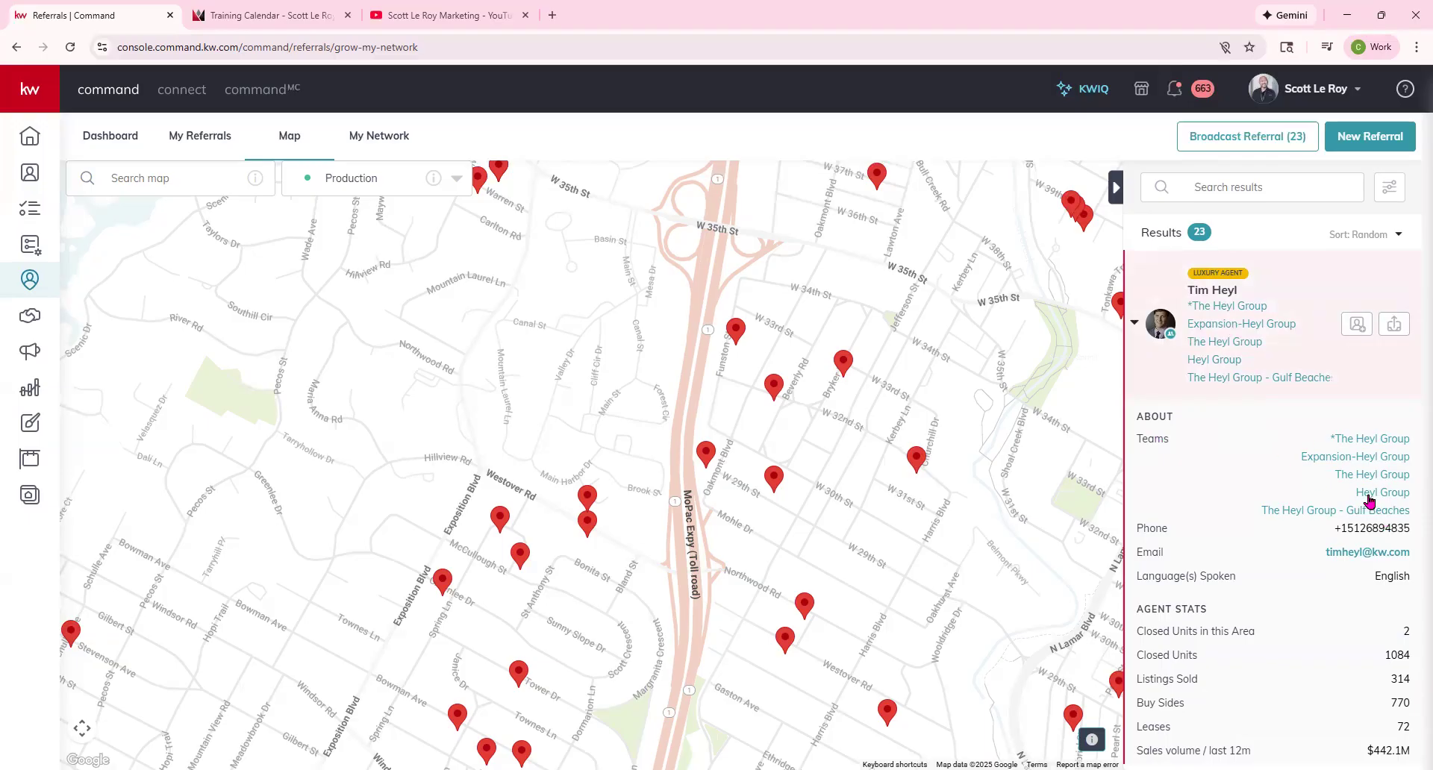
pyautogui.scroll(-1, 1368, 500)
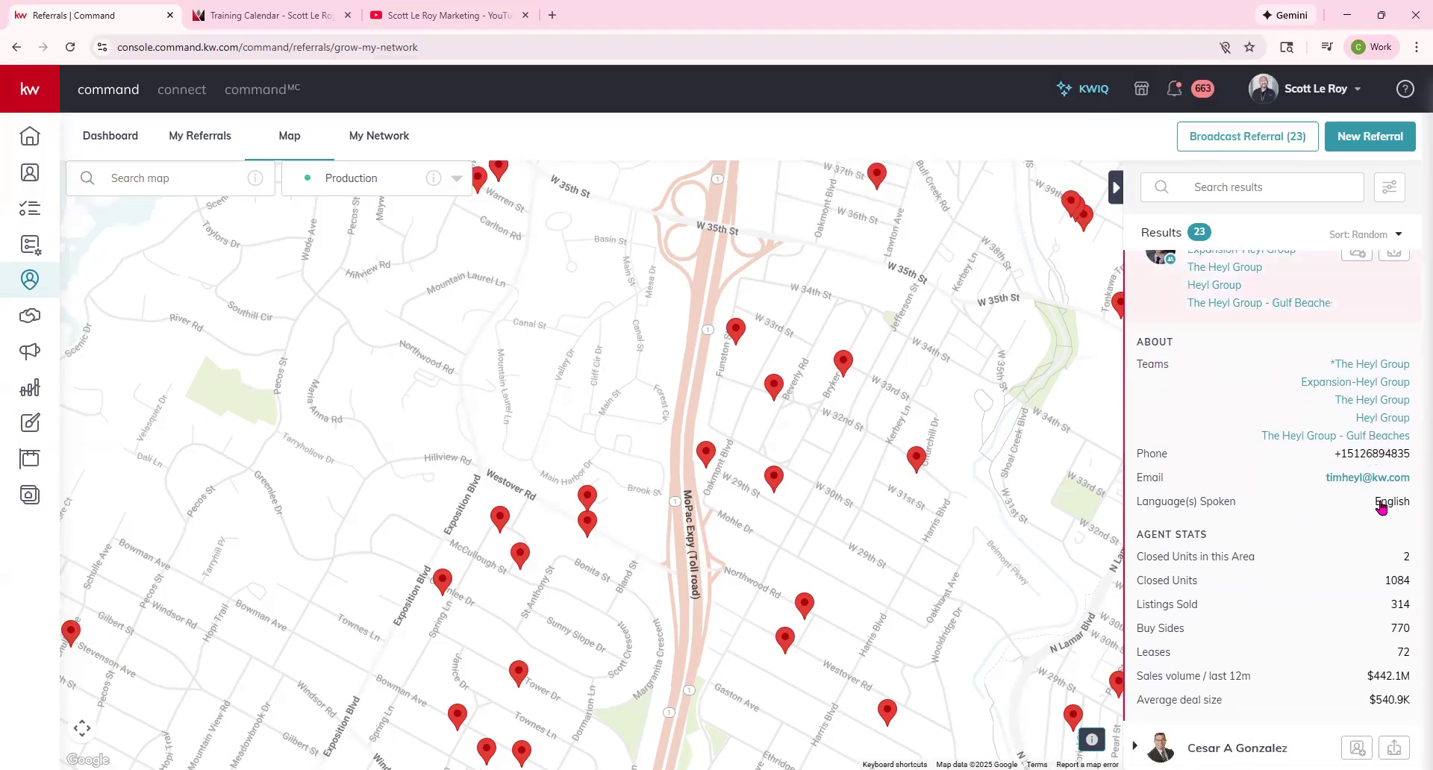
pyautogui.scroll(1, 1369, 645)
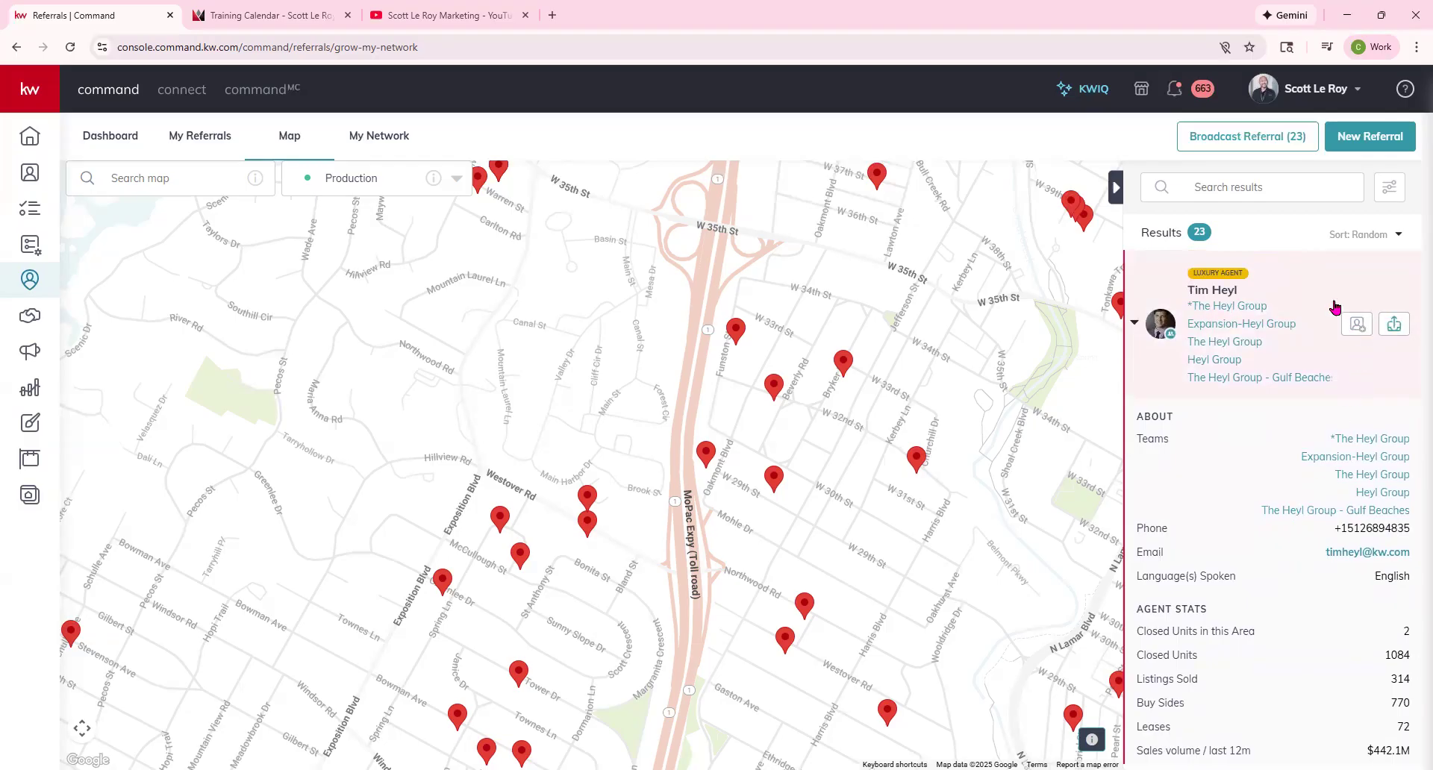
pyautogui.click(1134, 323)
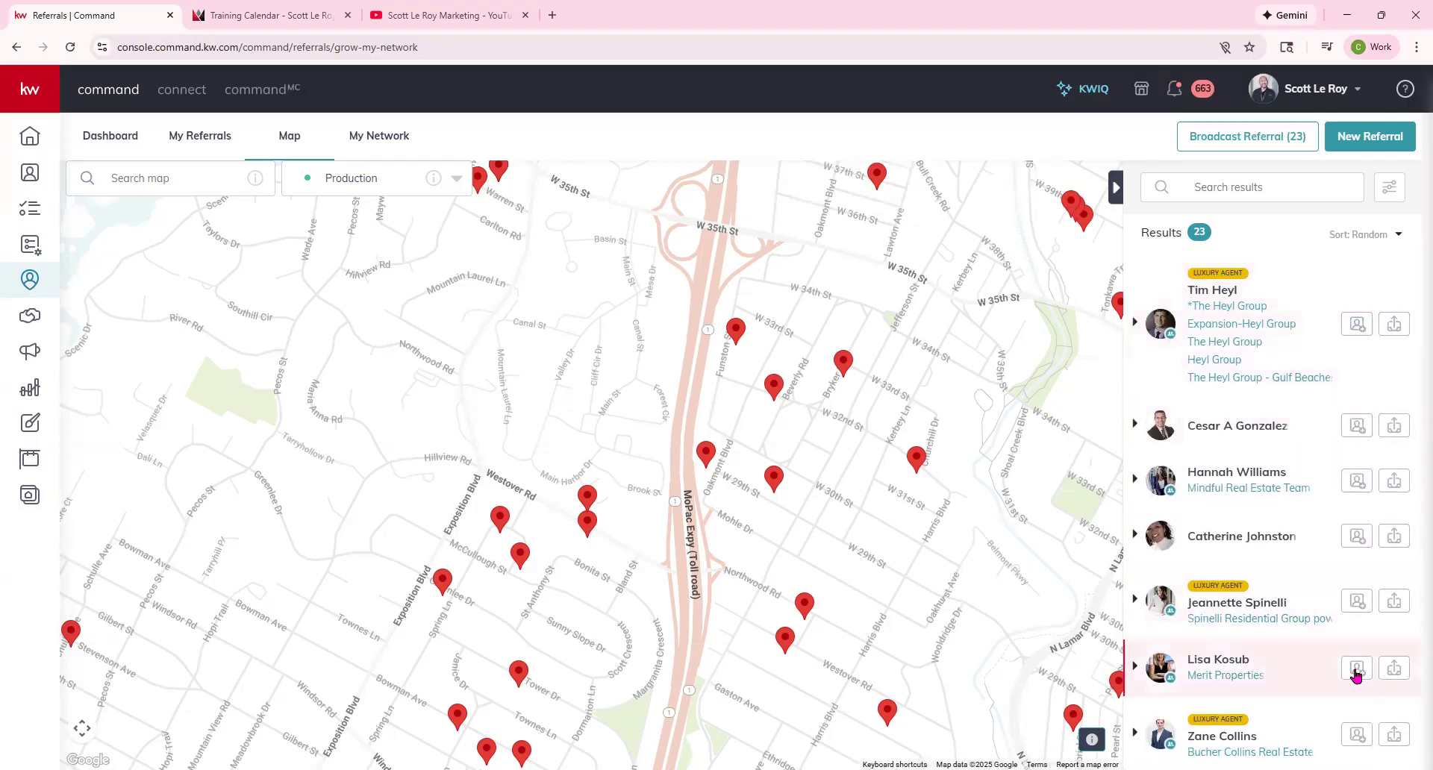
# Start a referral request to the top map agent and drag its acceptance deadline to 72 hours.
pyautogui.click(1392, 326)
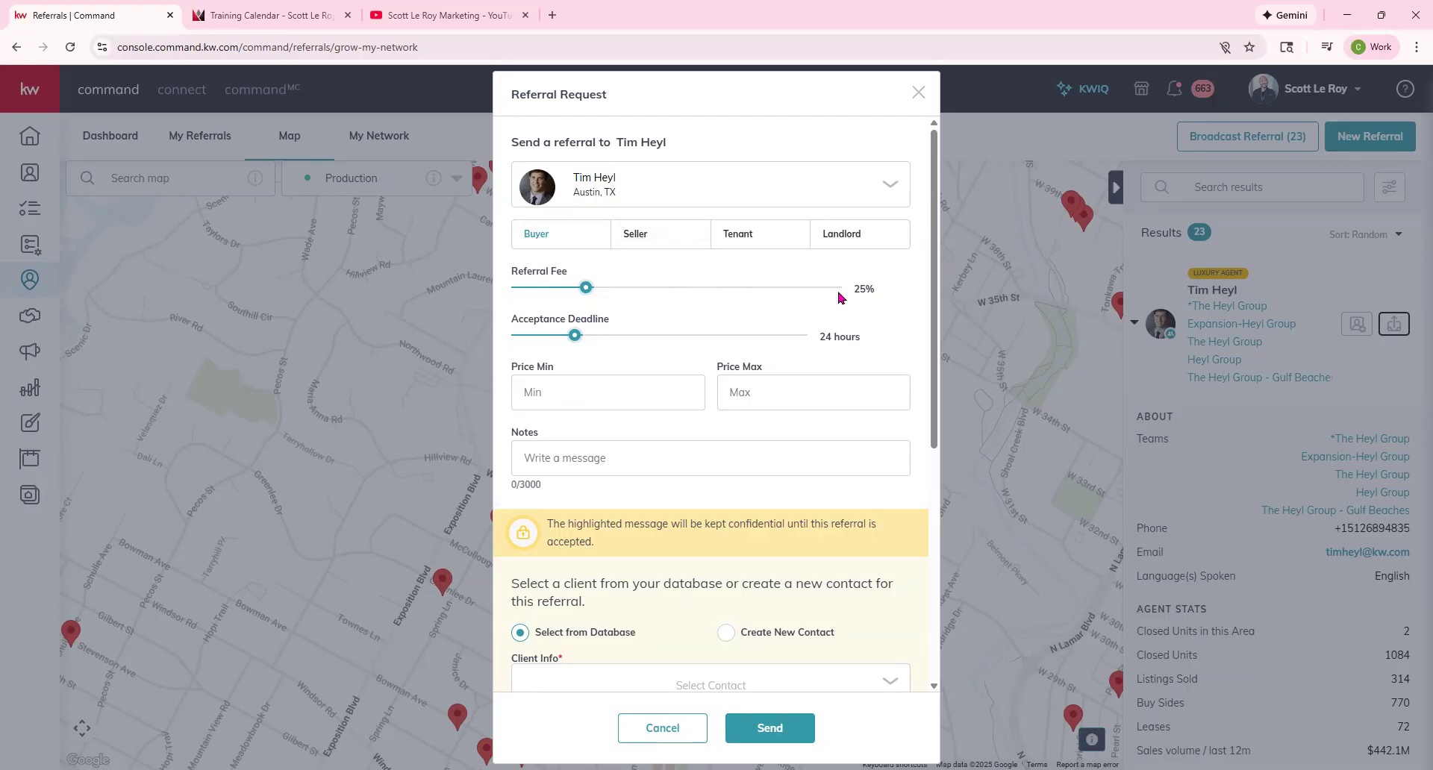
pyautogui.click(596, 335)
pyautogui.moveTo(608, 344); pyautogui.dragTo(732, 343)
# Fill the referral's Notes field with 'test' from the autofill suggestion.
pyautogui.click(533, 447)
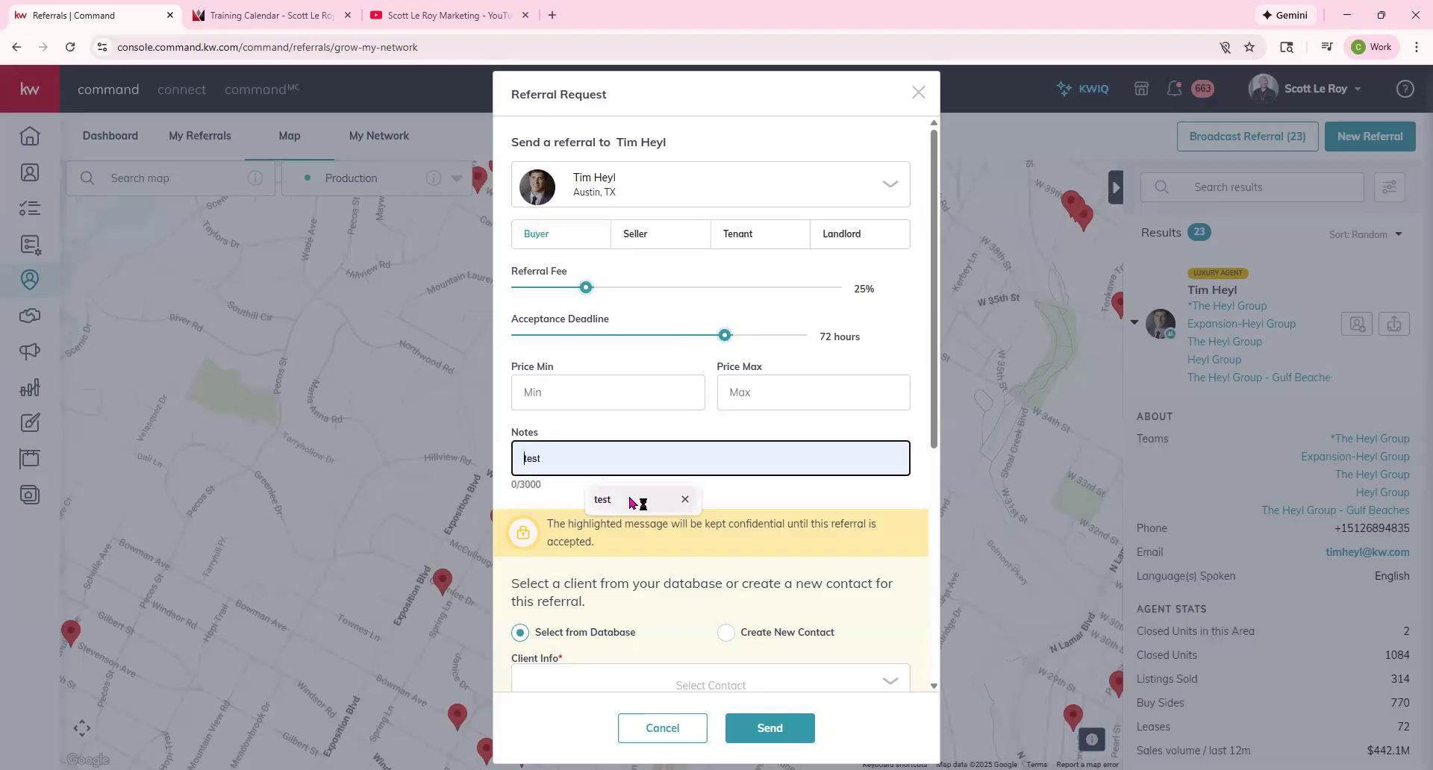
pyautogui.click(668, 499)
pyautogui.scroll(-1, 662, 486)
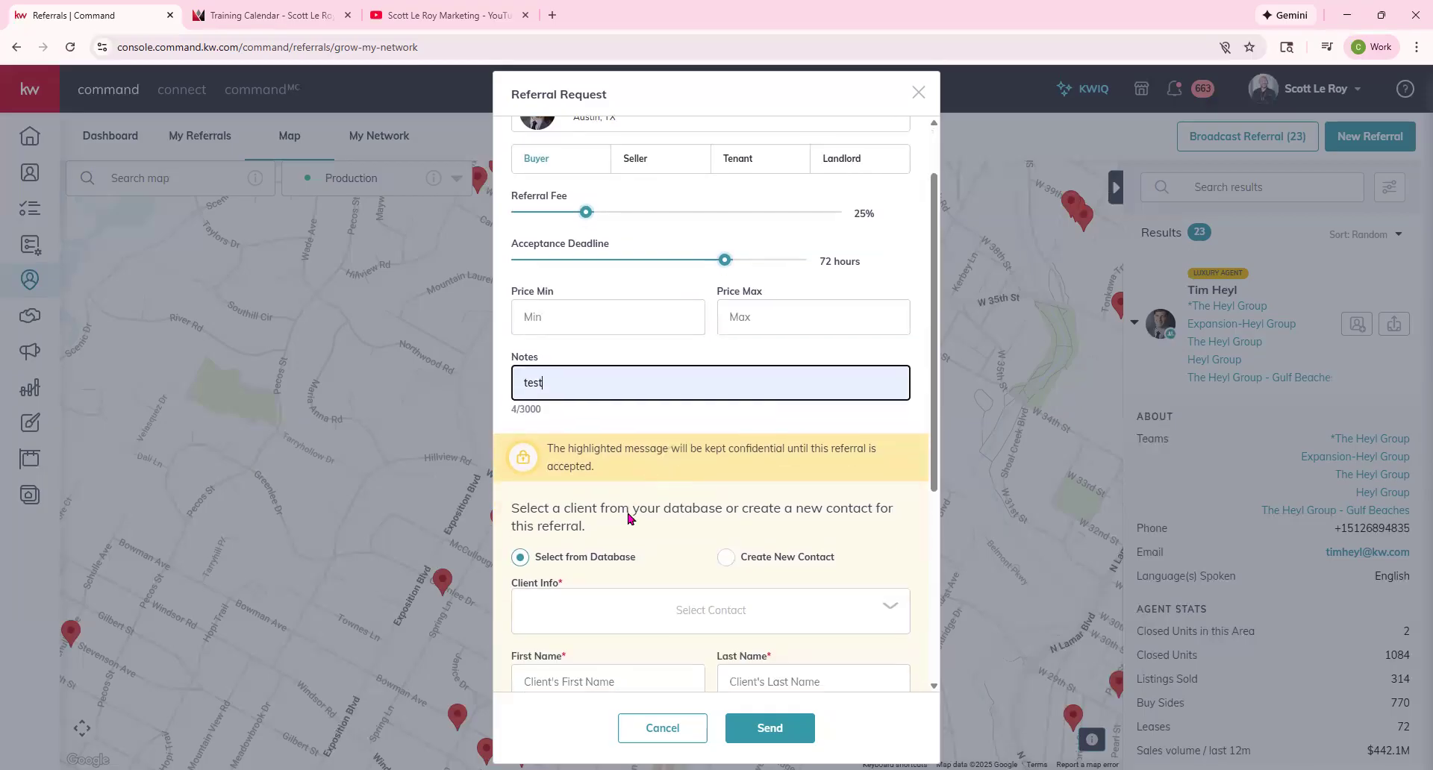
pyautogui.scroll(-2, 628, 517)
# Highlight the confidentiality notice text, then clear the selection.
pyautogui.click(548, 300)
pyautogui.moveTo(548, 301); pyautogui.dragTo(866, 325)
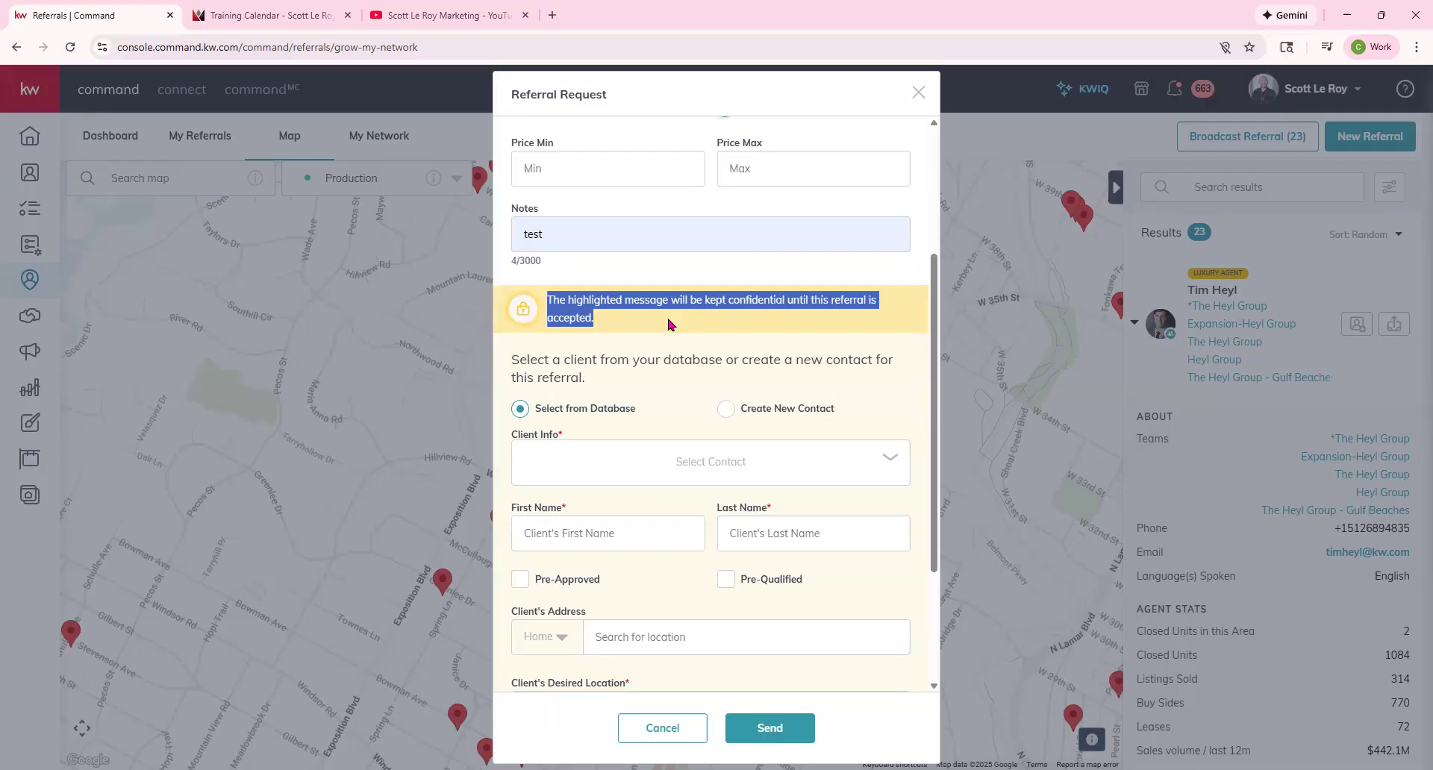
pyautogui.click(688, 281)
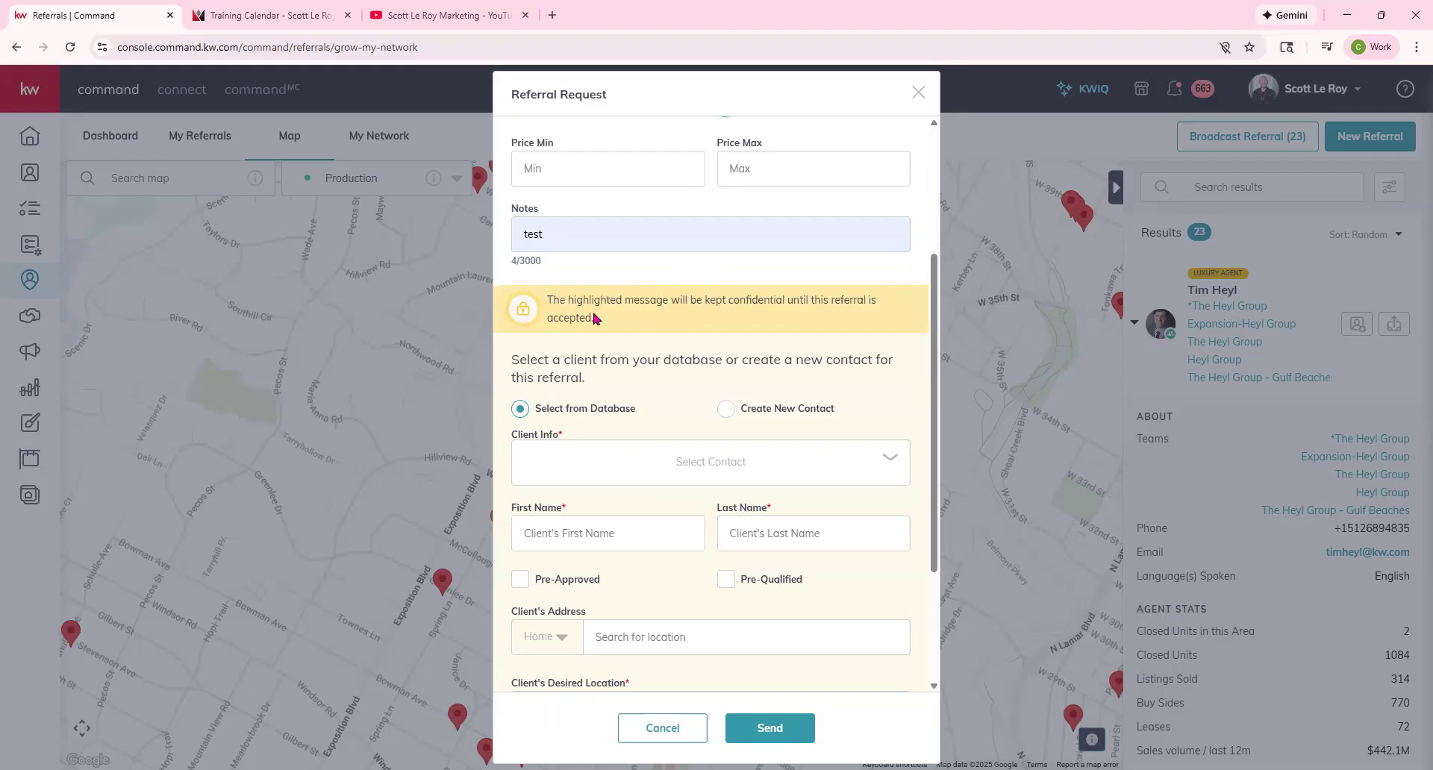
pyautogui.moveTo(547, 300); pyautogui.dragTo(649, 326)
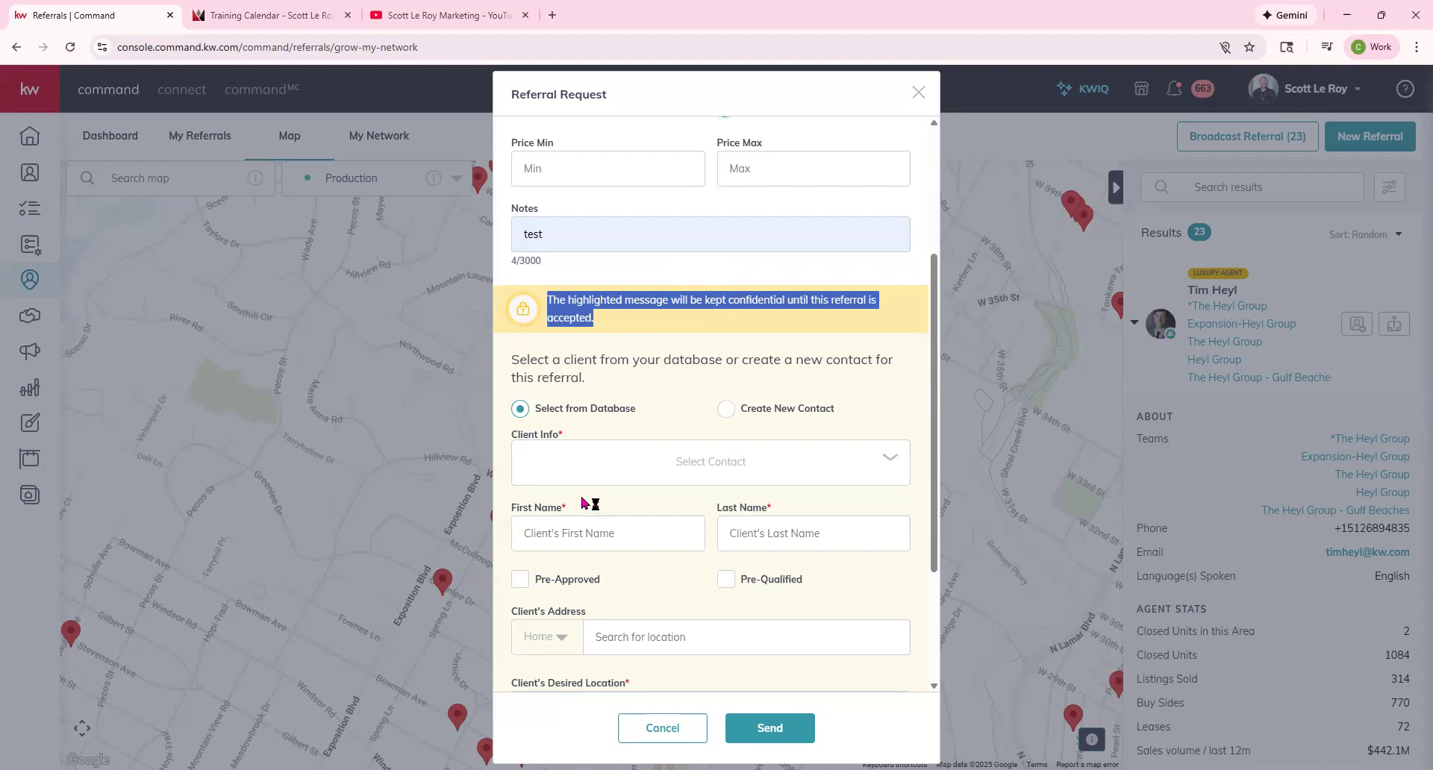
pyautogui.scroll(2, 592, 493)
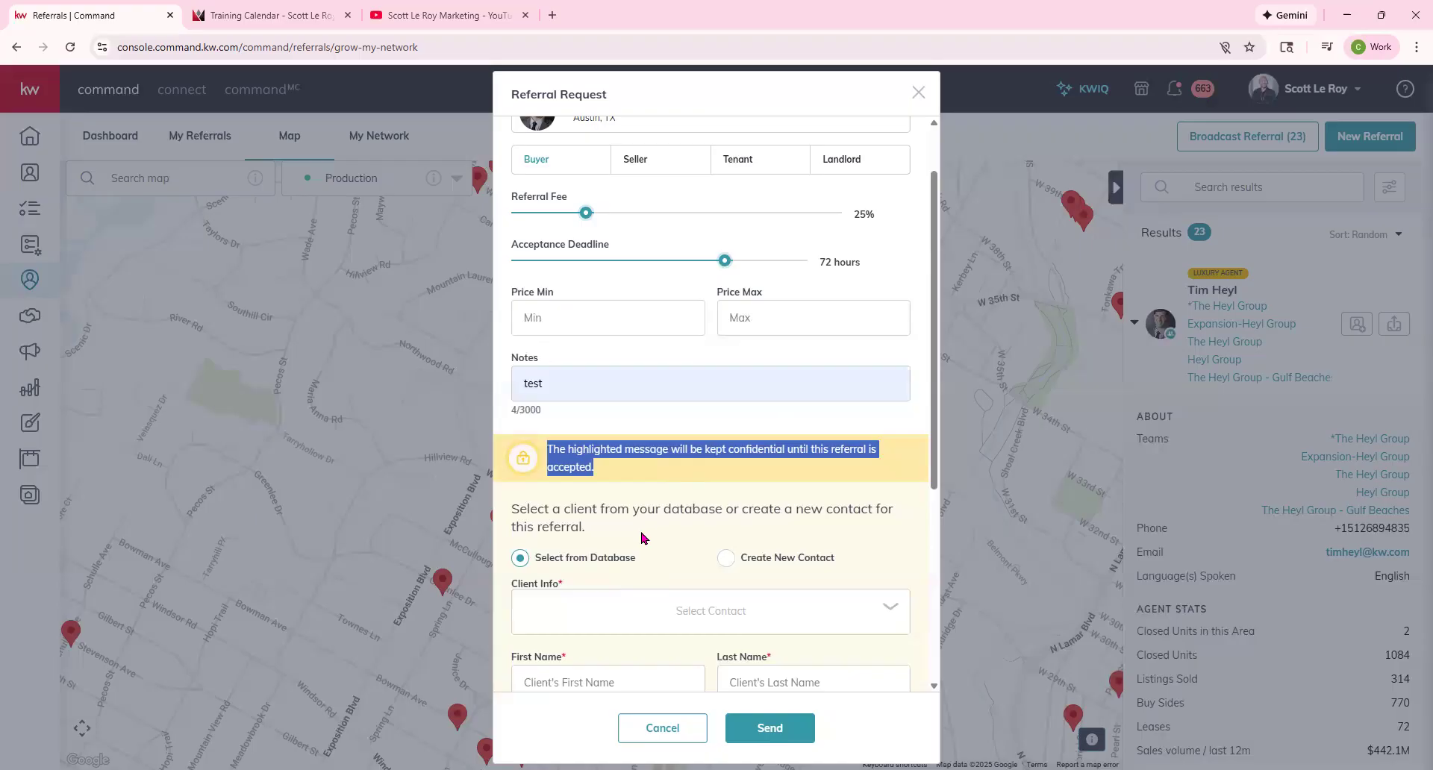
pyautogui.click(635, 565)
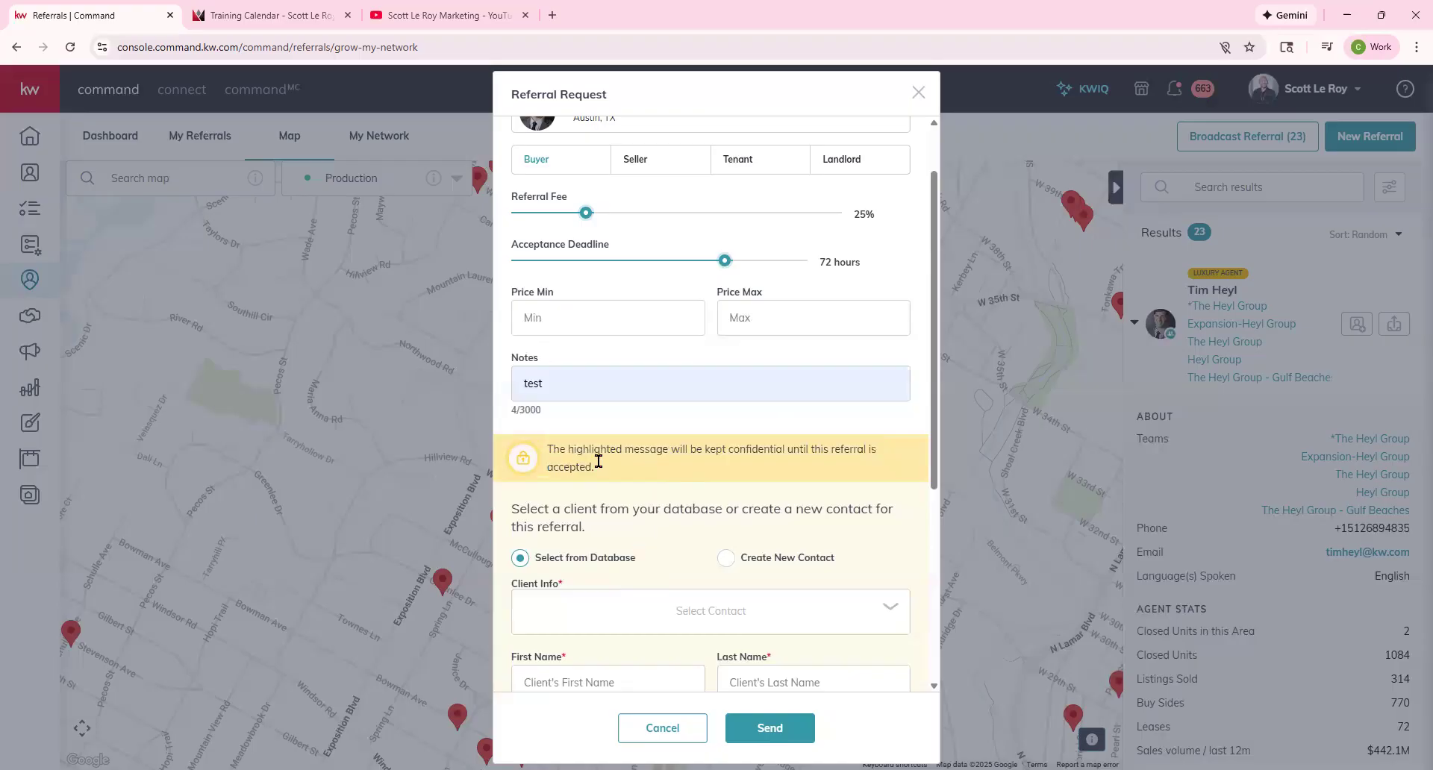
pyautogui.scroll(-1, 569, 600)
pyautogui.scroll(-1, 569, 600)
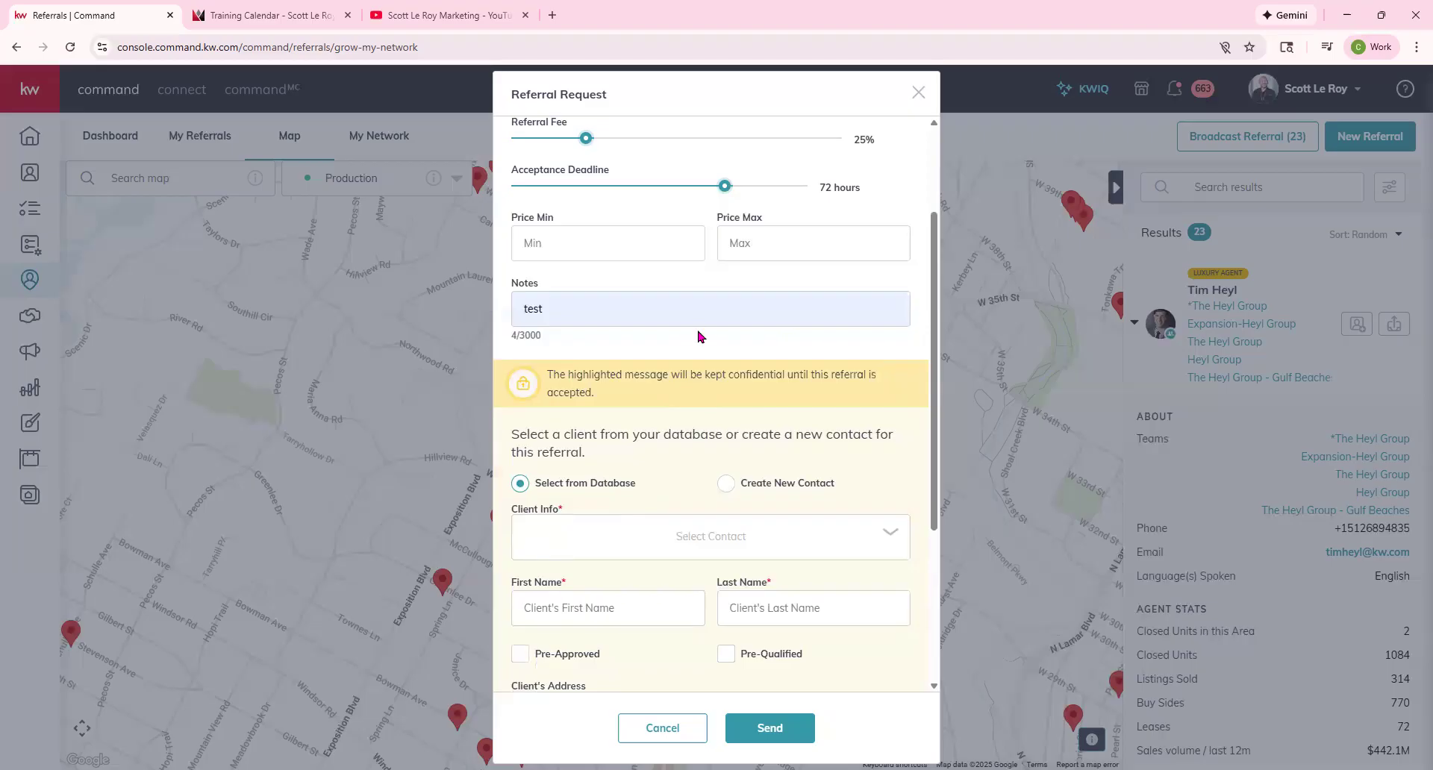
pyautogui.scroll(-1, 665, 403)
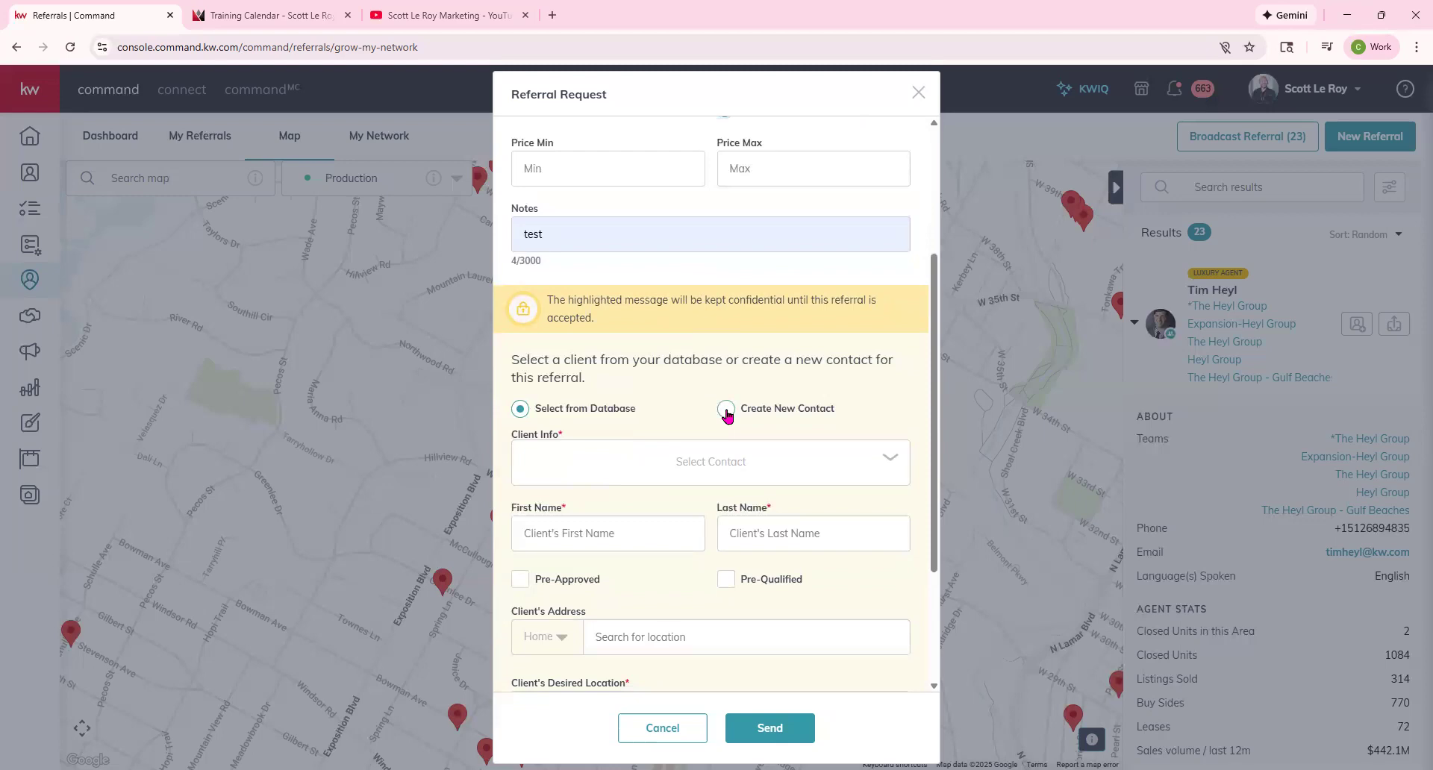
pyautogui.click(709, 466)
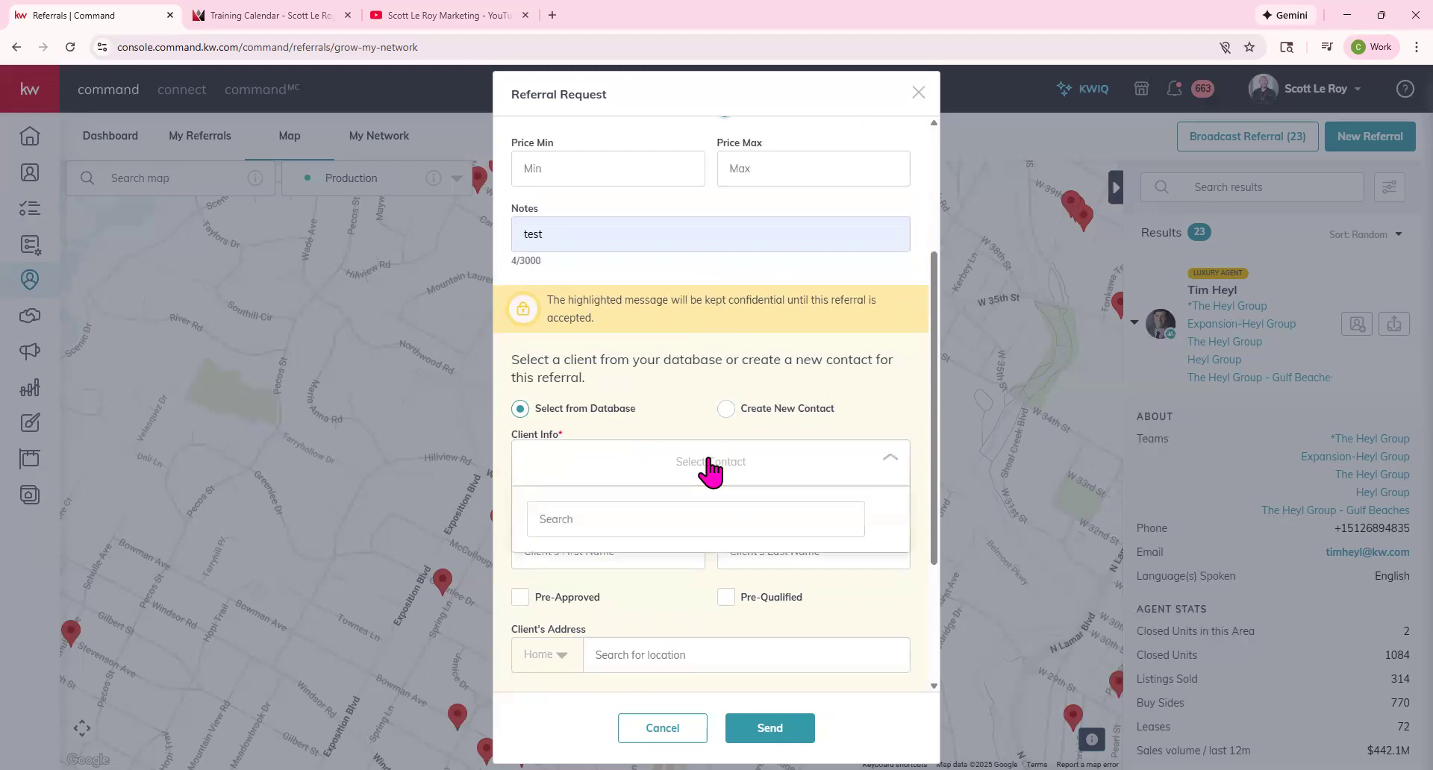
pyautogui.scroll(-3, 710, 468)
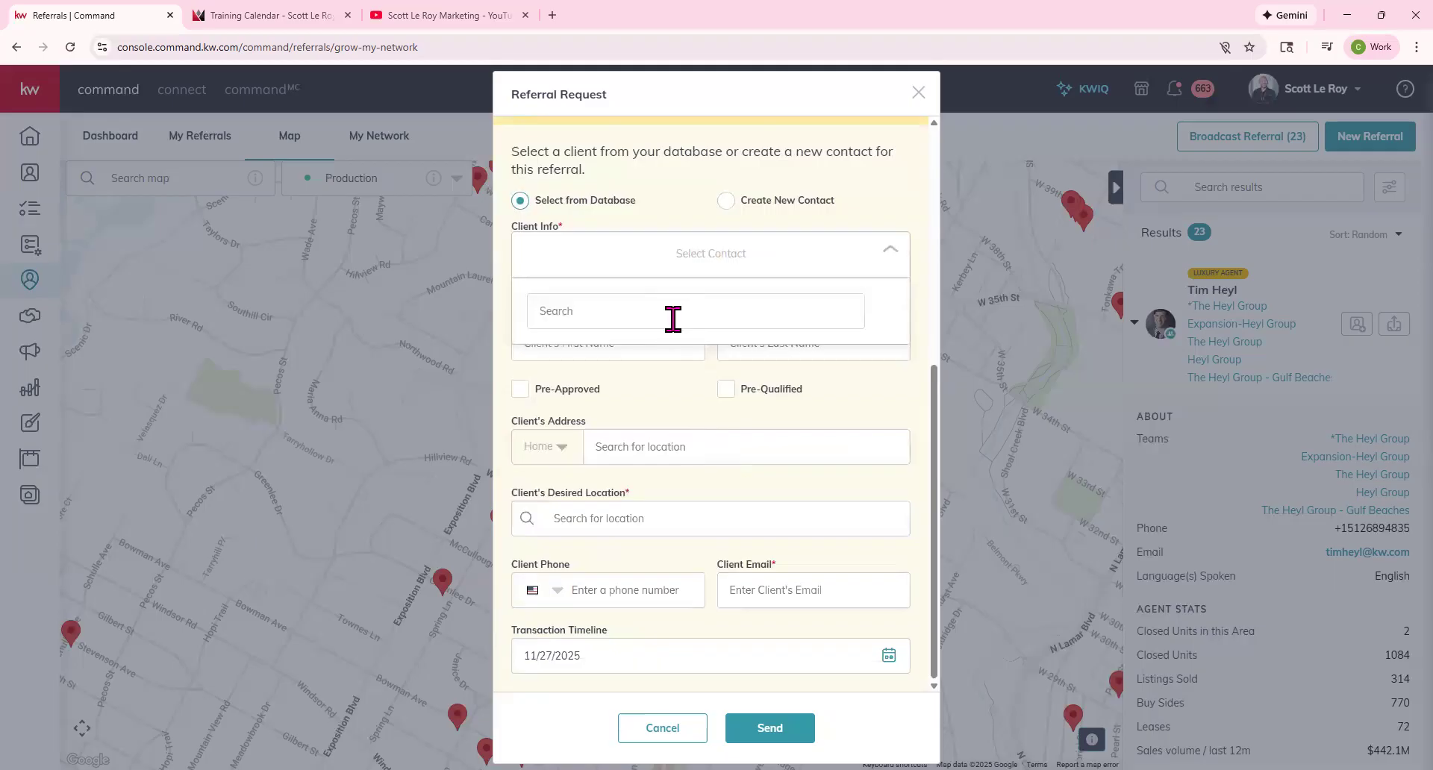
pyautogui.click(673, 319)
pyautogui.write('fake')
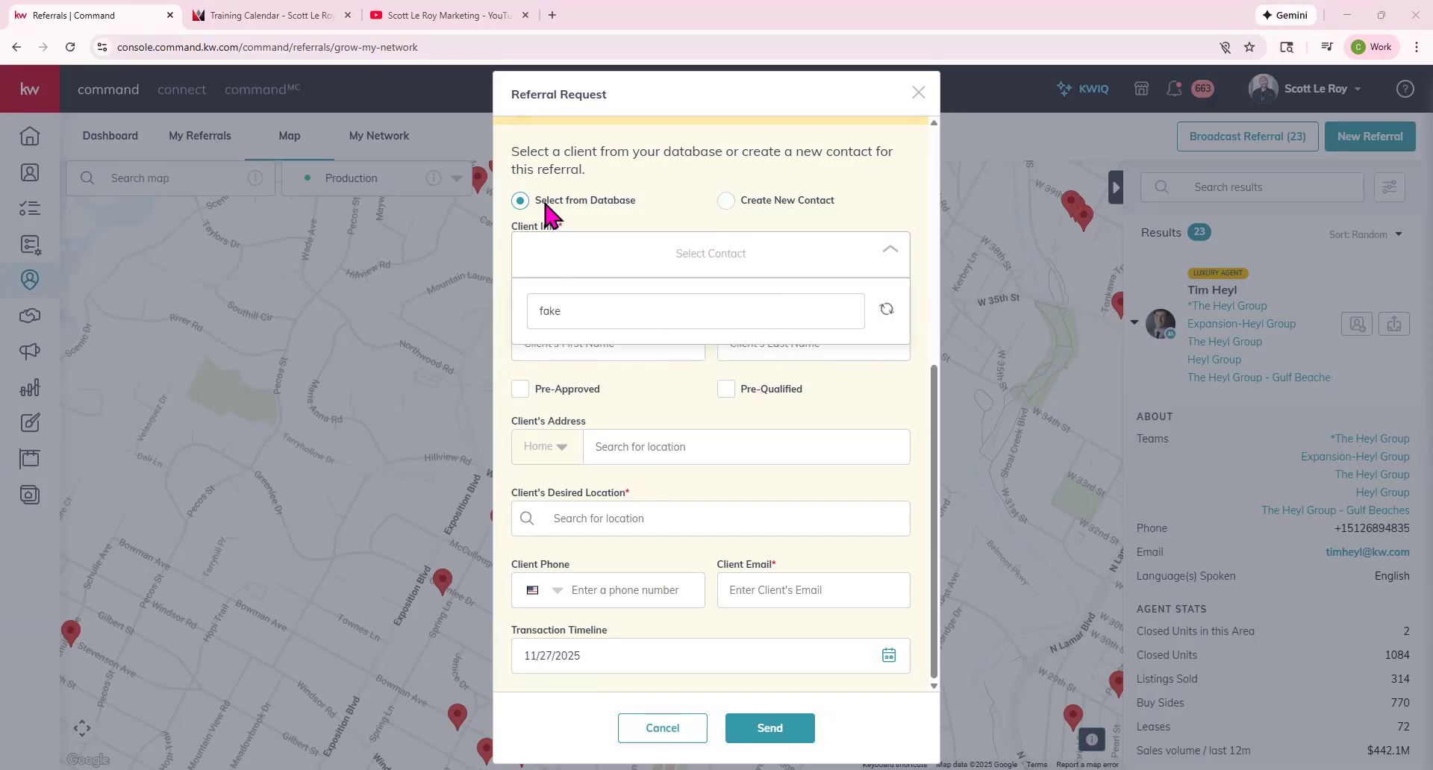
pyautogui.click(889, 252)
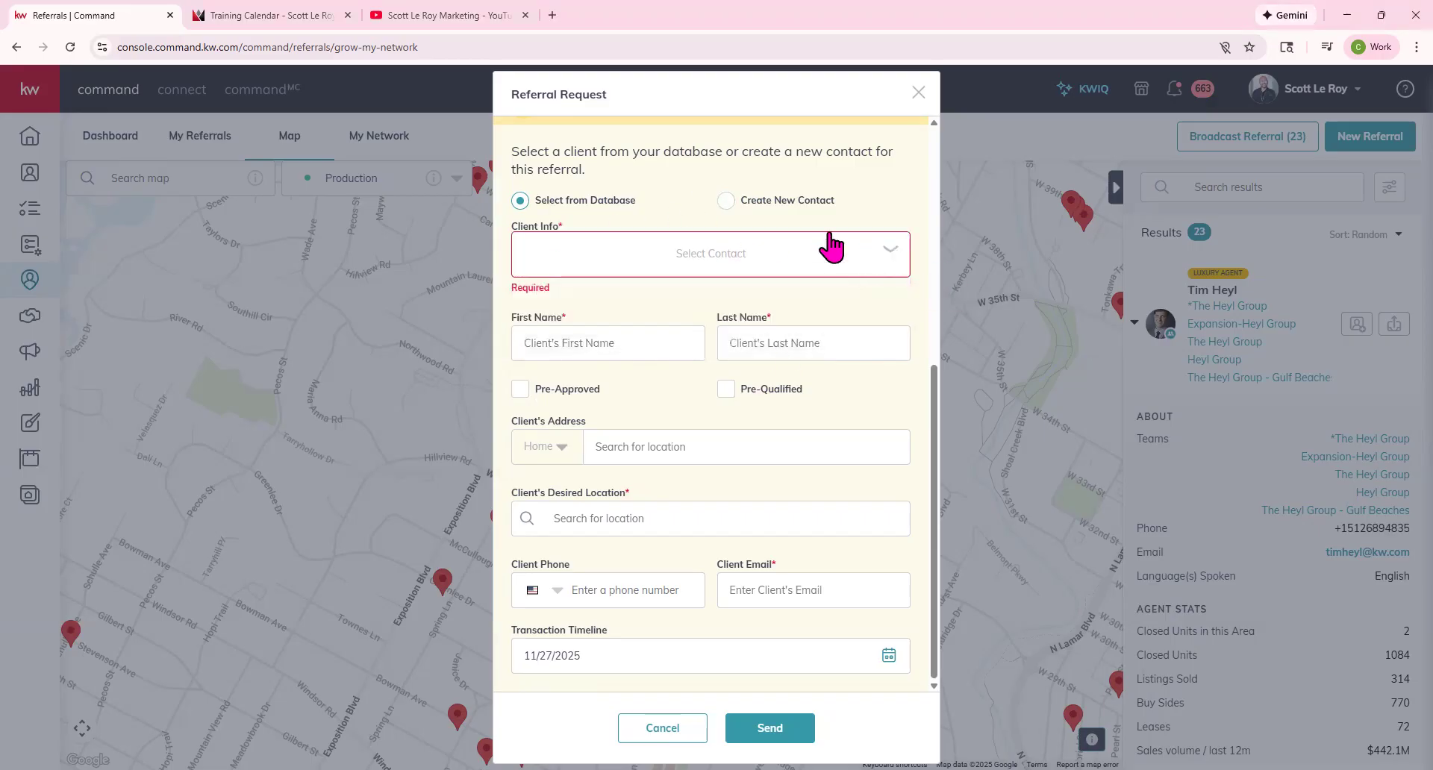
# Switch to Create New Contact and enter the client's first and last name.
pyautogui.click(735, 202)
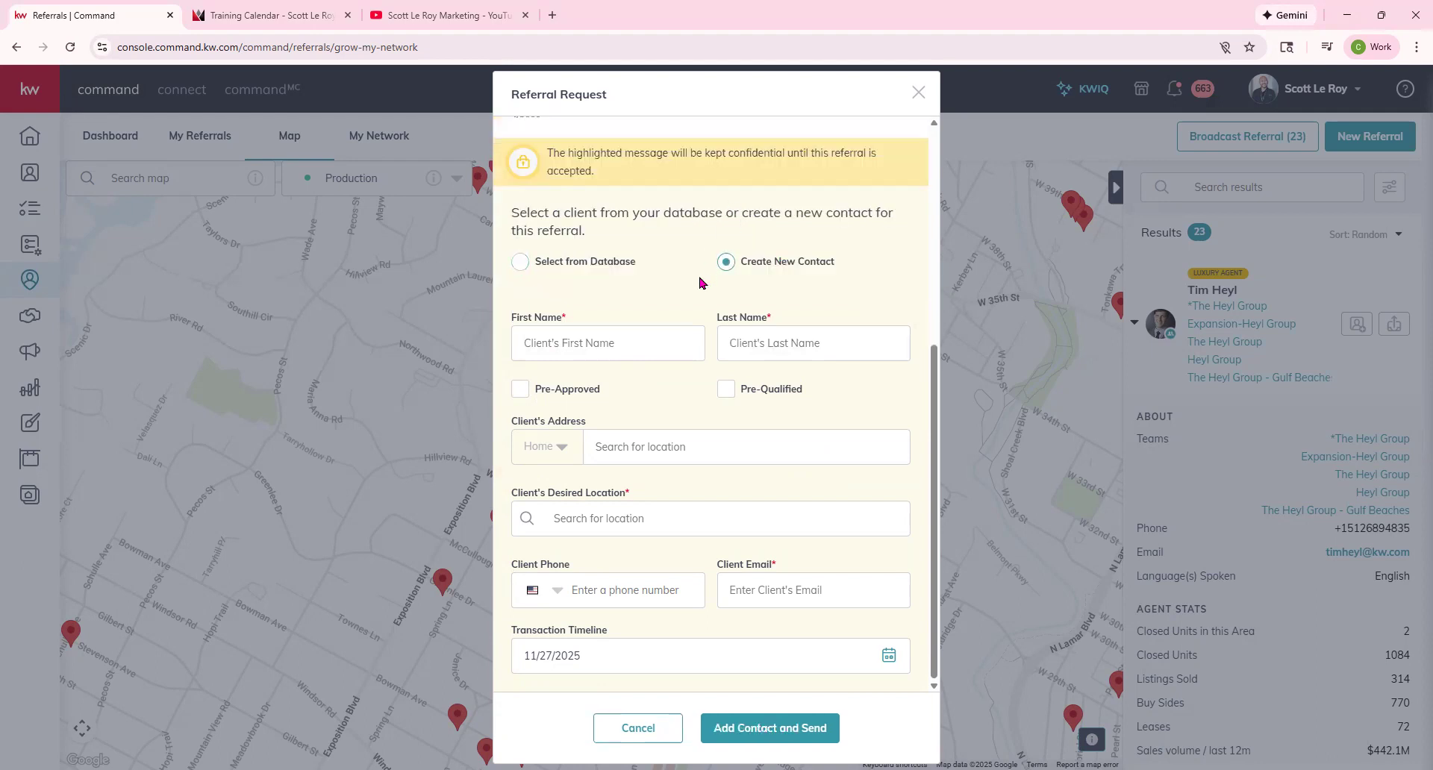
pyautogui.click(608, 342)
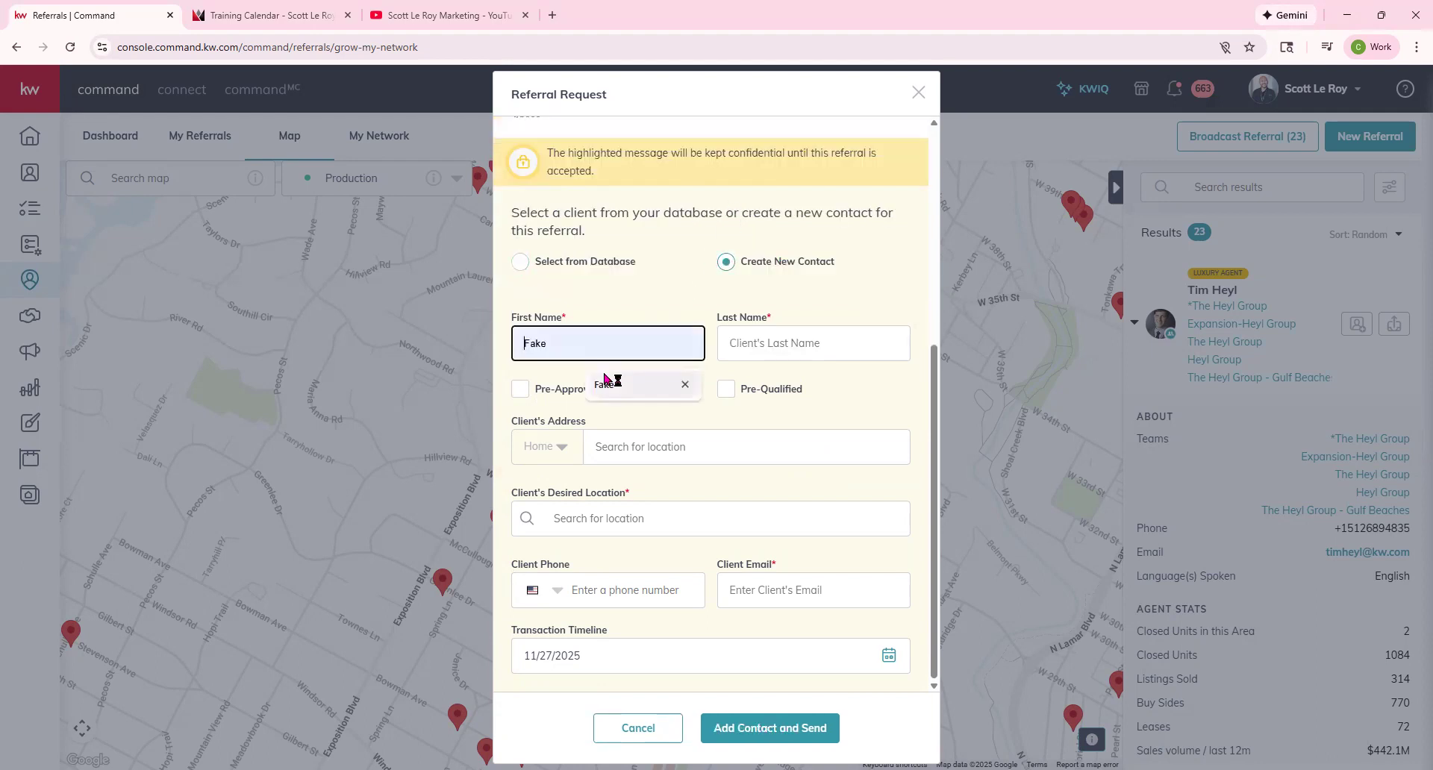
pyautogui.click(790, 342)
pyautogui.write('name')
pyautogui.click(683, 373)
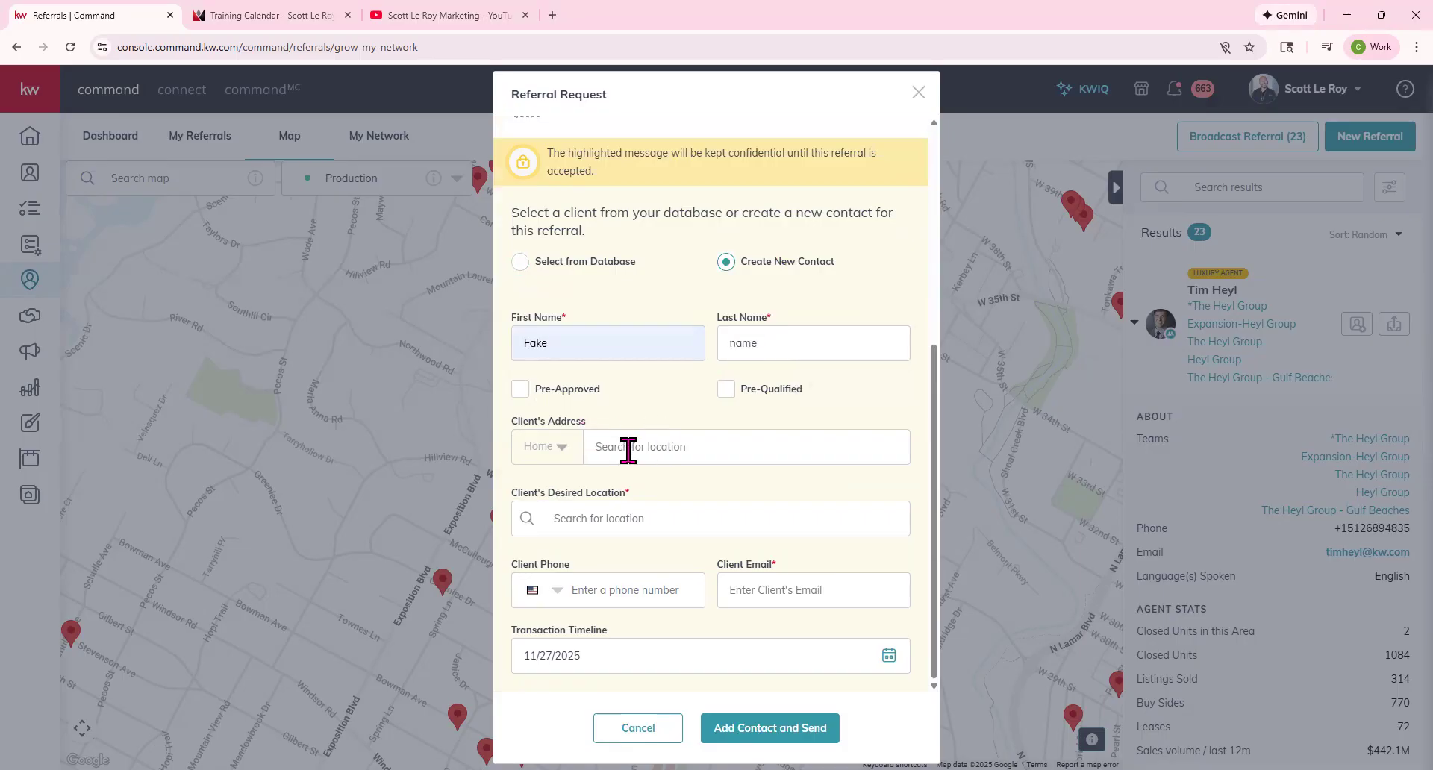
# Set desired location to Austin, TX, USA, fill the client's email, then cancel the request.
pyautogui.click(563, 525)
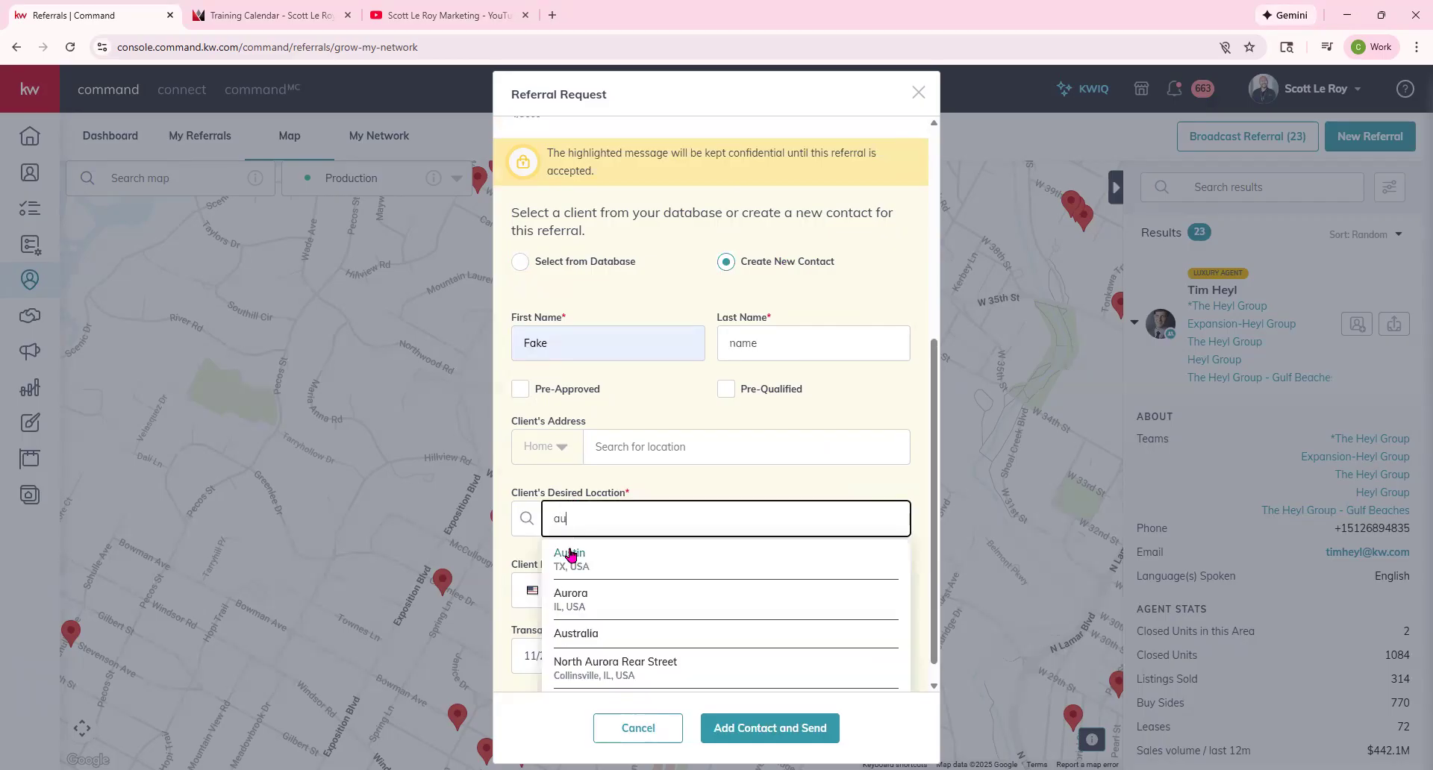
pyautogui.click(570, 553)
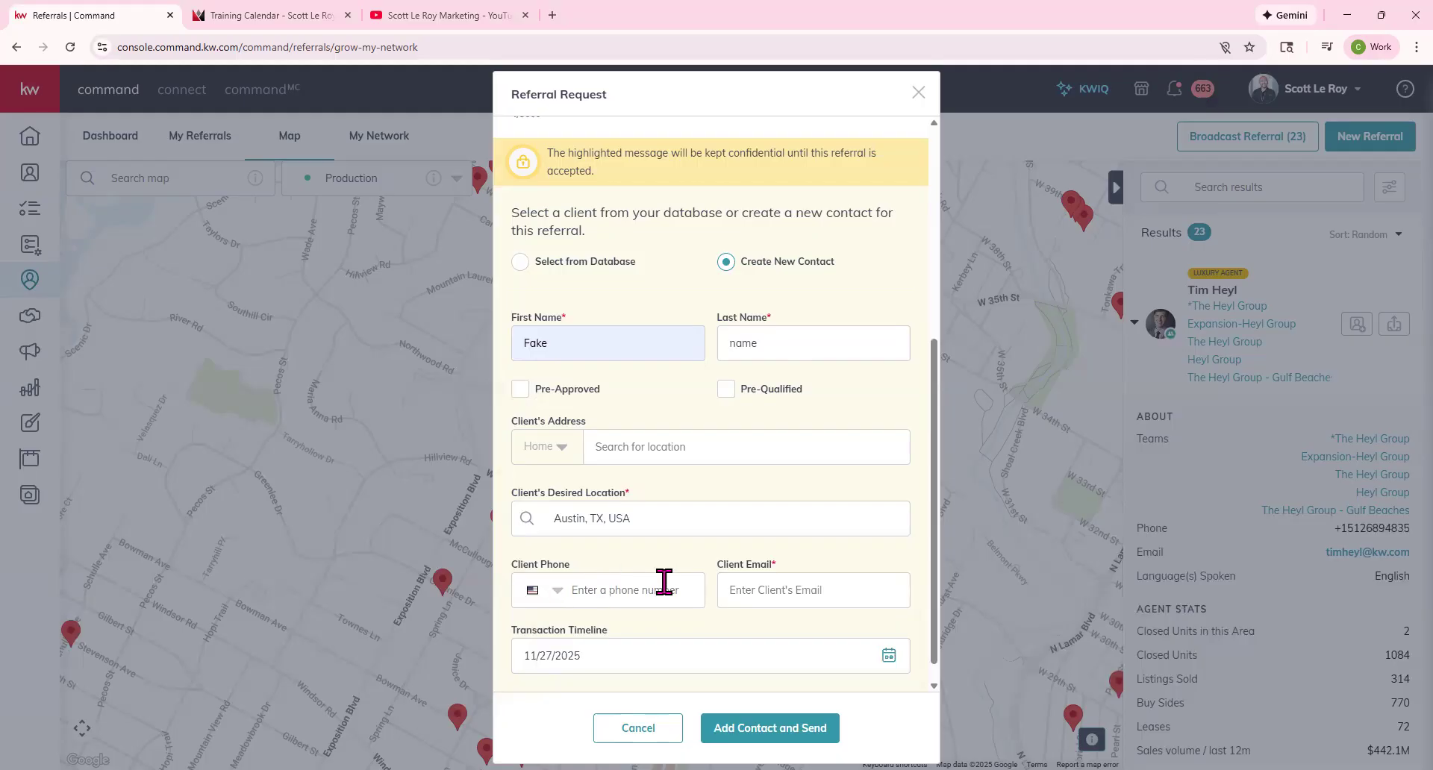
pyautogui.click(793, 592)
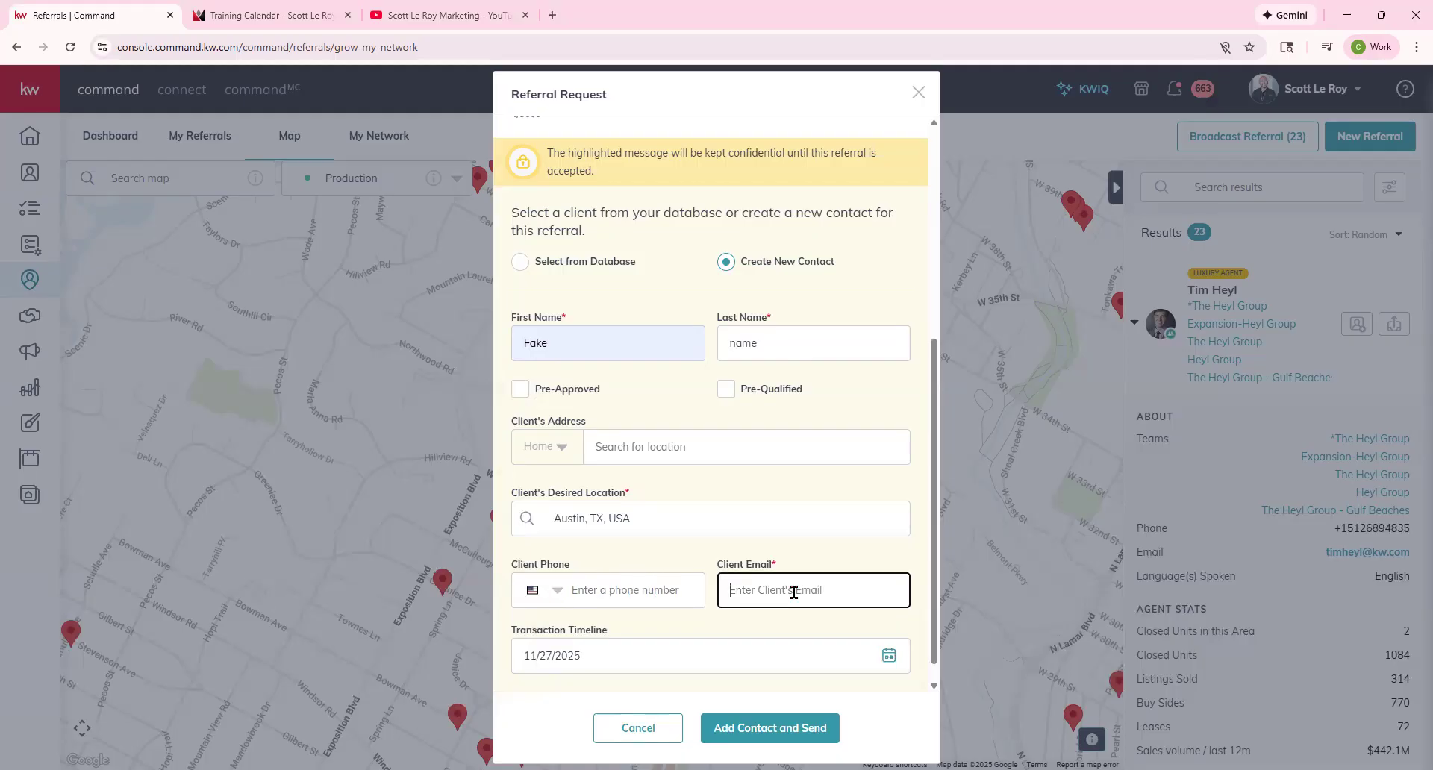
pyautogui.click(815, 625)
pyautogui.scroll(-1, 812, 621)
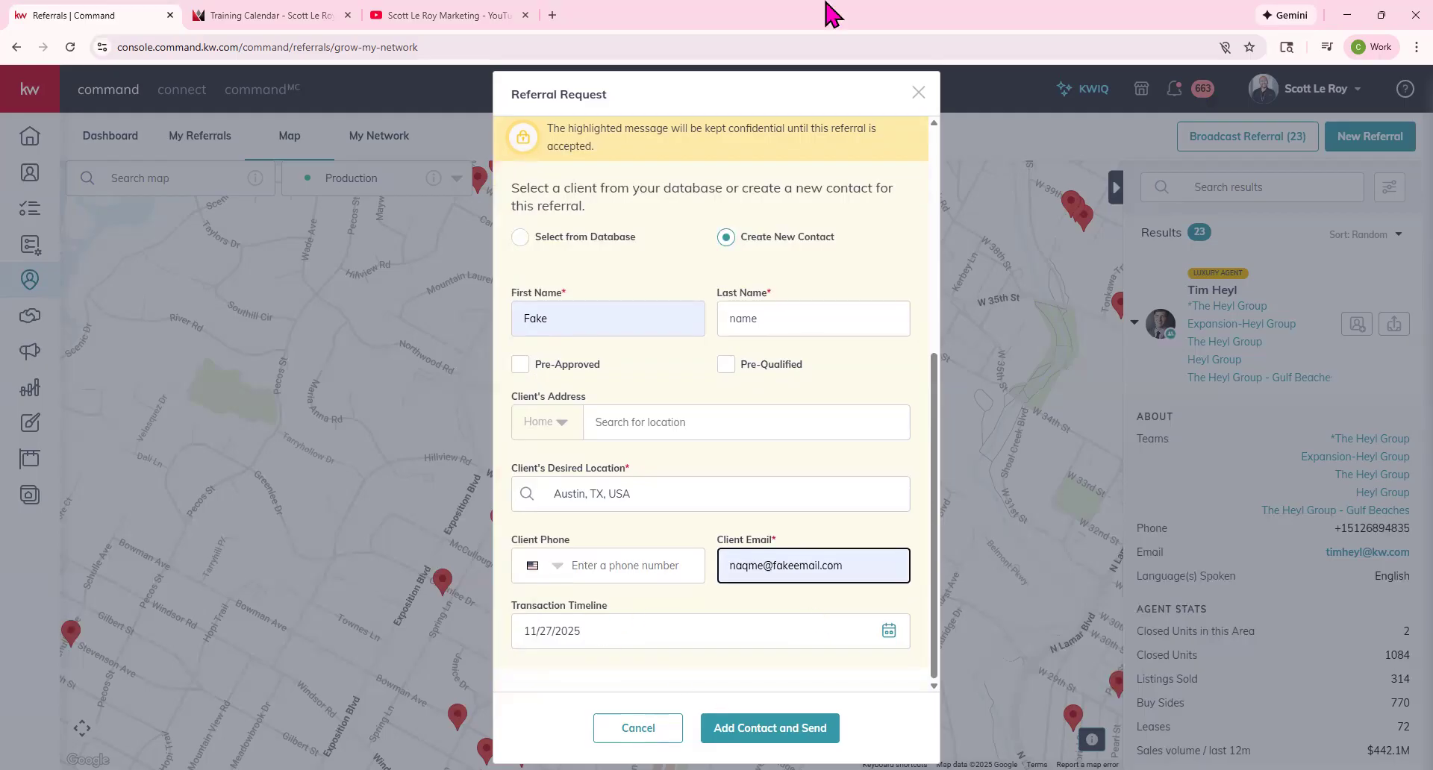
pyautogui.click(717, 769)
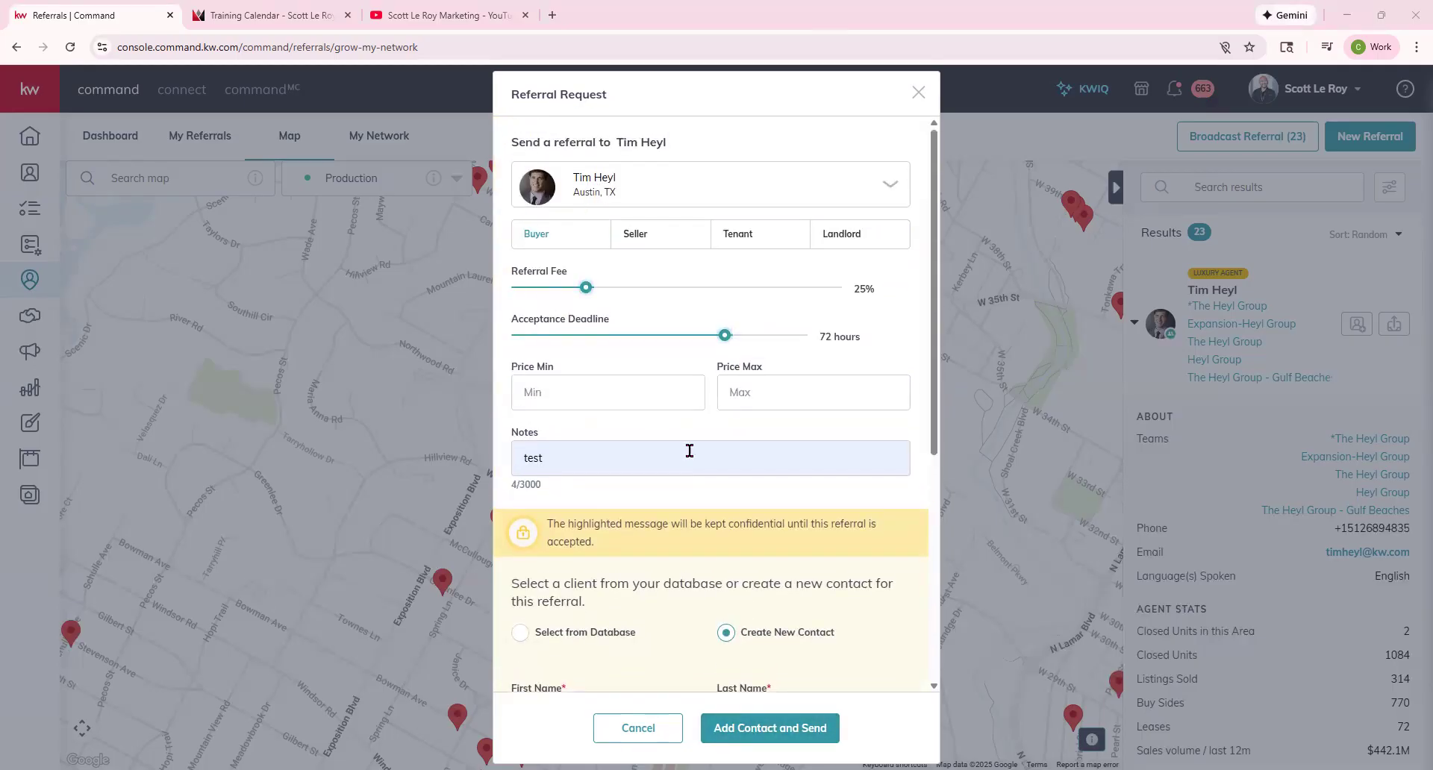
pyautogui.click(649, 731)
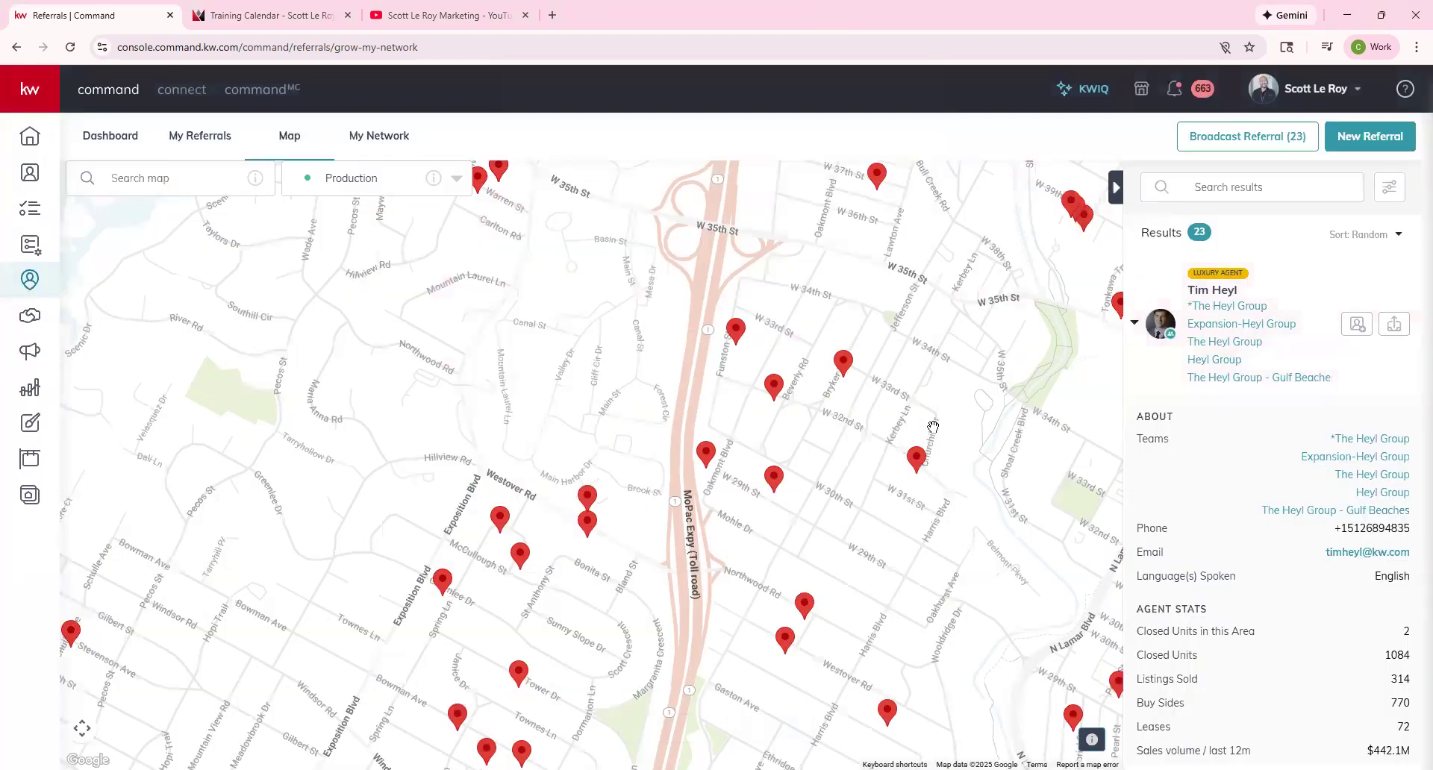
# Zoom out and back in around W 35th St and MoPac Expy until 22 agents are listed.
pyautogui.scroll(2, 446, 414)
pyautogui.scroll(-1, 447, 413)
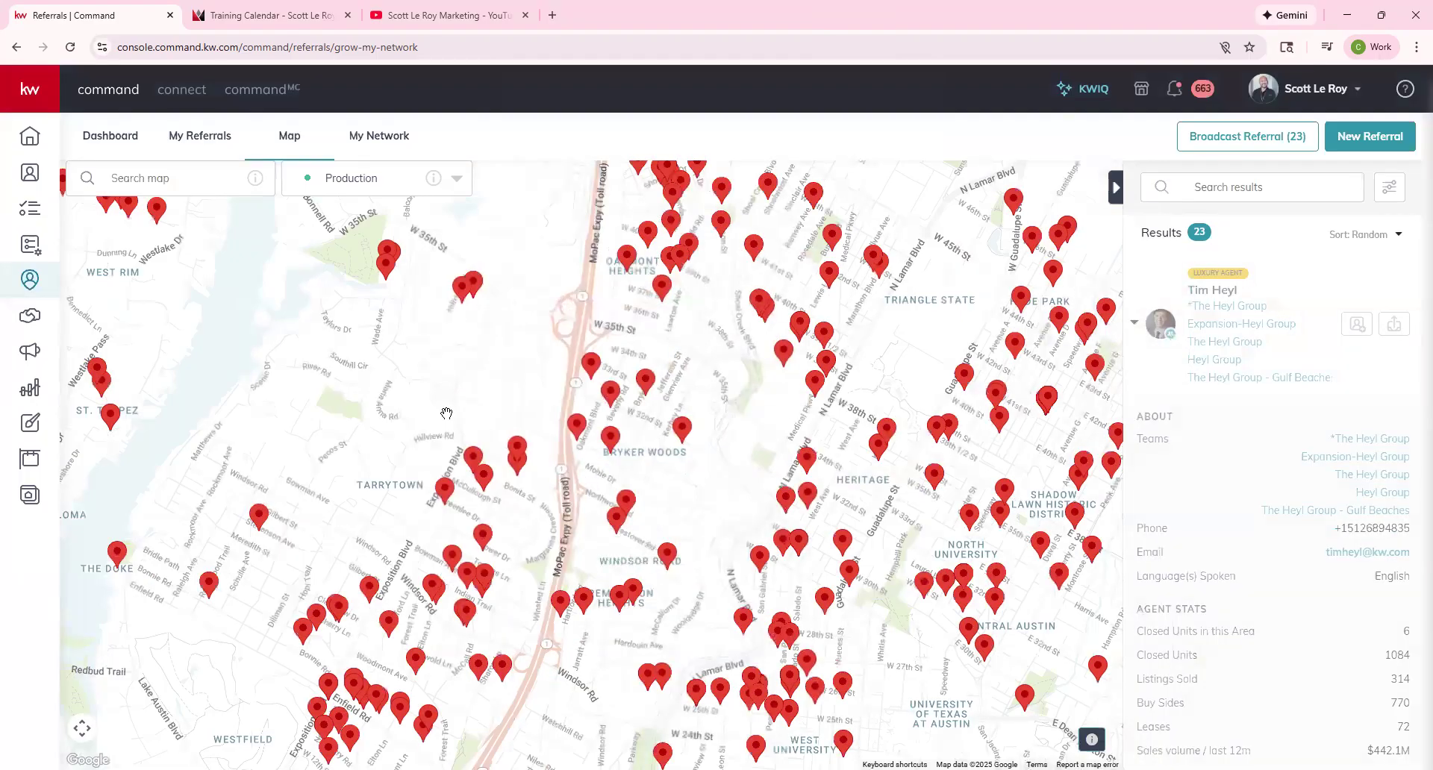
pyautogui.scroll(3, 446, 413)
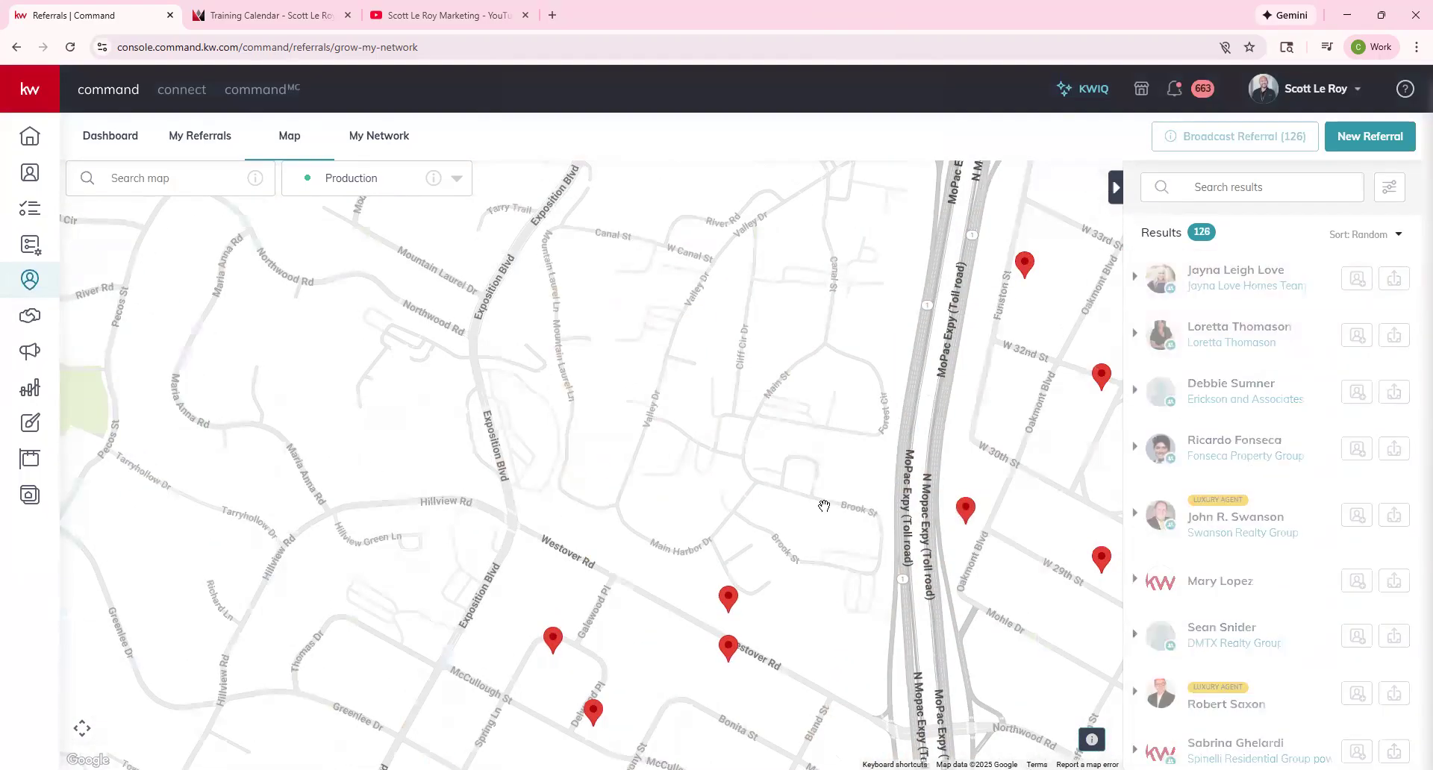
pyautogui.scroll(-1, 812, 425)
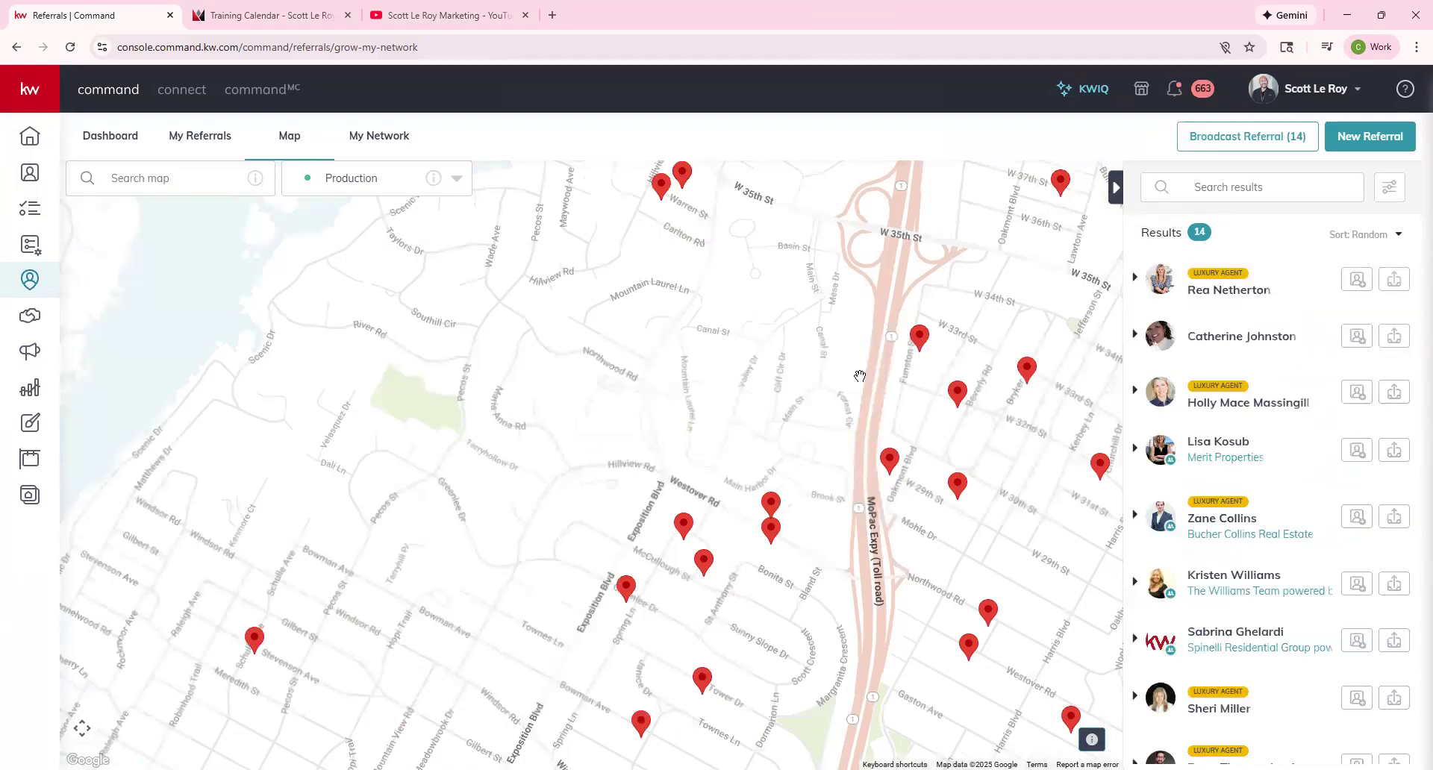
pyautogui.scroll(-3, 860, 376)
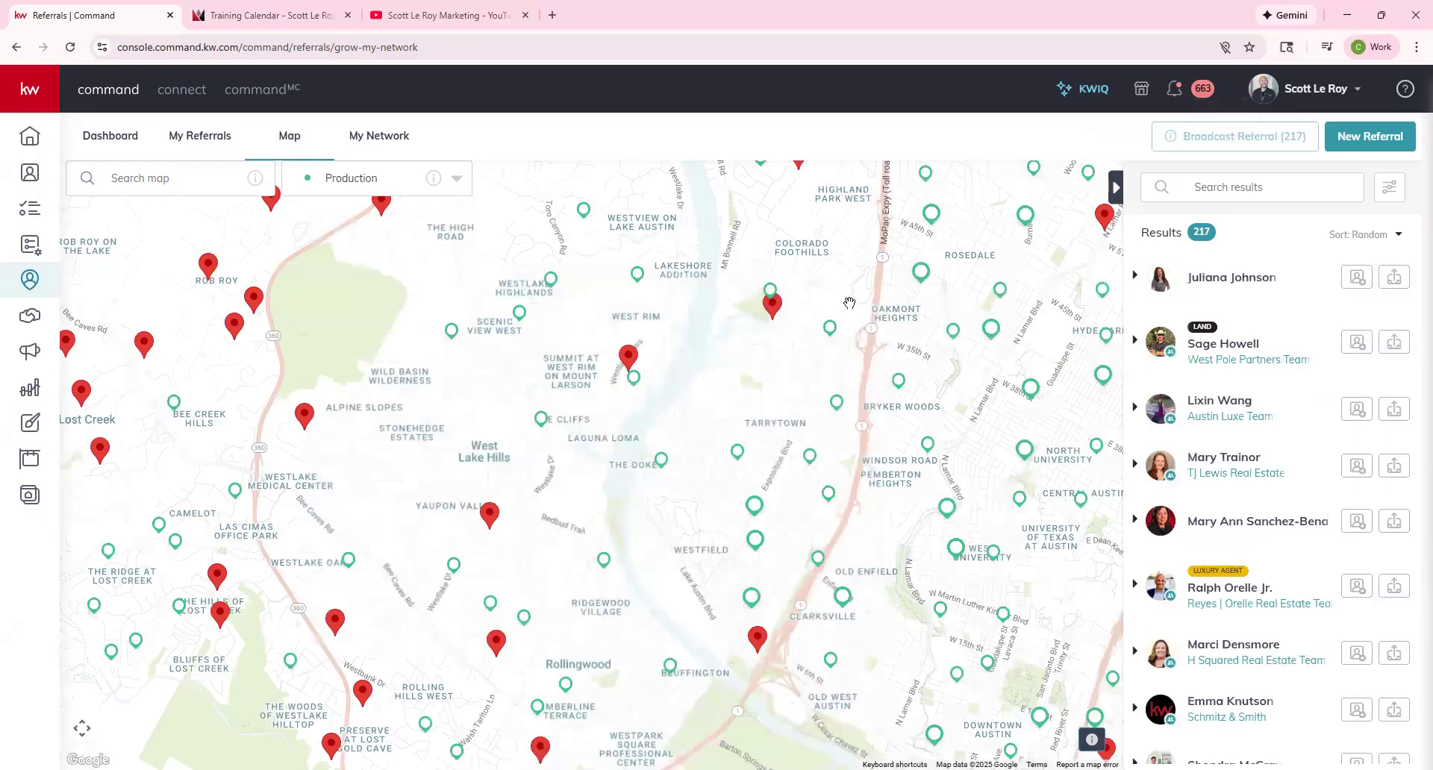
pyautogui.scroll(1, 849, 303)
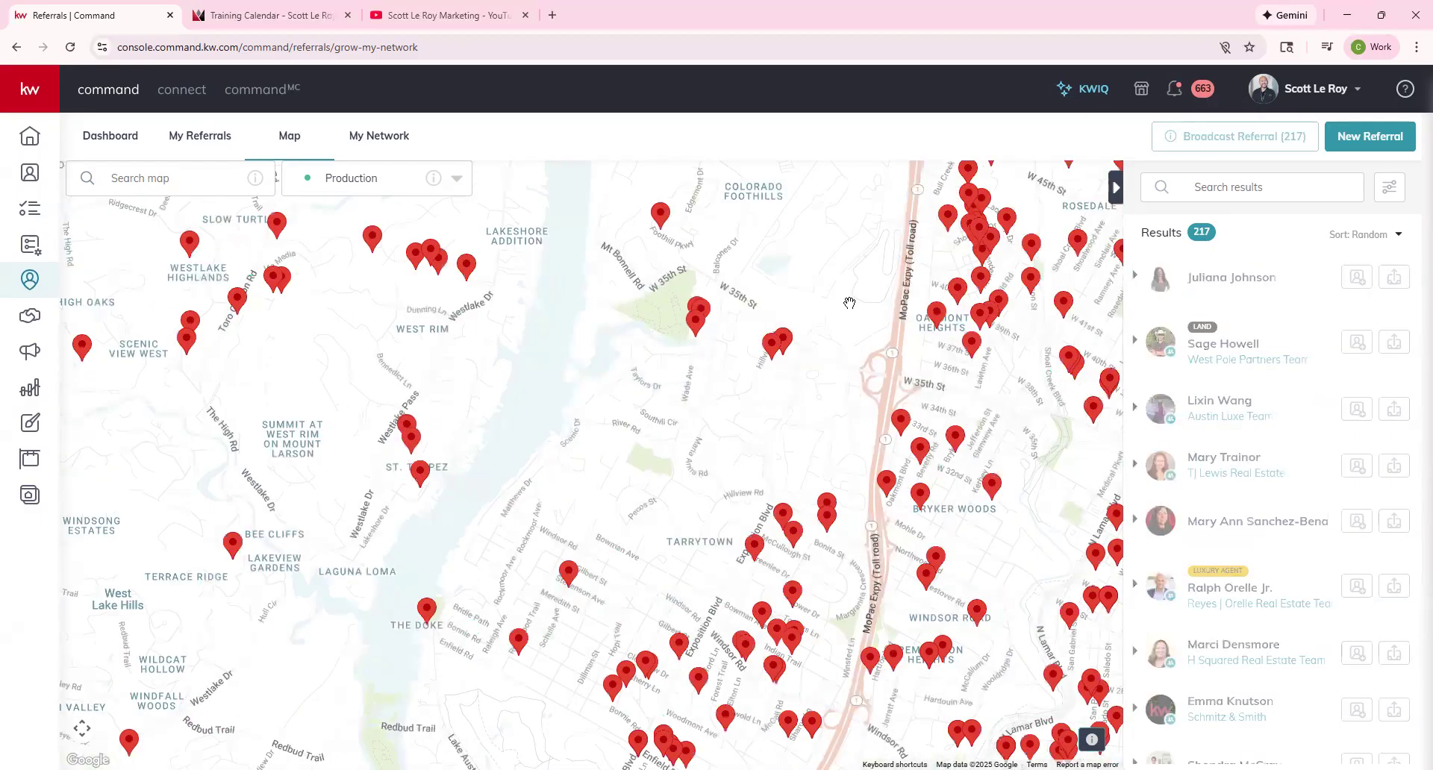
pyautogui.scroll(1, 849, 303)
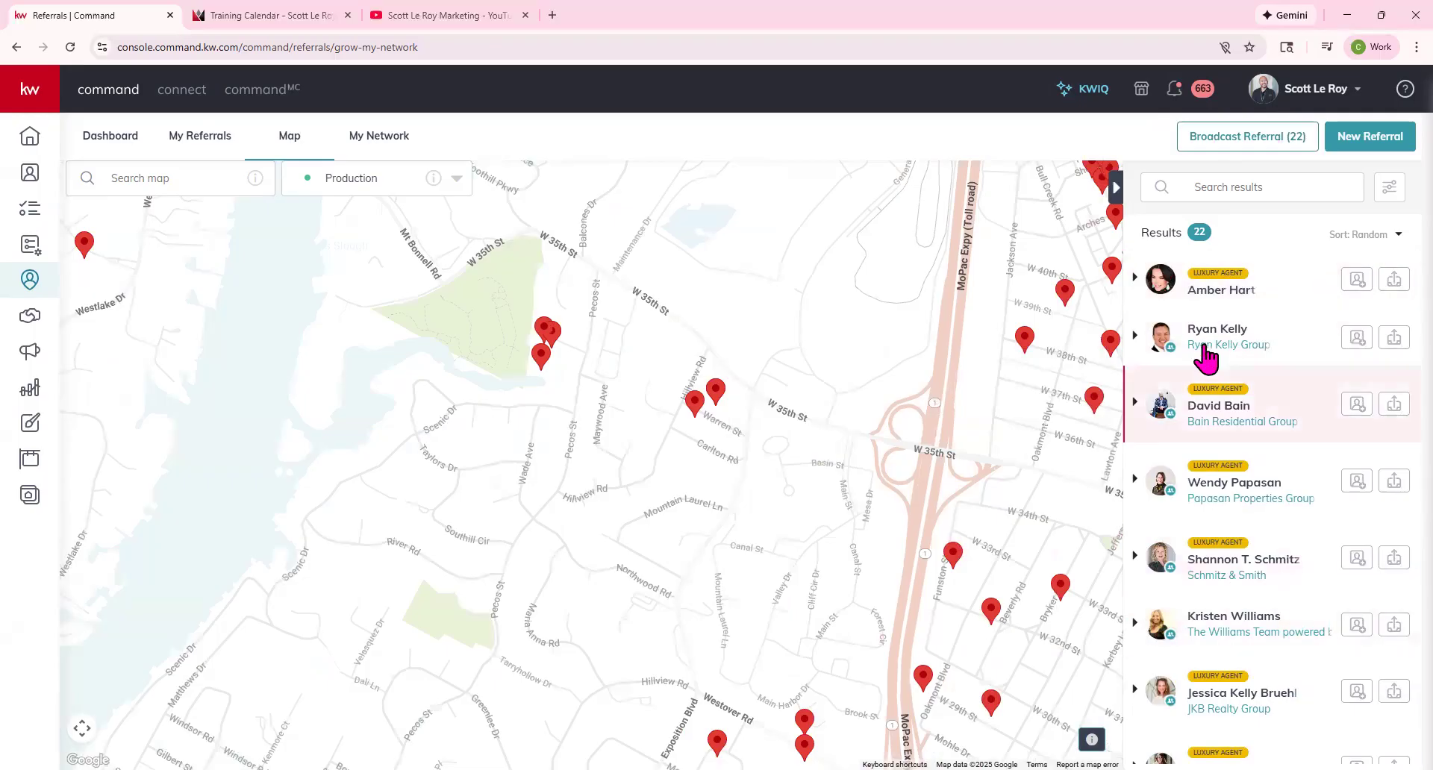
# Open the Send Broadcast form for 29 agents, toggle Show My Identity on and off, and close it unsent.
pyautogui.click(1254, 137)
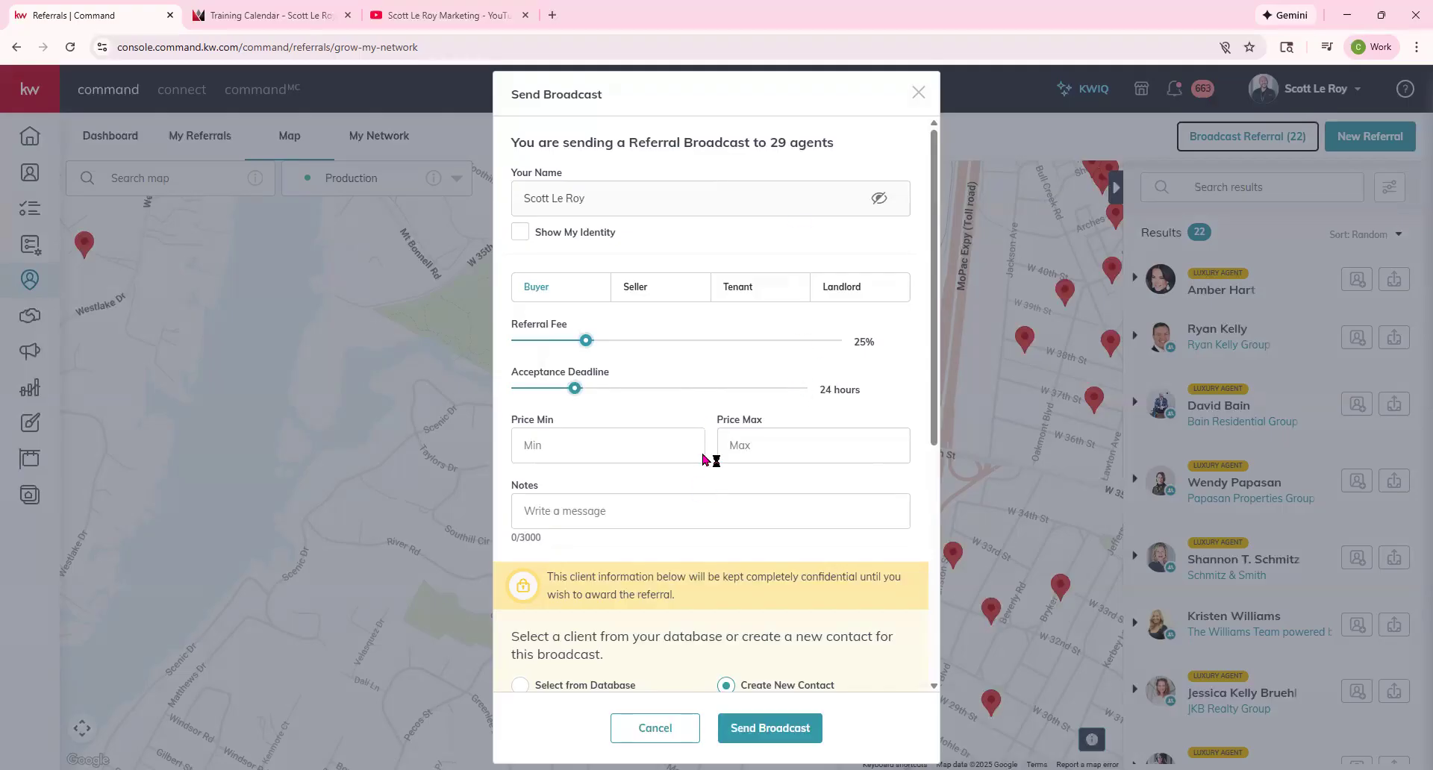
pyautogui.scroll(-3, 709, 298)
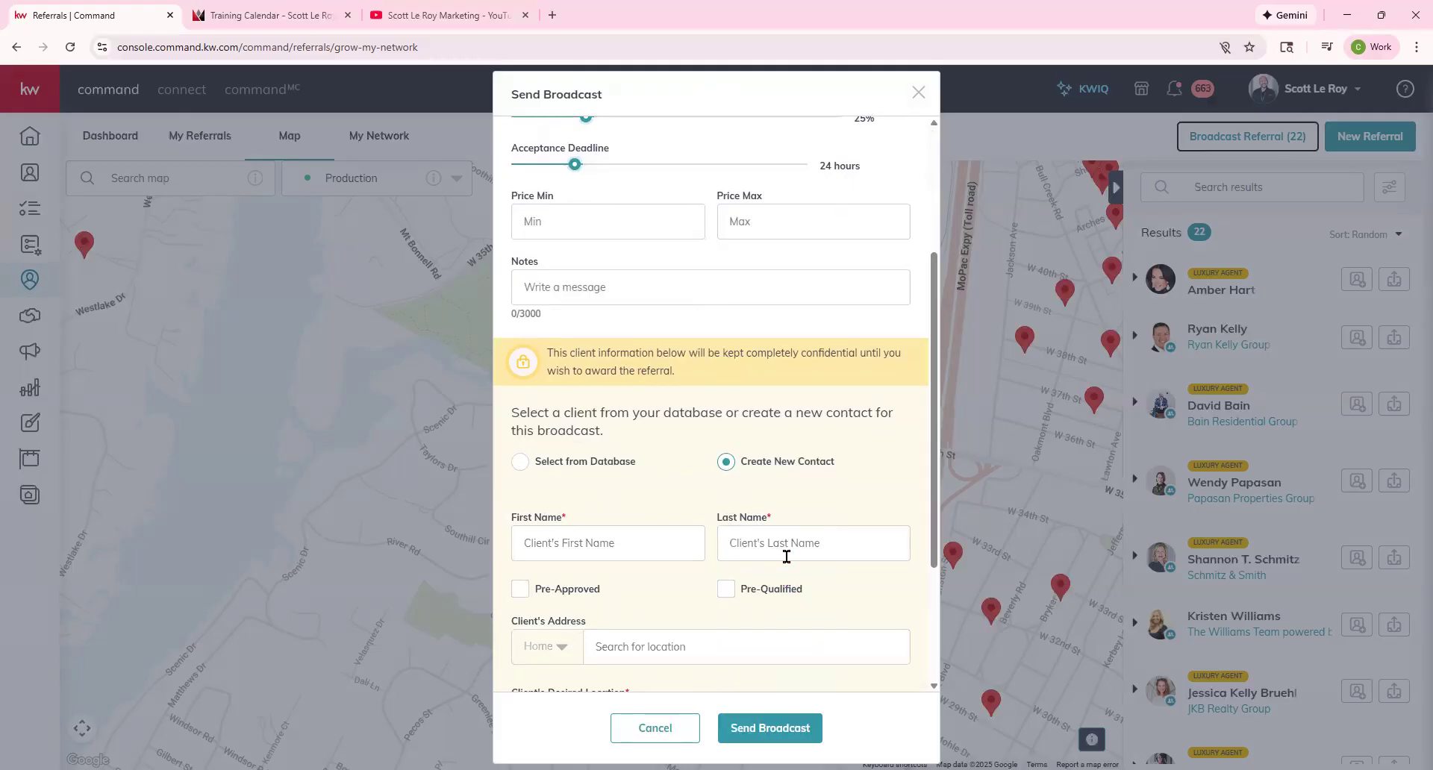
pyautogui.scroll(-2, 787, 557)
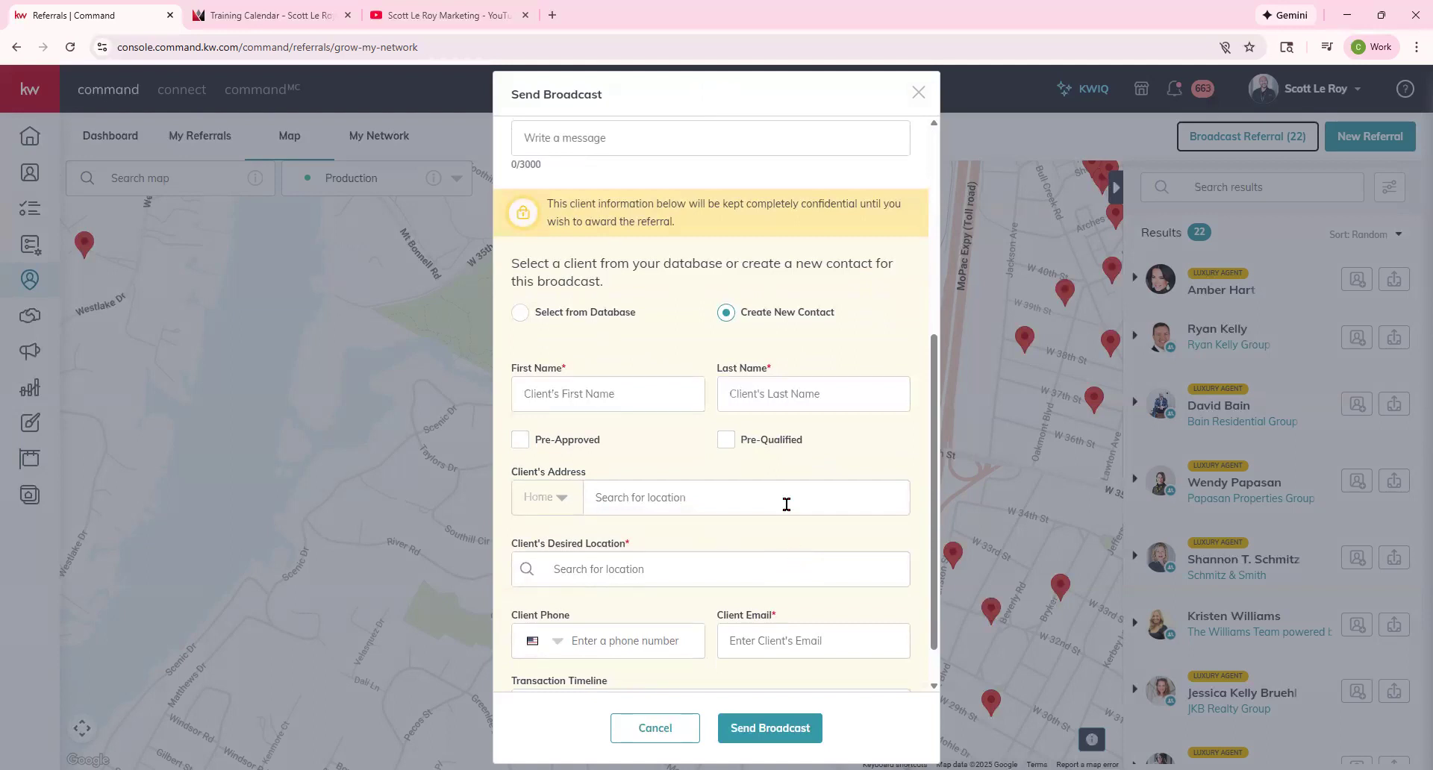
pyautogui.scroll(4, 715, 536)
pyautogui.scroll(1, 714, 536)
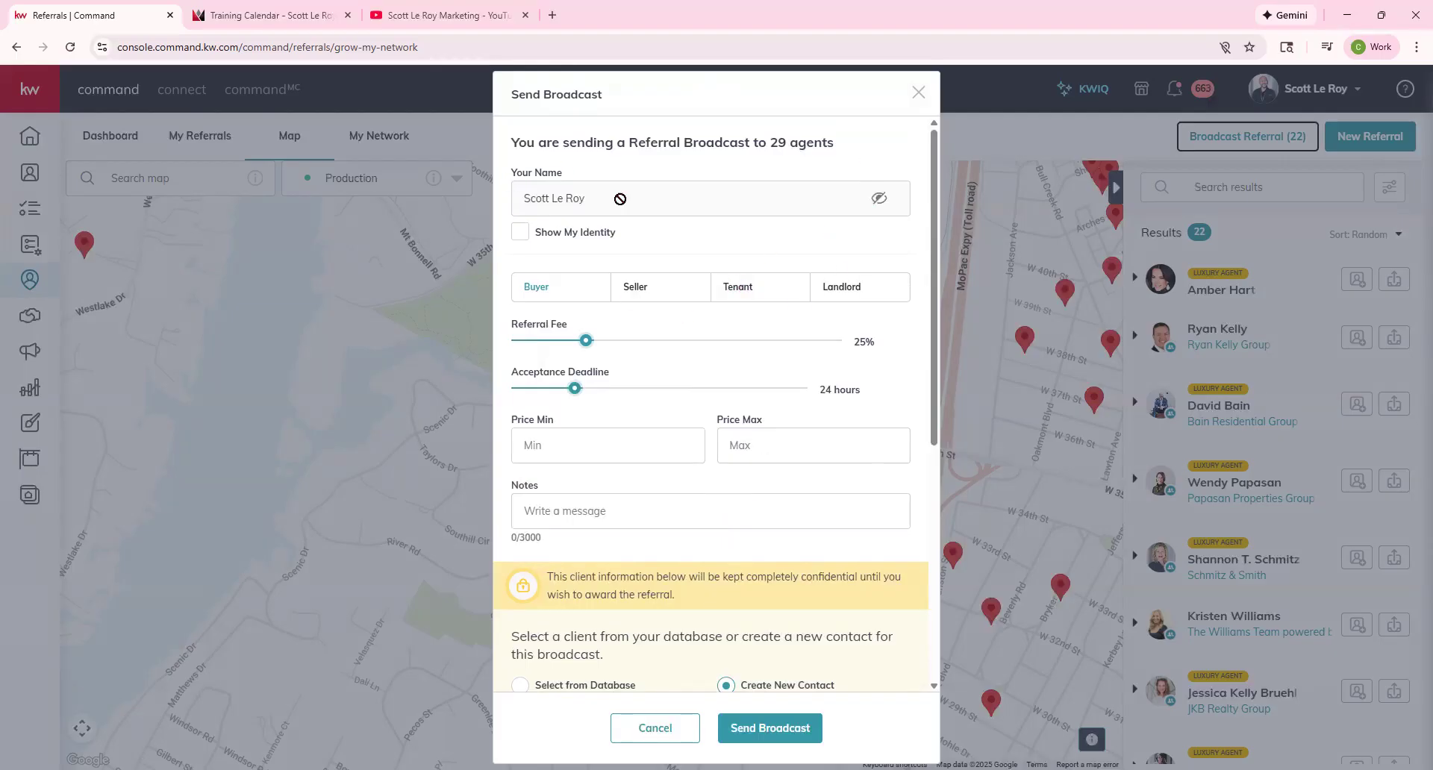
pyautogui.click(551, 235)
pyautogui.click(550, 234)
pyautogui.click(919, 91)
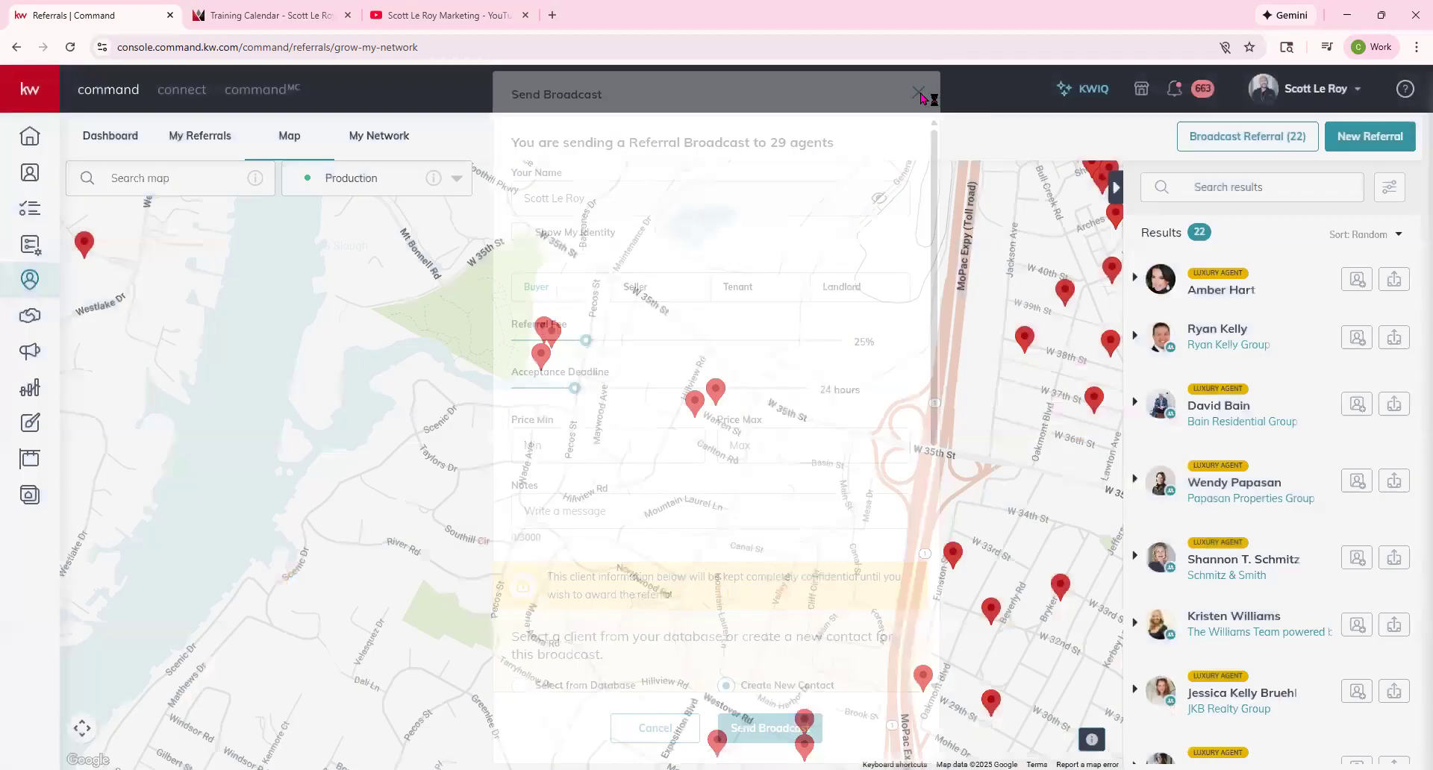
# Set the map layer to Market Centers and the search type to Associates, listing 101 agents.
pyautogui.scroll(-4, 572, 475)
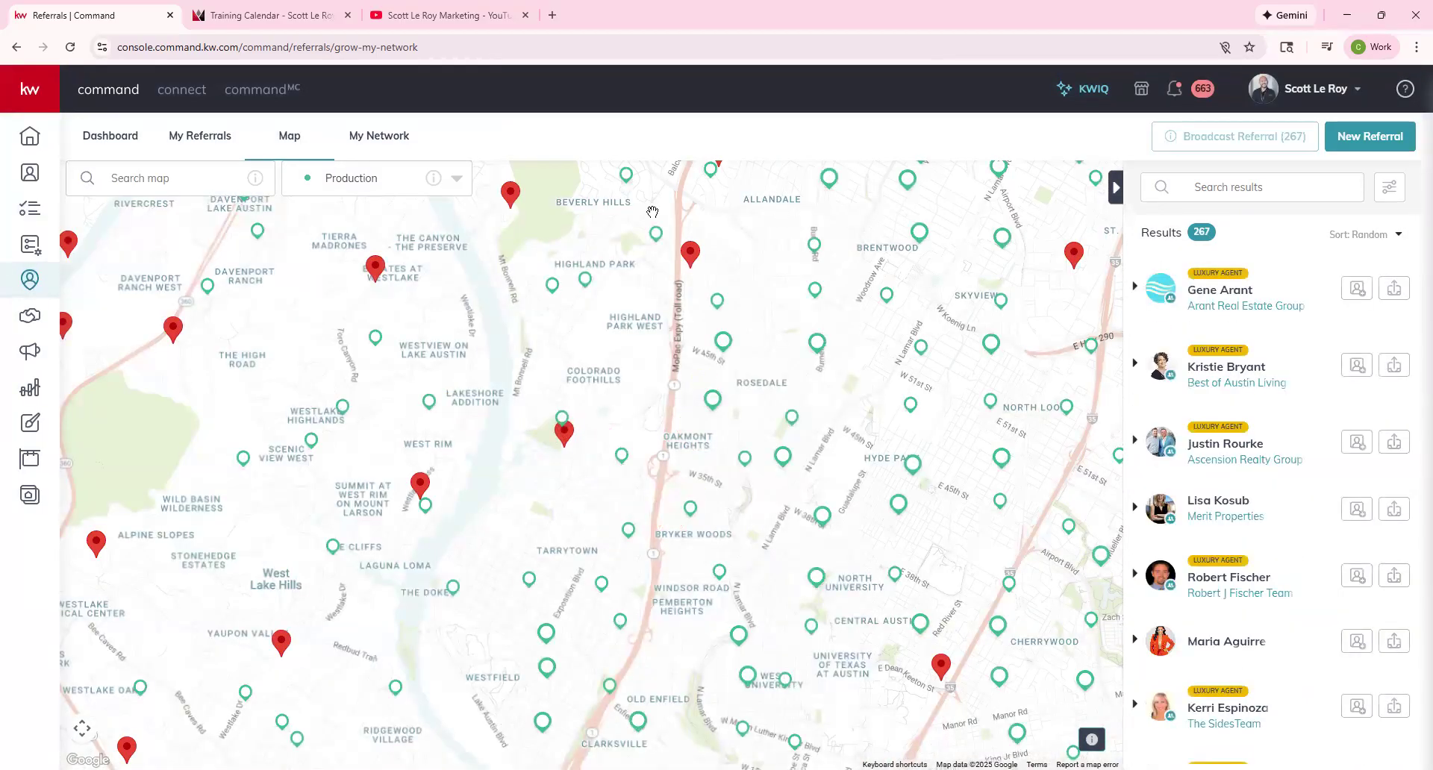
pyautogui.click(351, 178)
pyautogui.click(357, 253)
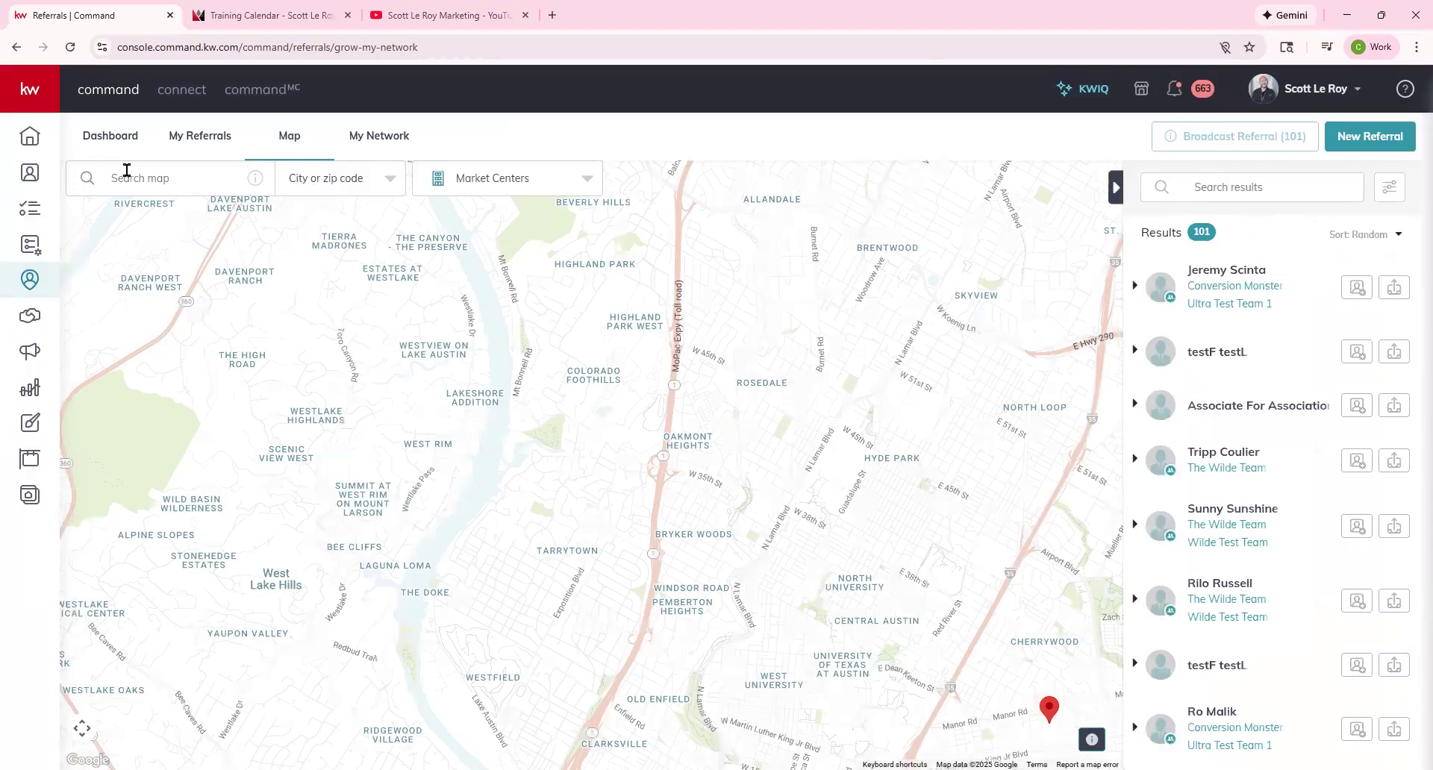
pyautogui.click(356, 179)
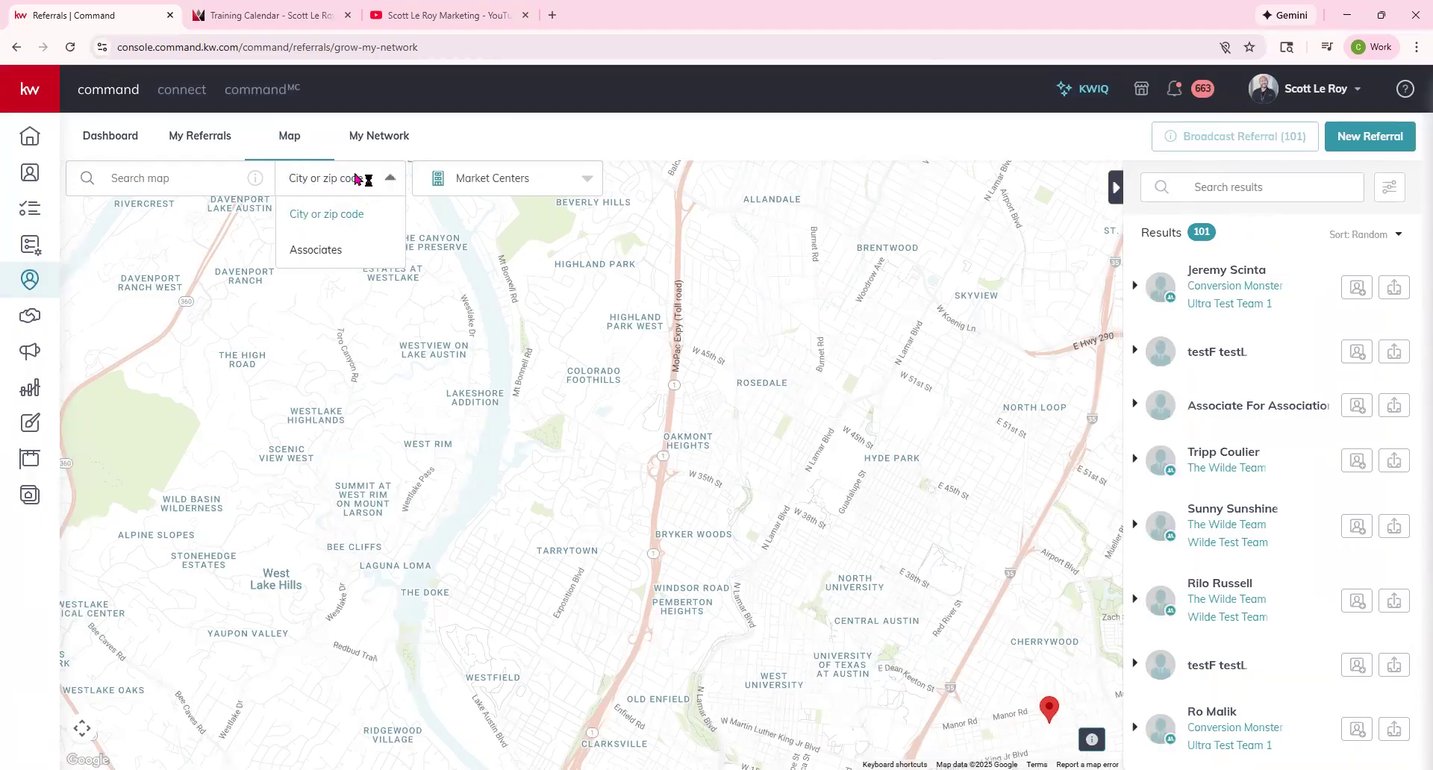
pyautogui.click(343, 252)
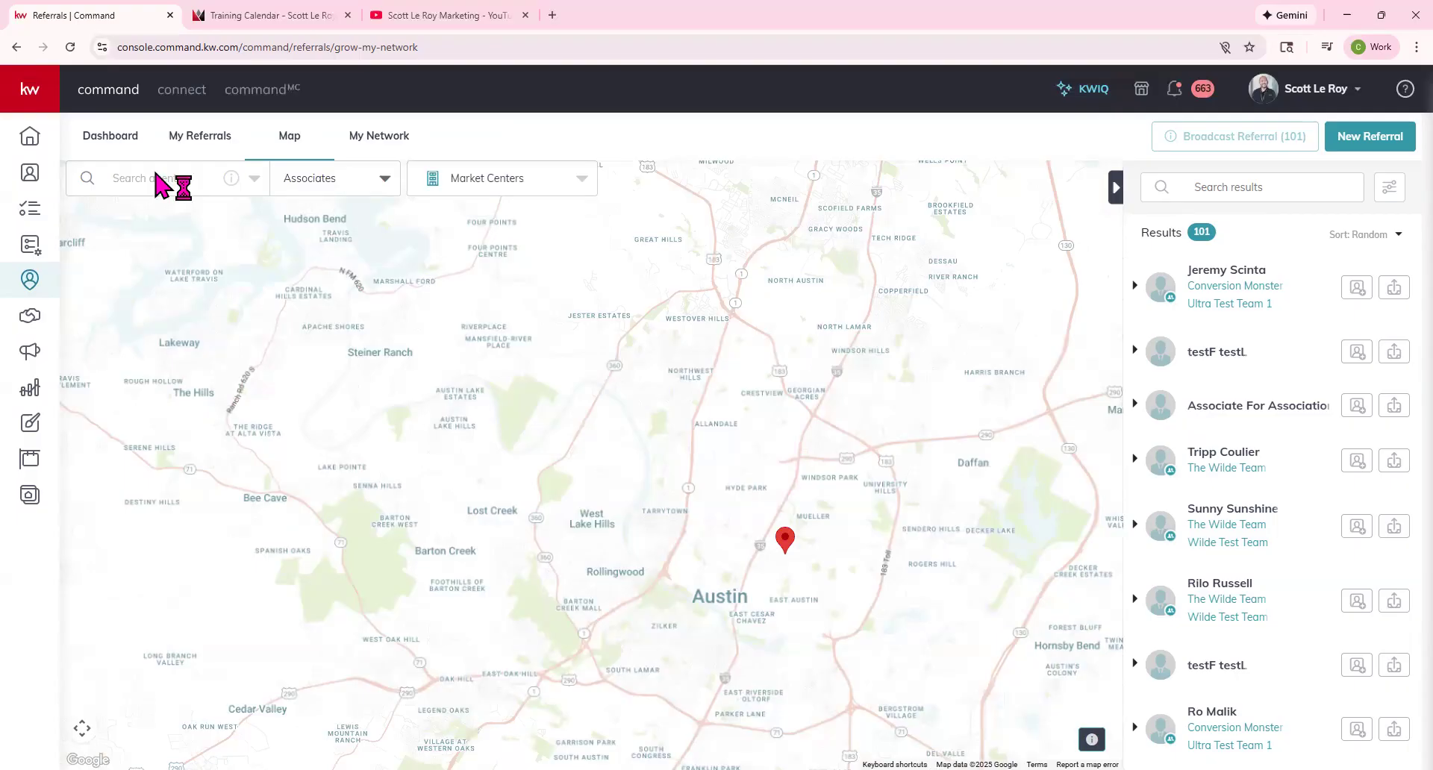
# Search agents for the user's own name and expand, then collapse, the result's About and Agent Stats.
pyautogui.click(153, 171)
pyautogui.write('scott le roy')
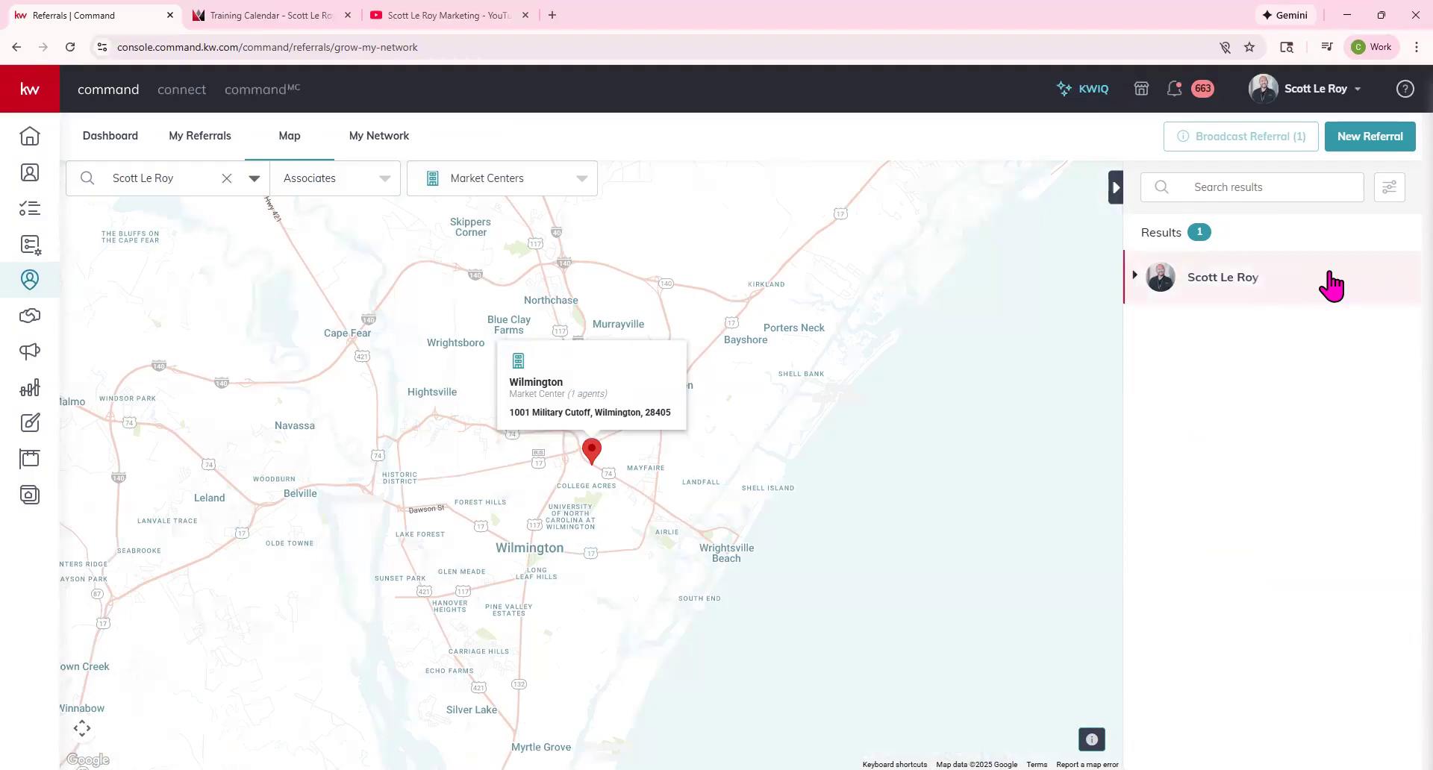
pyautogui.click(1330, 285)
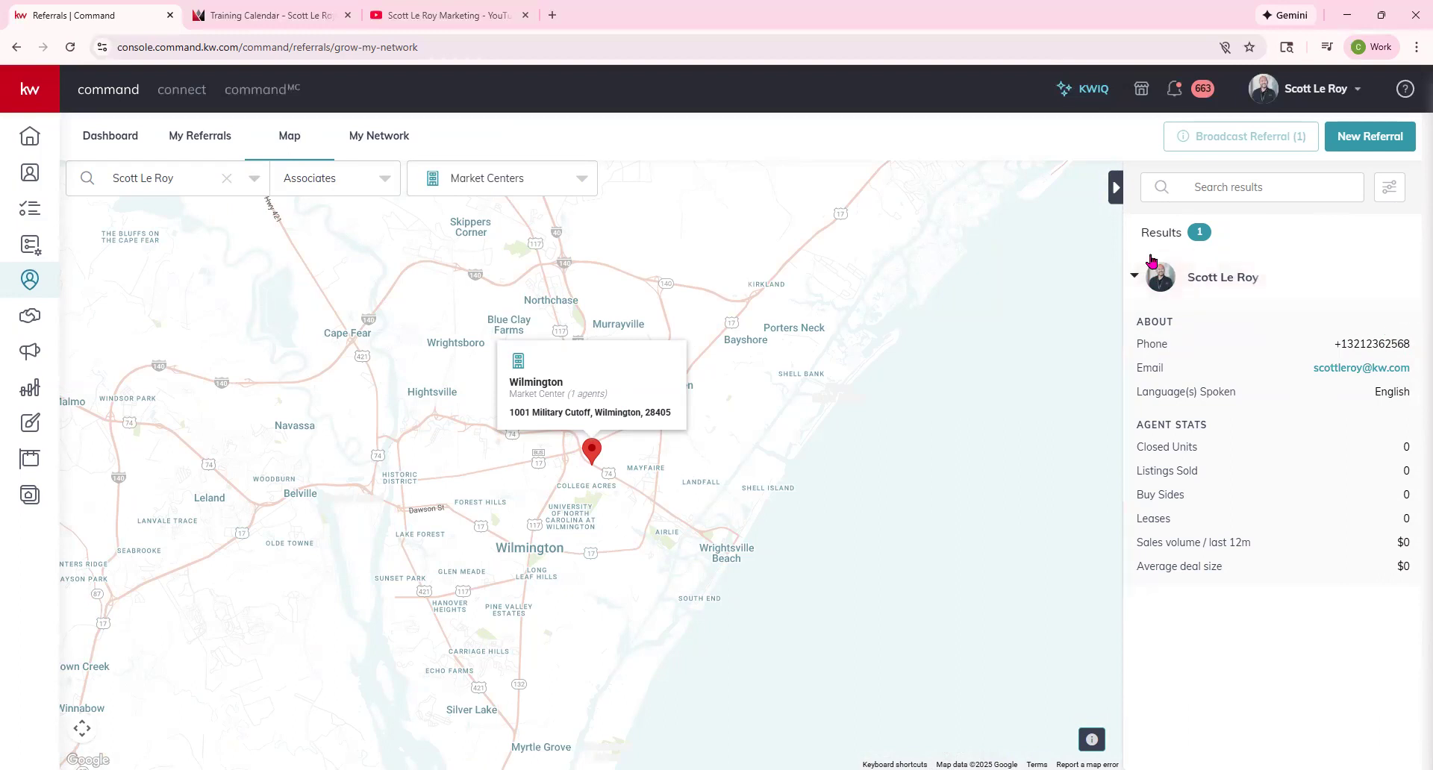
pyautogui.click(1138, 275)
# Browse the search-type and map-view dropdowns, then clear the agent name search.
pyautogui.click(333, 179)
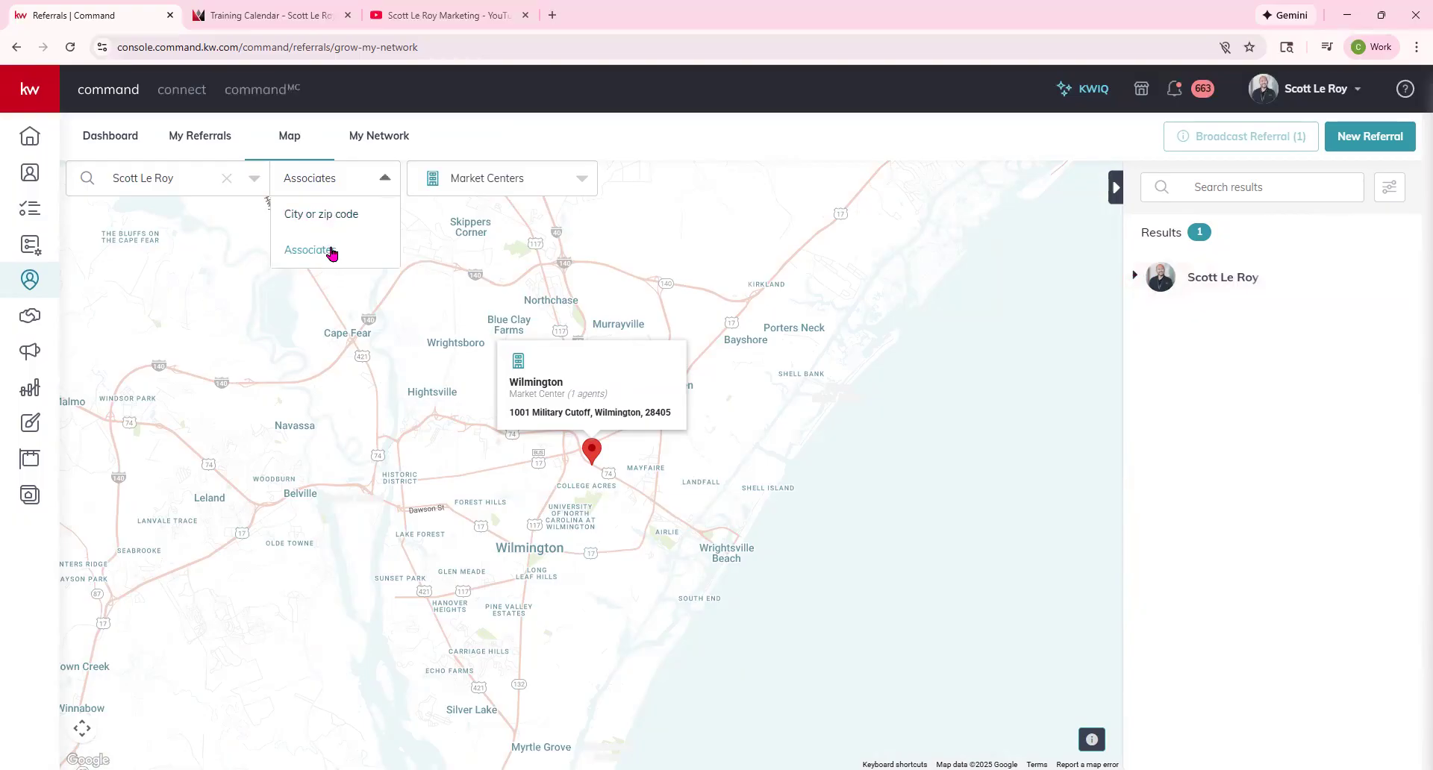
pyautogui.click(473, 184)
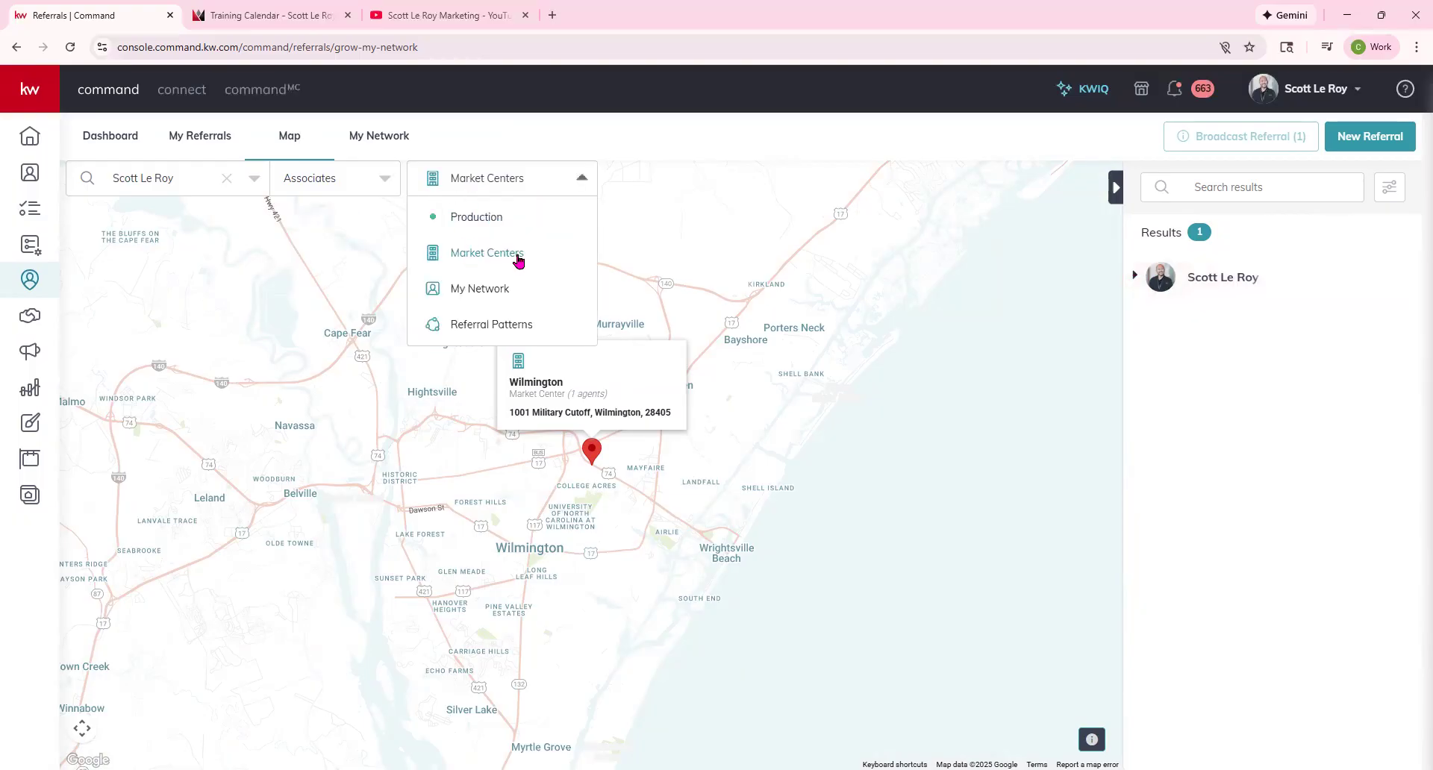
pyautogui.click(342, 374)
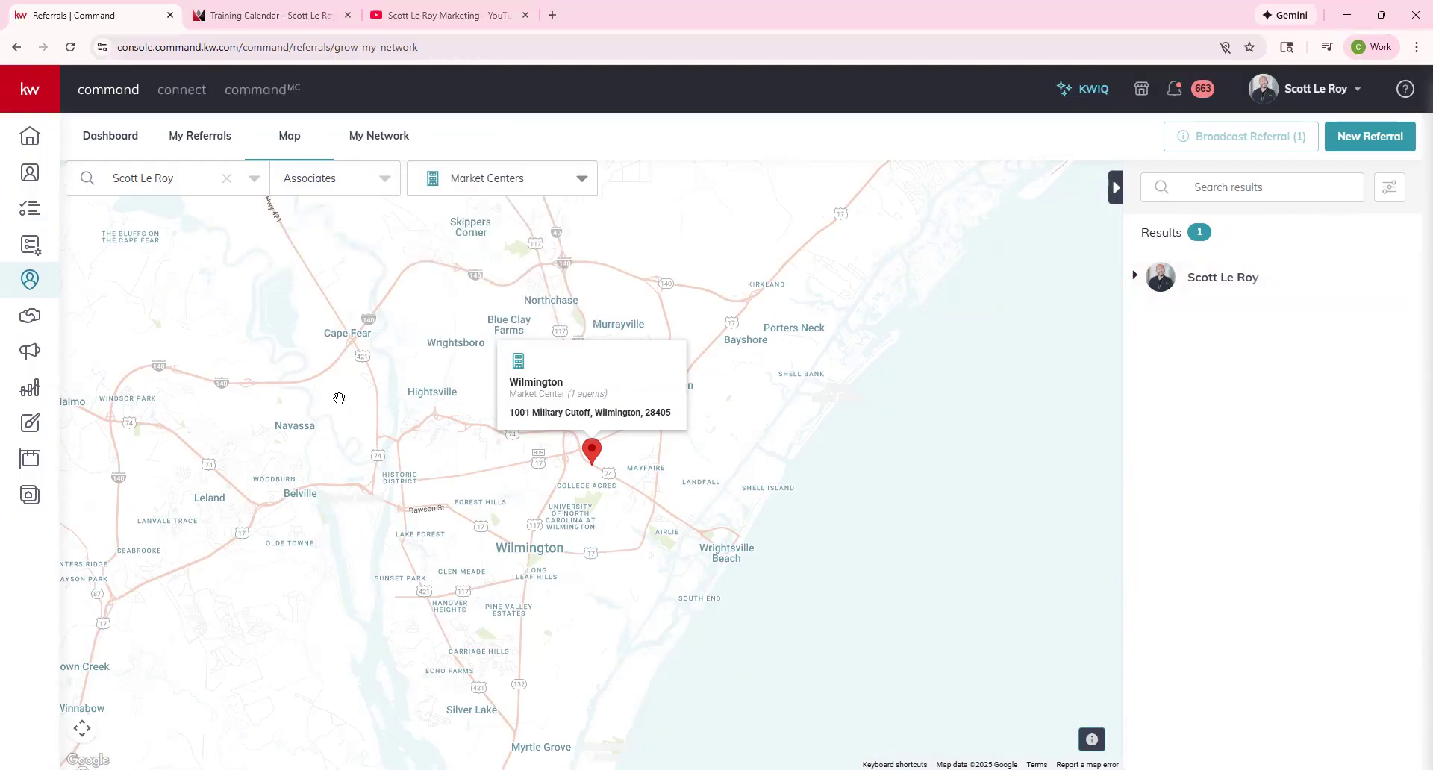
pyautogui.click(227, 178)
# Search by City or zip code again, zoom to street level on the Eastwood Rd pin, and view Sort options.
pyautogui.click(351, 183)
pyautogui.click(329, 218)
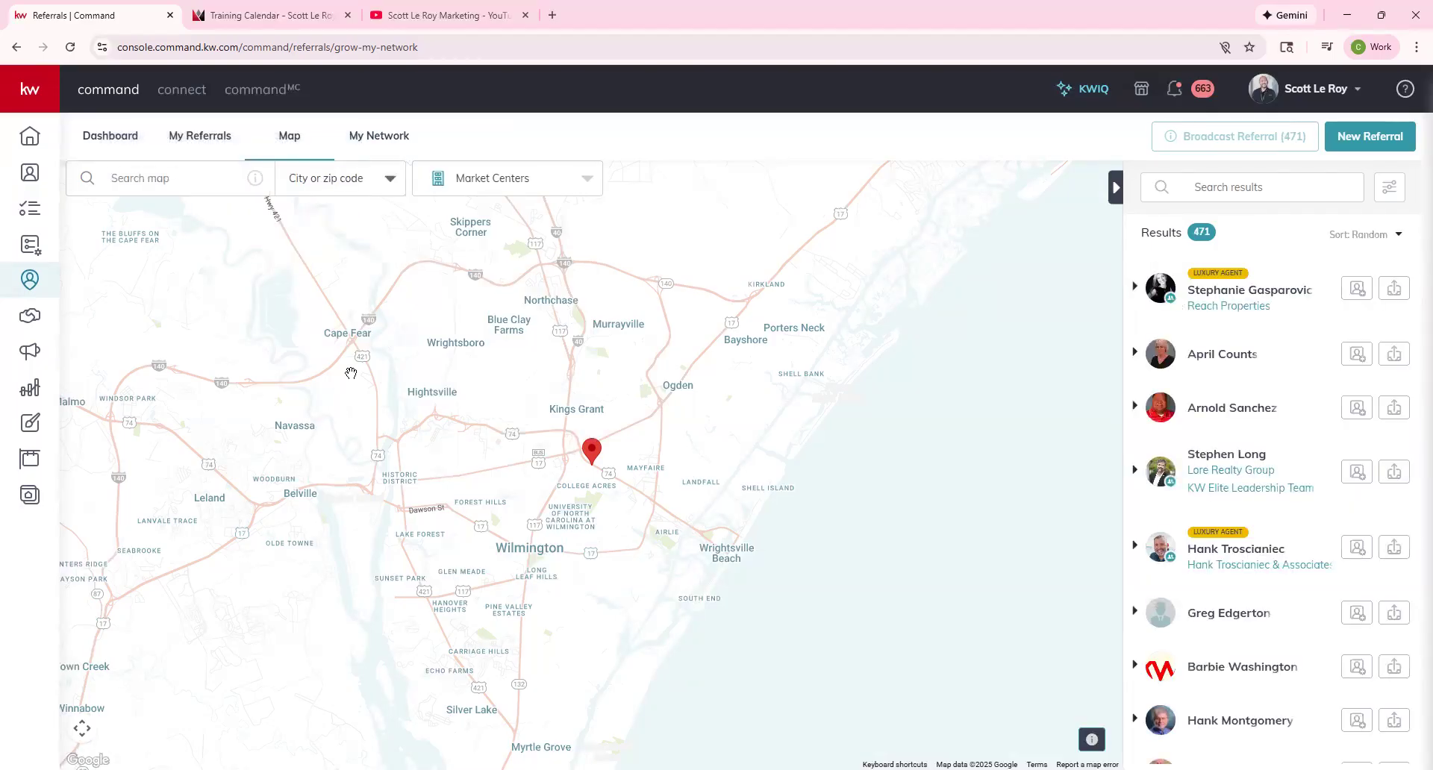
pyautogui.scroll(5, 582, 425)
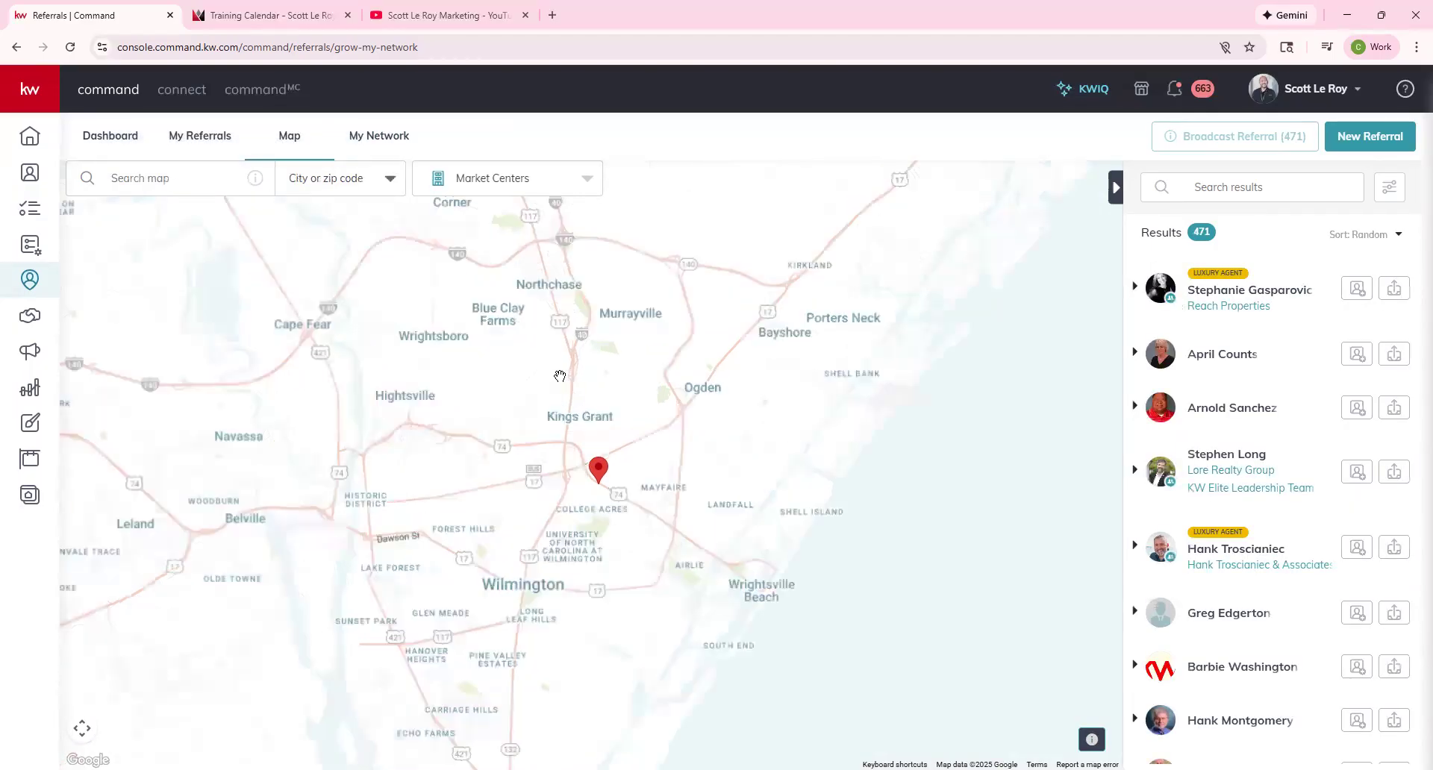
pyautogui.moveTo(628, 595); pyautogui.dragTo(619, 494)
pyautogui.scroll(2, 612, 469)
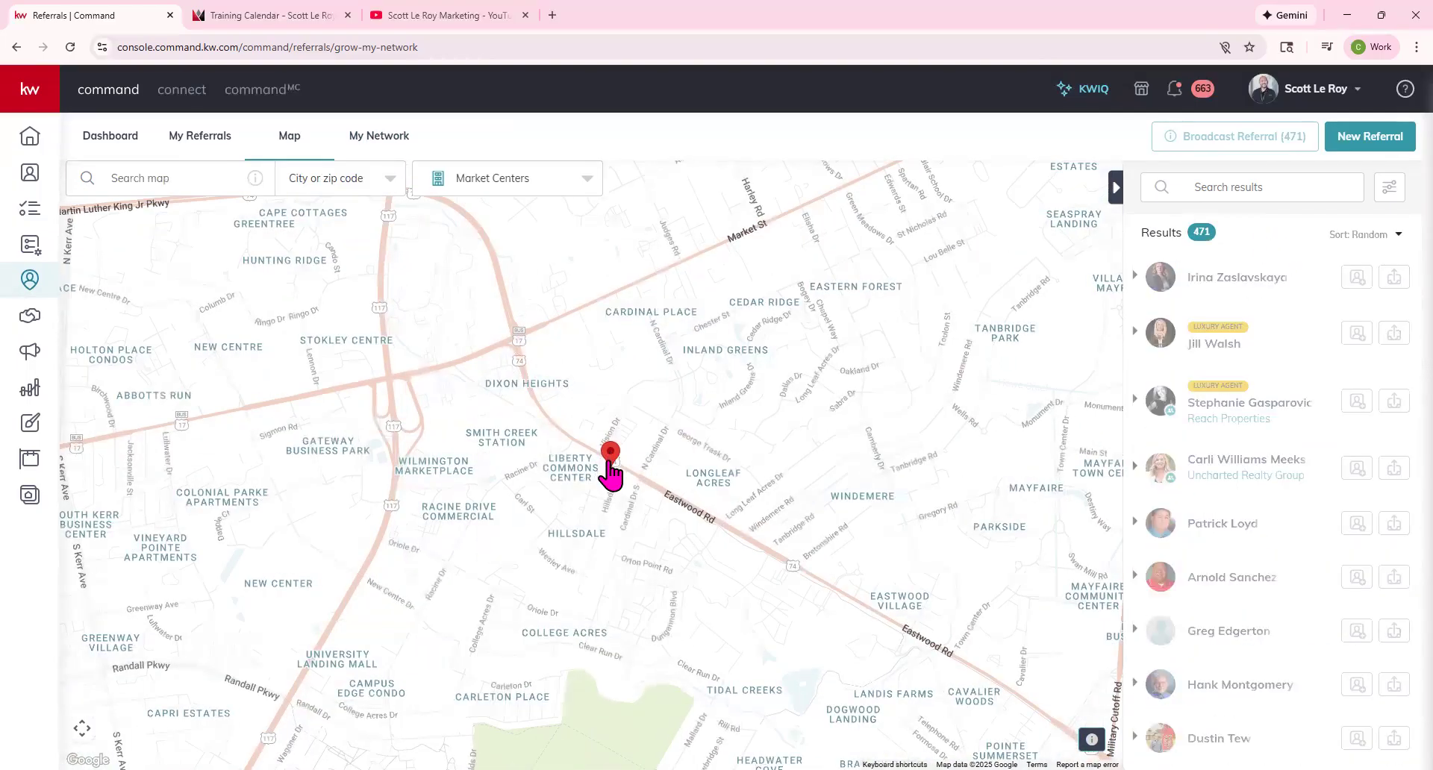
pyautogui.scroll(2, 613, 468)
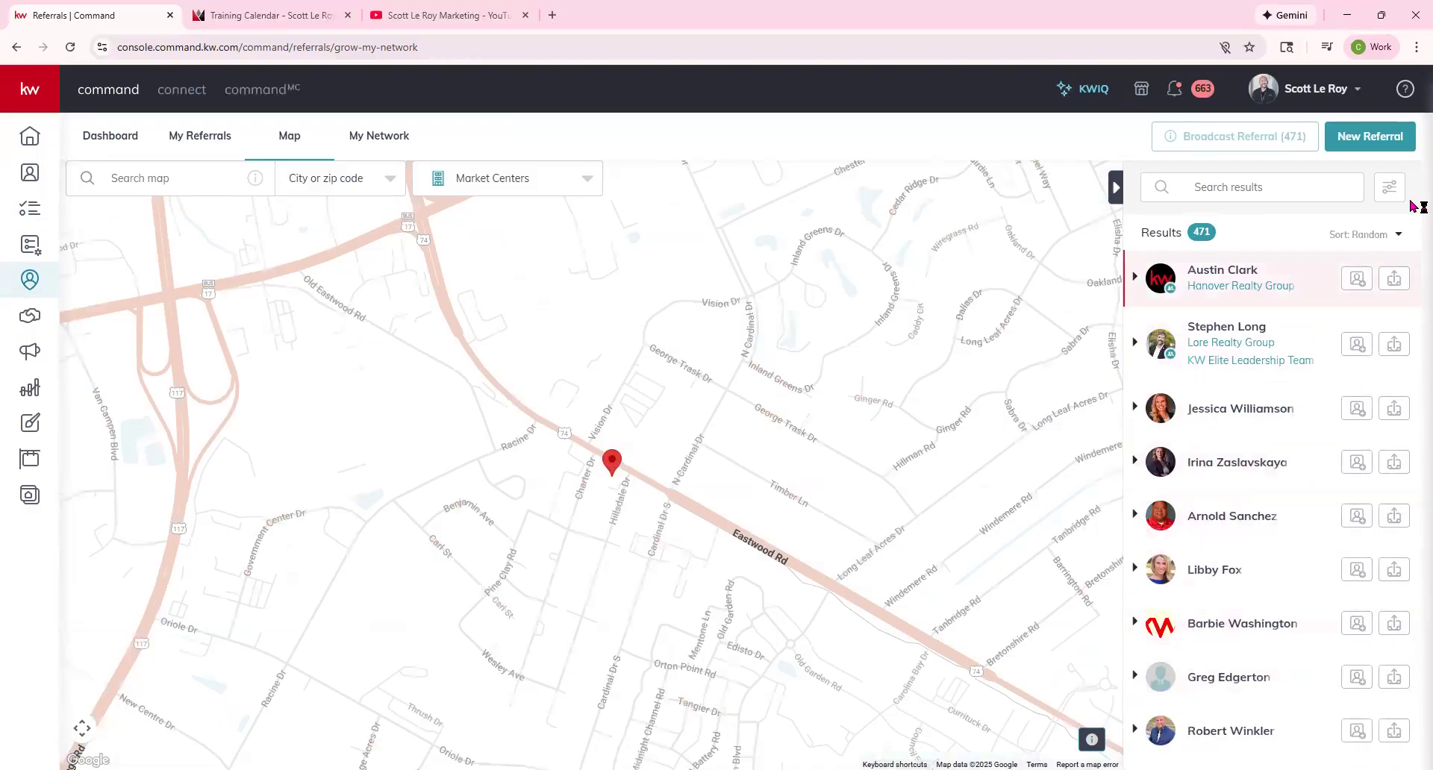
pyautogui.click(1390, 233)
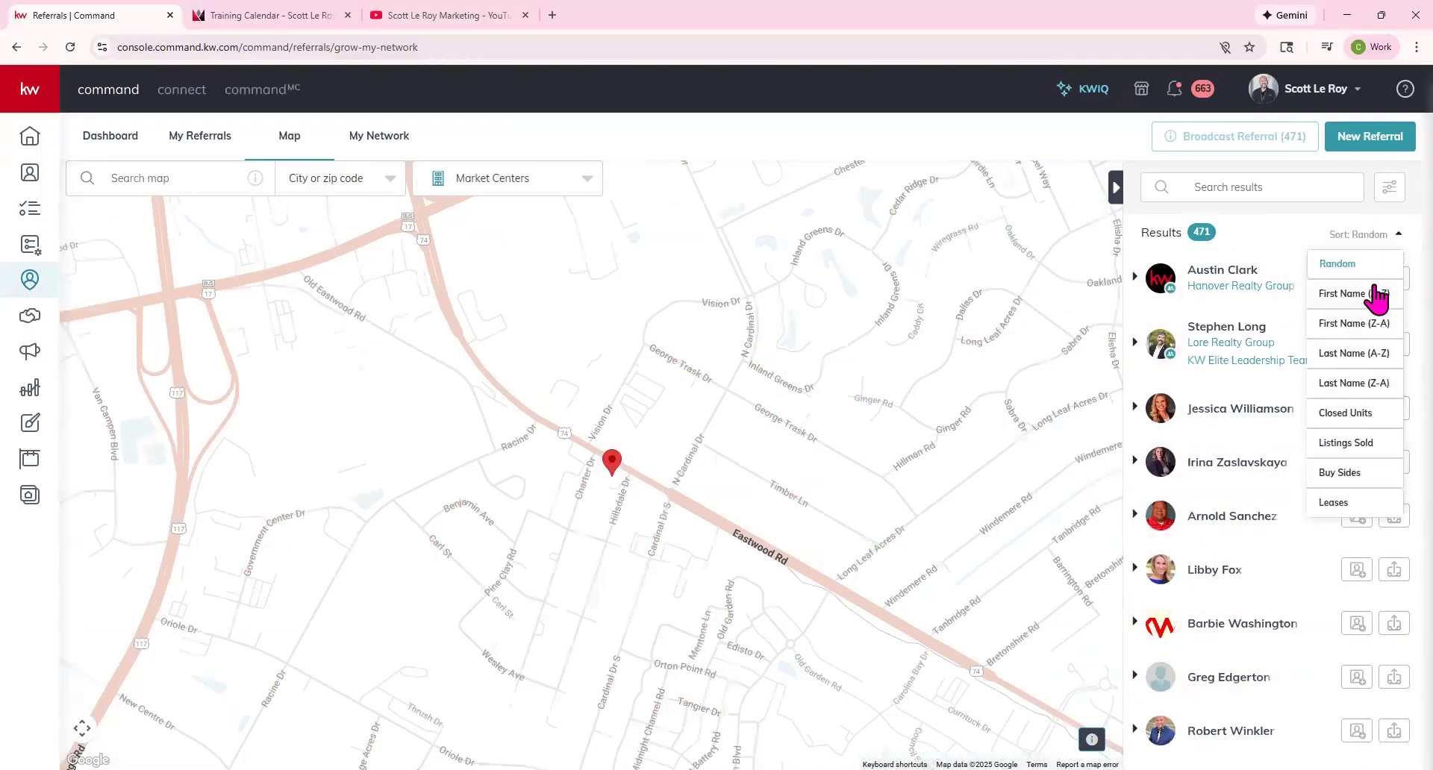
pyautogui.click(510, 181)
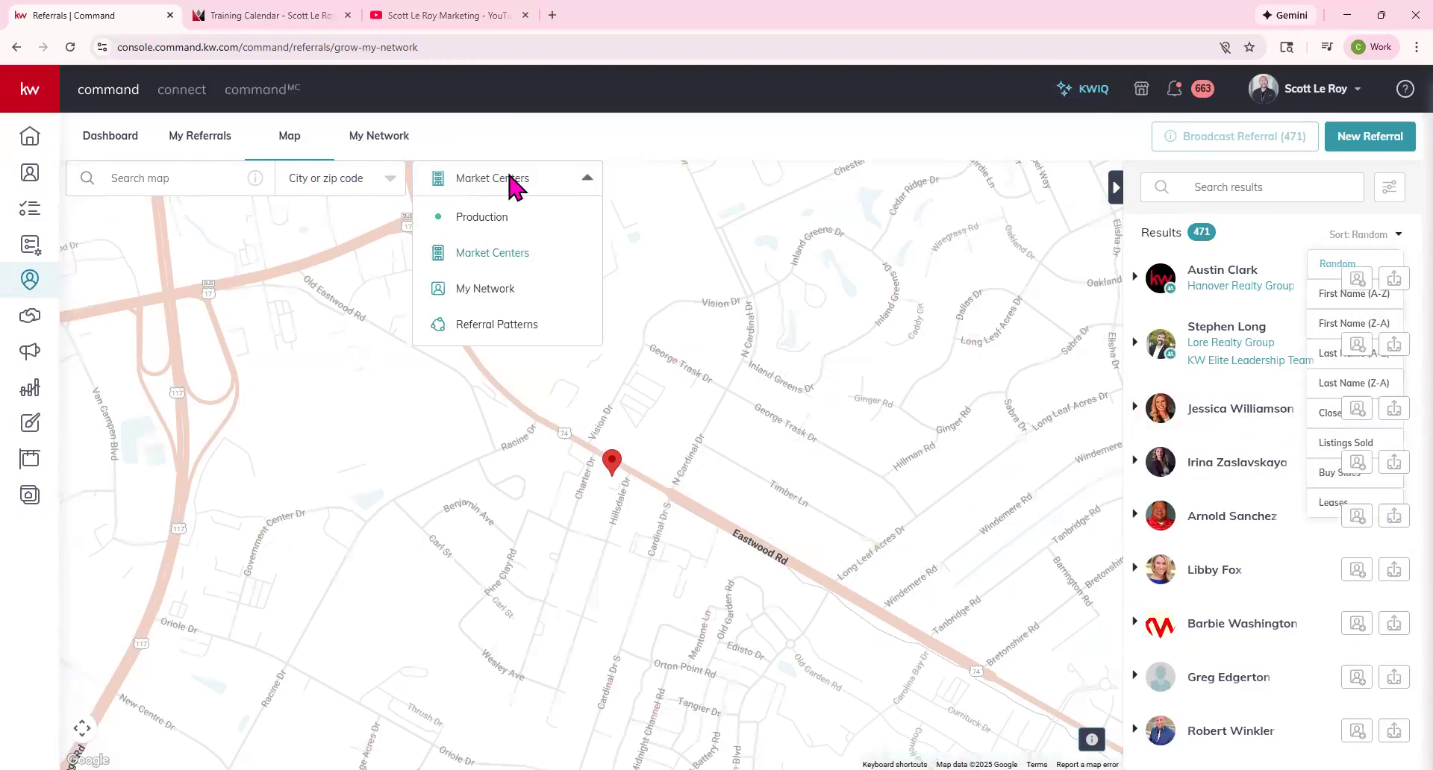
# Show My Network, pan to the Carolinas, and start a referral request to the Augusta-area agent.
pyautogui.click(496, 288)
pyautogui.scroll(-5, 499, 289)
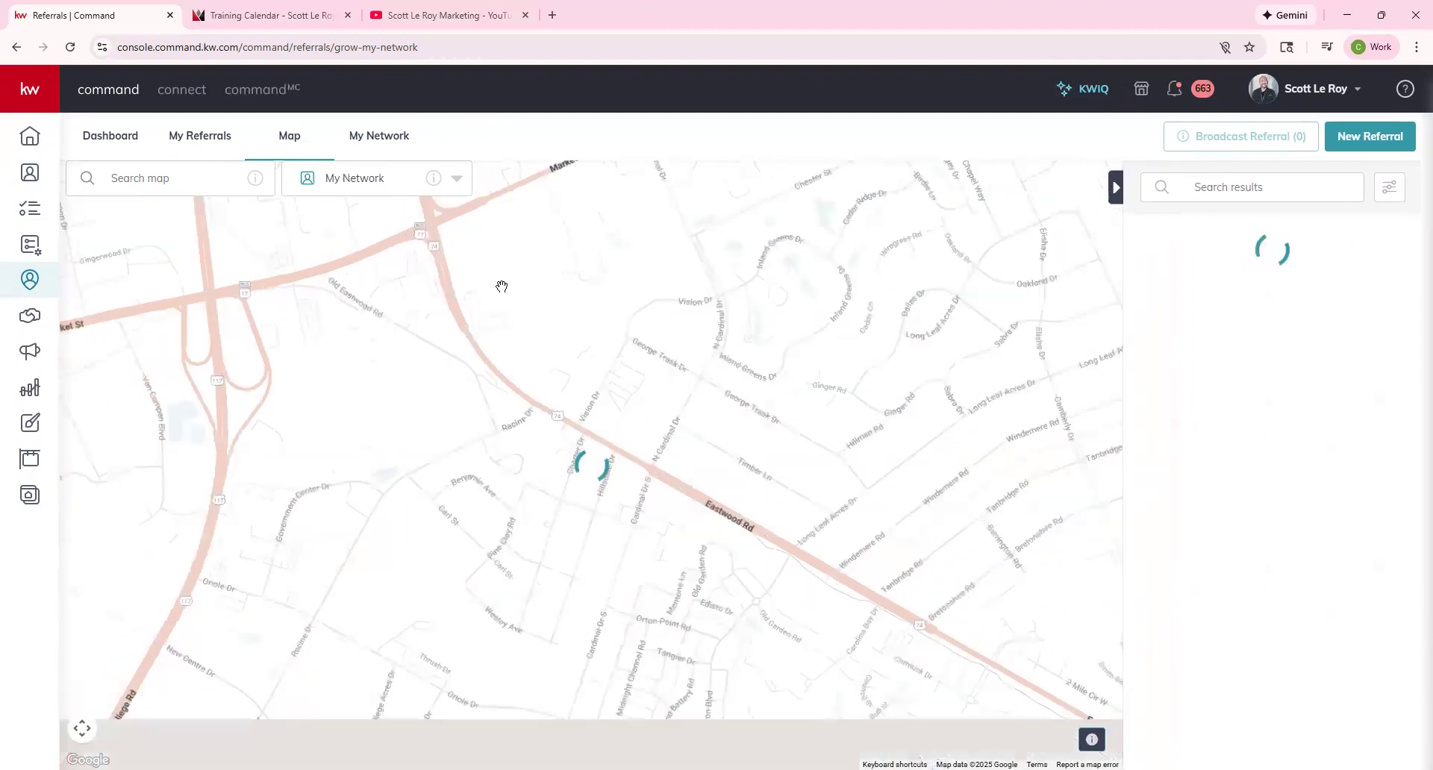
pyautogui.scroll(-3, 499, 288)
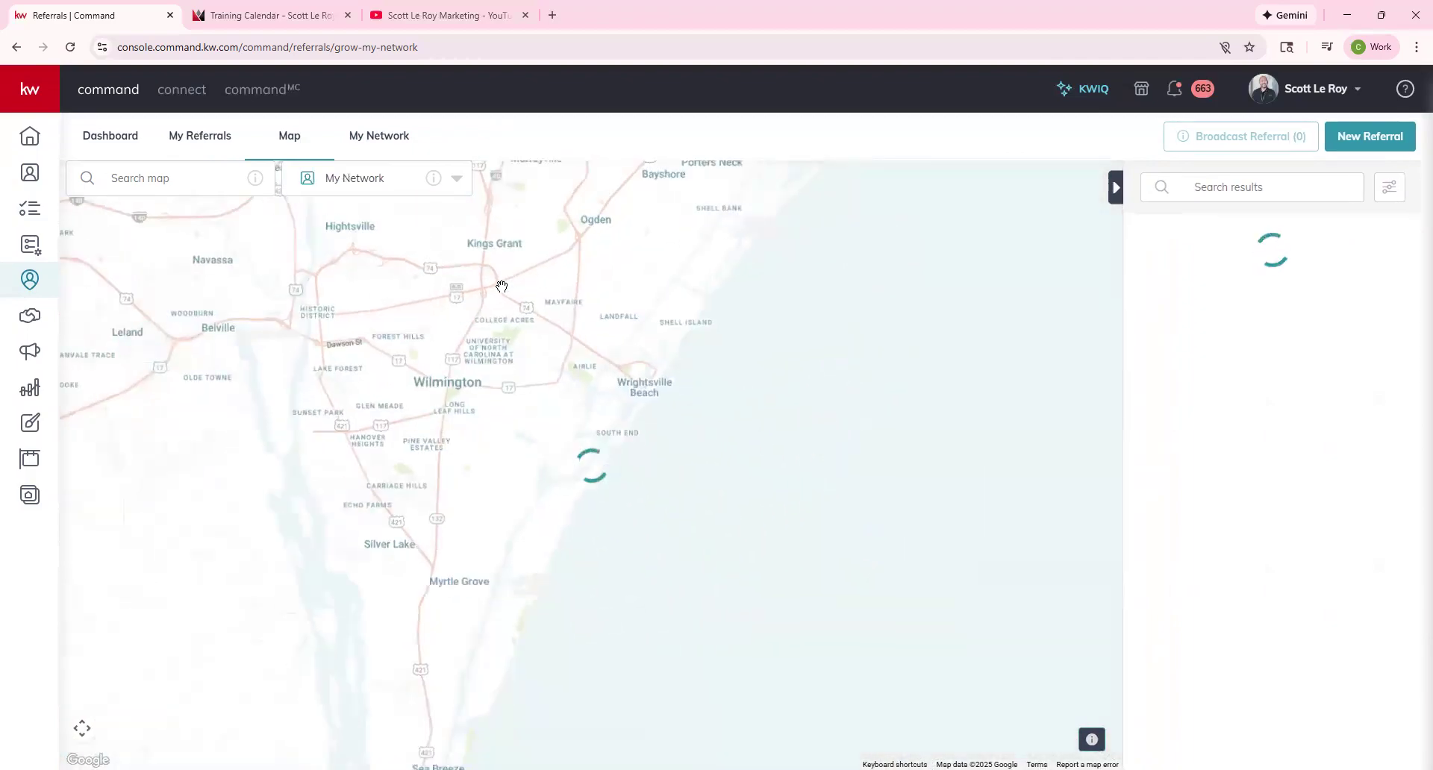
pyautogui.moveTo(425, 298); pyautogui.dragTo(805, 466)
pyautogui.scroll(-3, 805, 466)
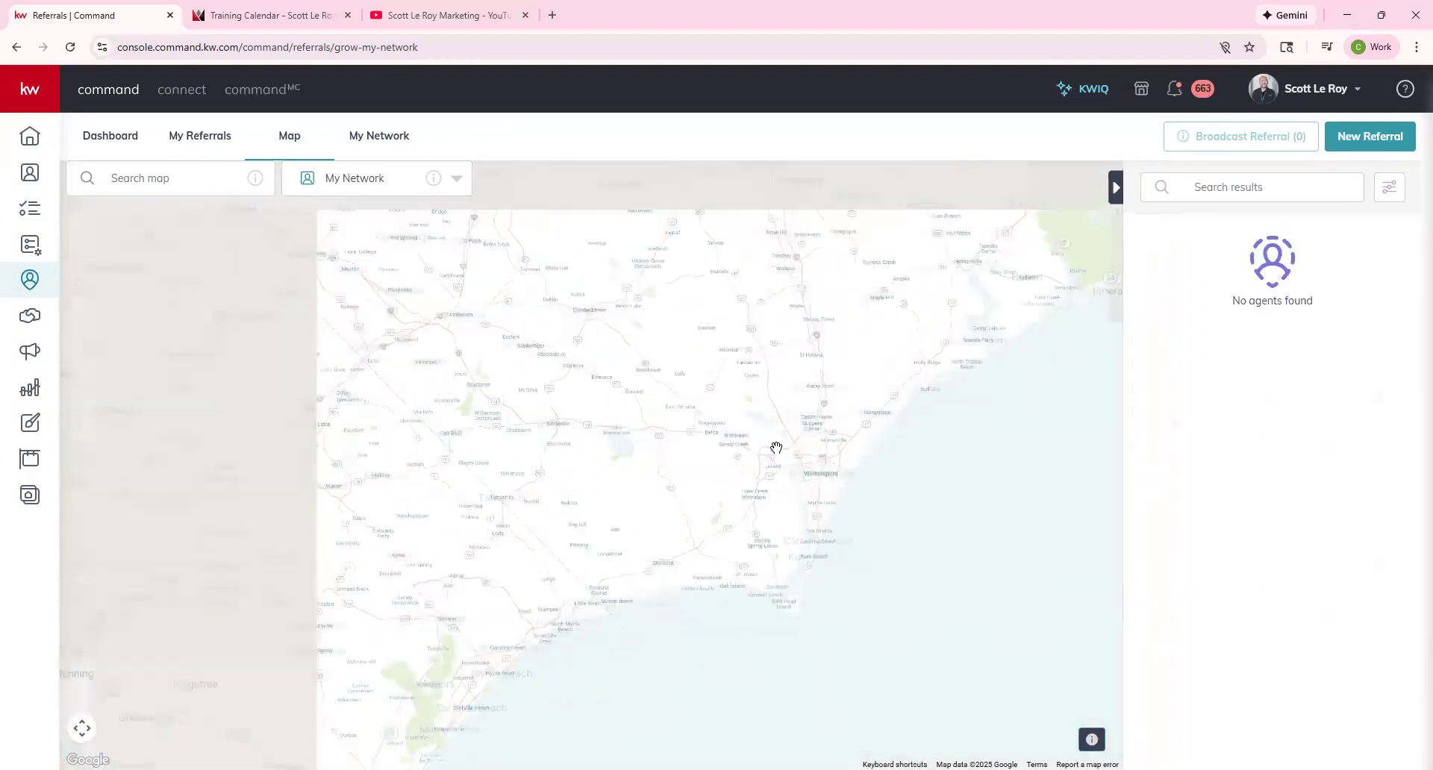
pyautogui.moveTo(358, 413); pyautogui.dragTo(541, 433)
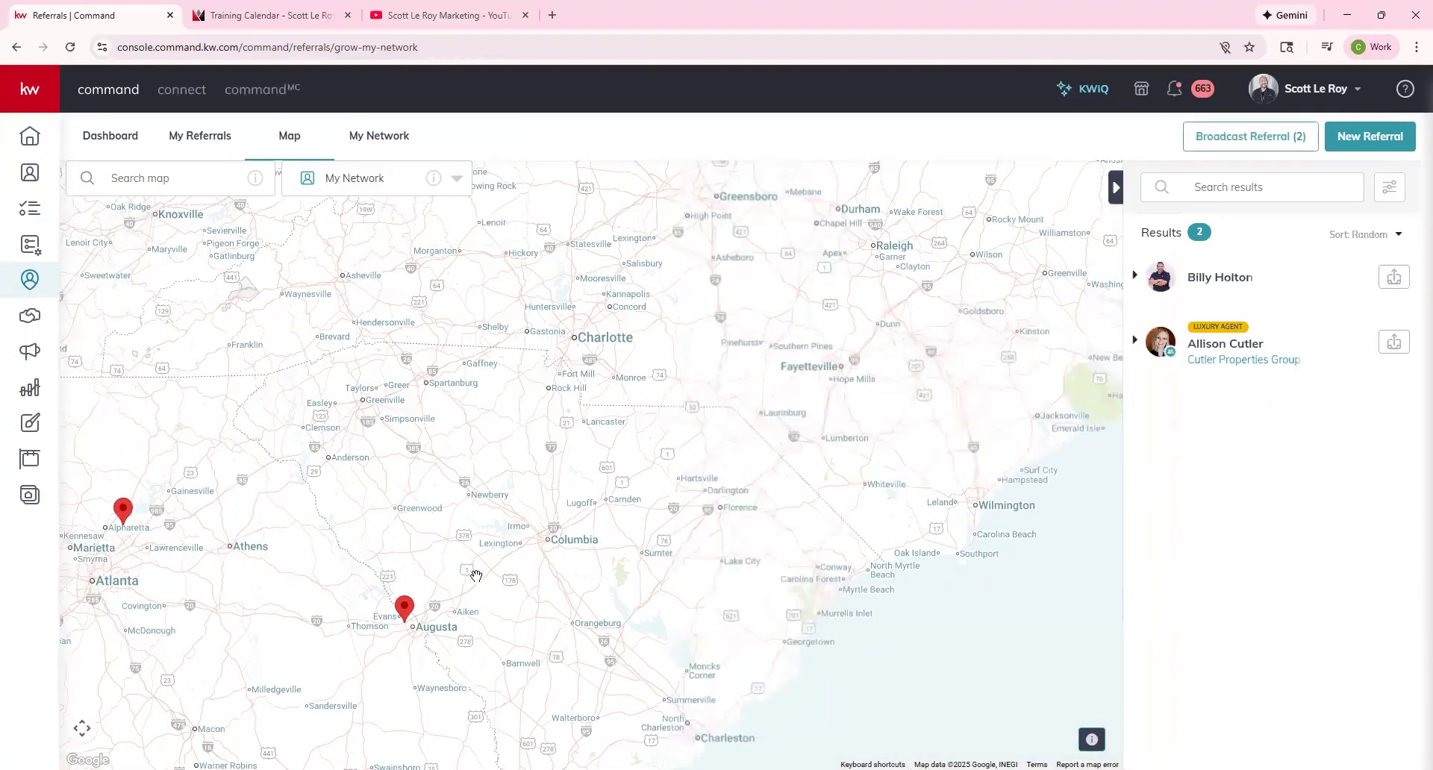
pyautogui.click(403, 618)
pyautogui.click(1391, 280)
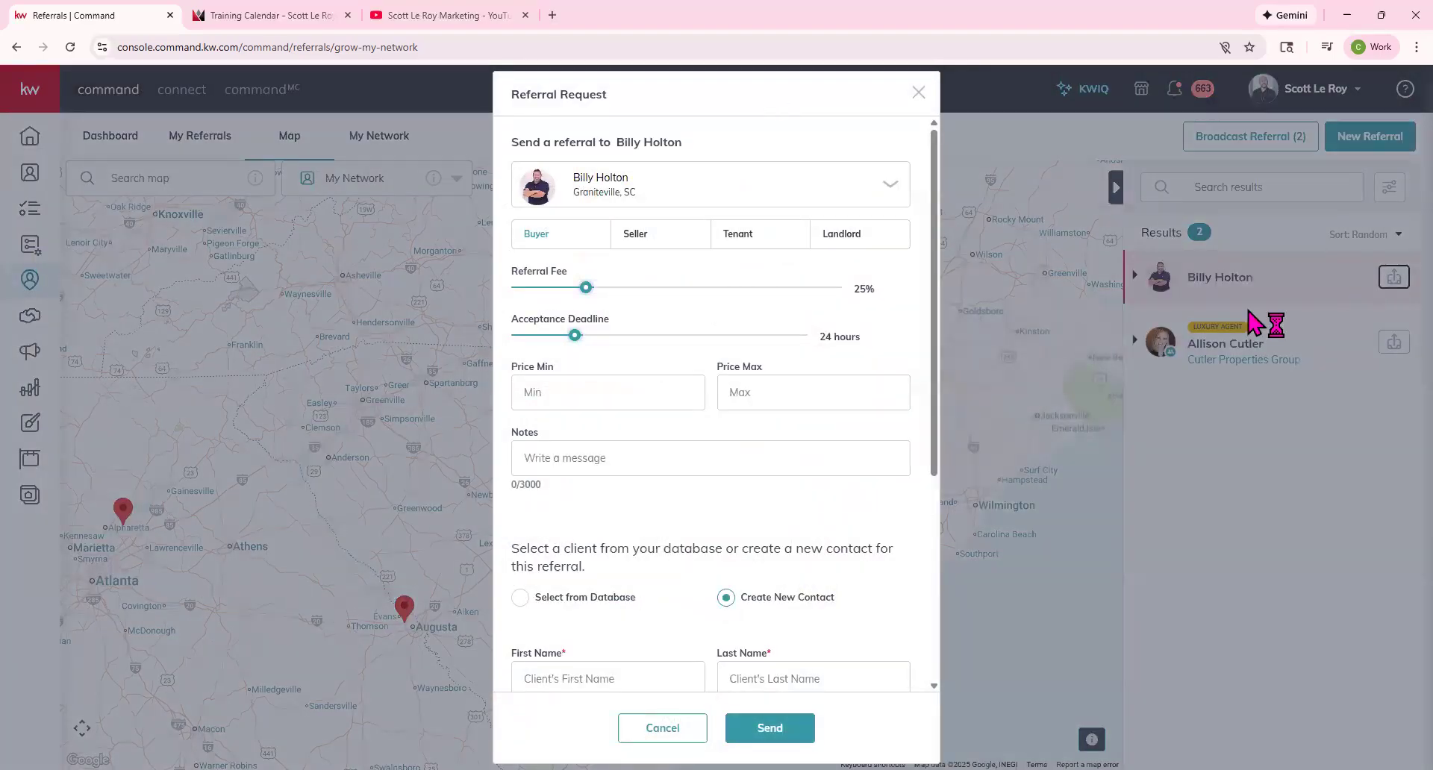
# Read through the Referral Request form (Buyer, 25%, 24 hours) and close it unsent.
pyautogui.scroll(-2, 585, 354)
pyautogui.moveTo(516, 392); pyautogui.dragTo(647, 544)
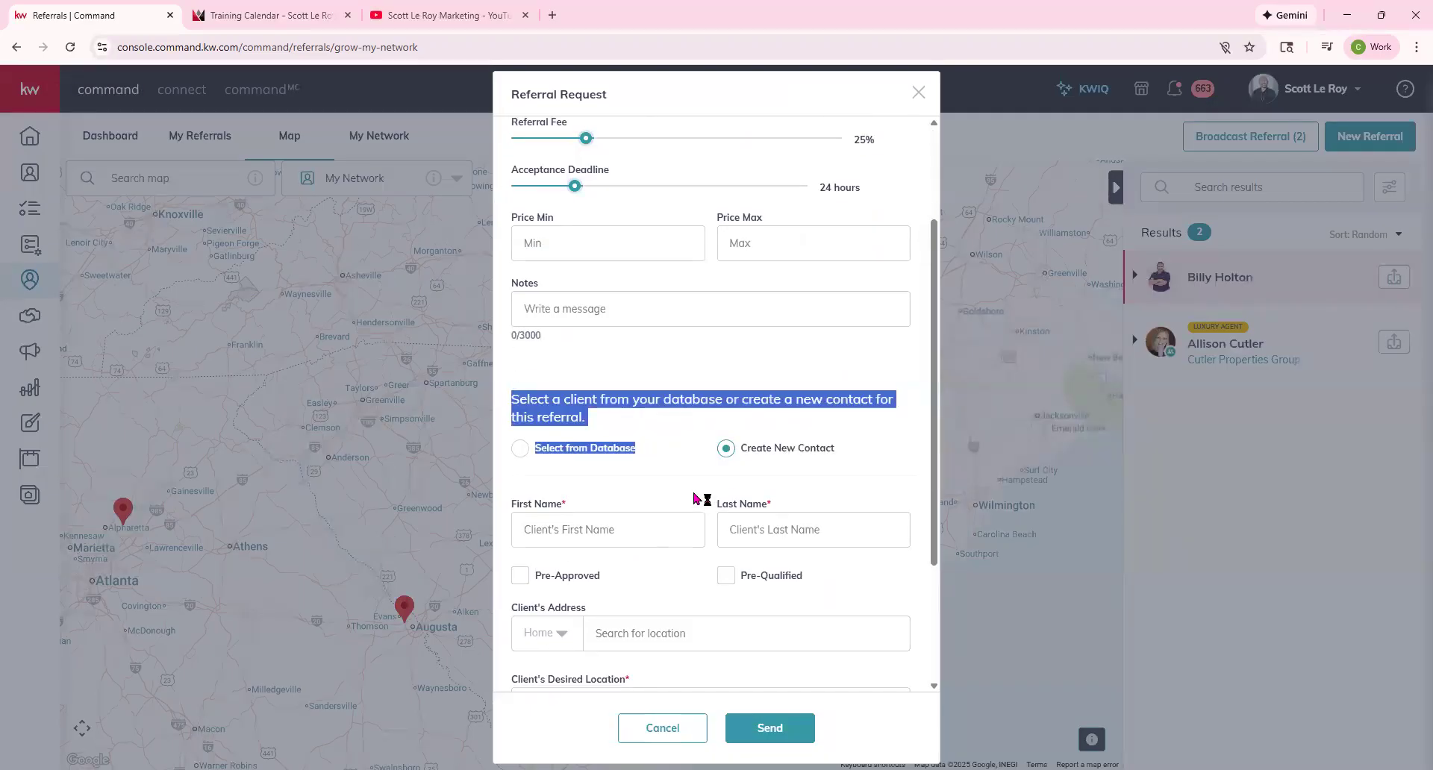
pyautogui.click(690, 466)
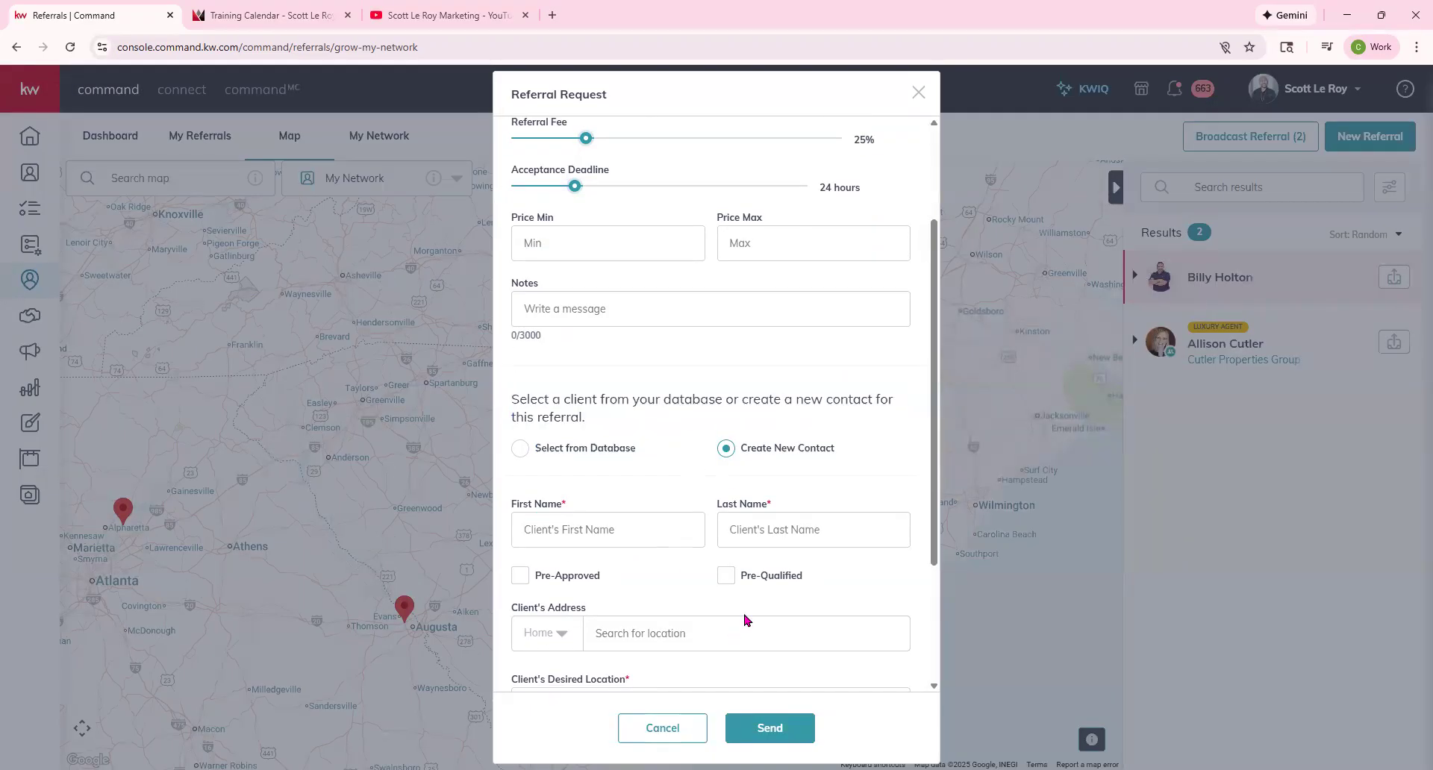
pyautogui.scroll(2, 742, 616)
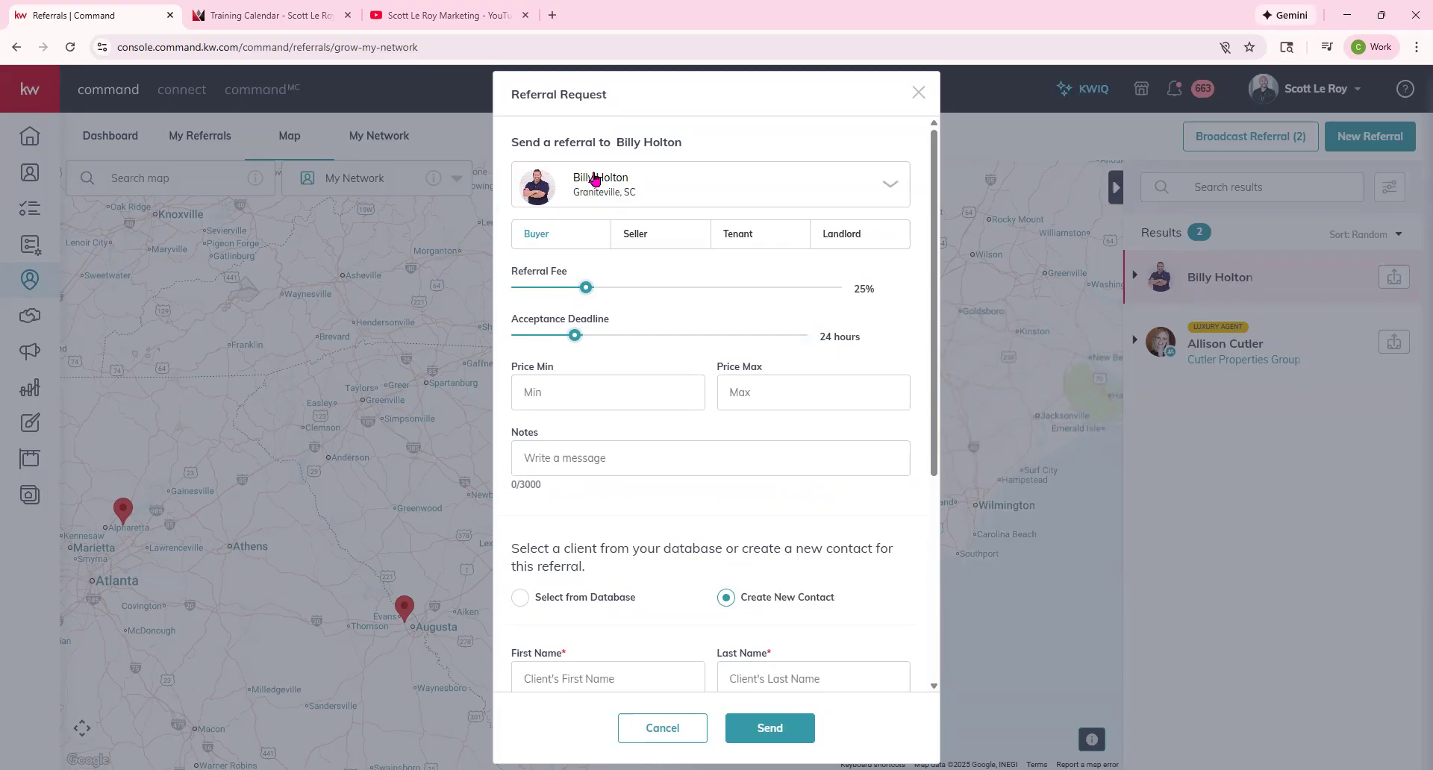
pyautogui.click(918, 92)
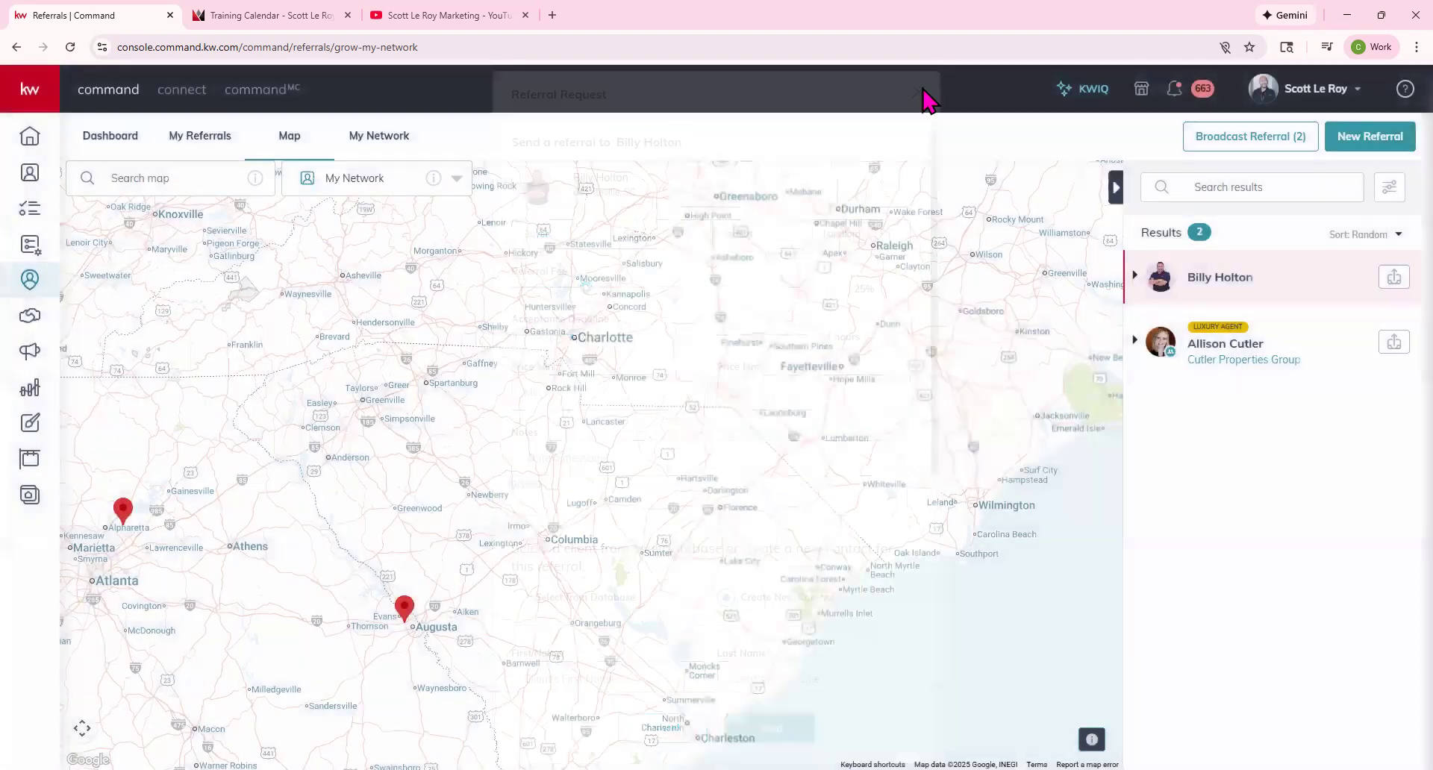
# Switch the map layer to Referral Patterns showing Austin, TX's top 20 referral destinations.
pyautogui.click(403, 180)
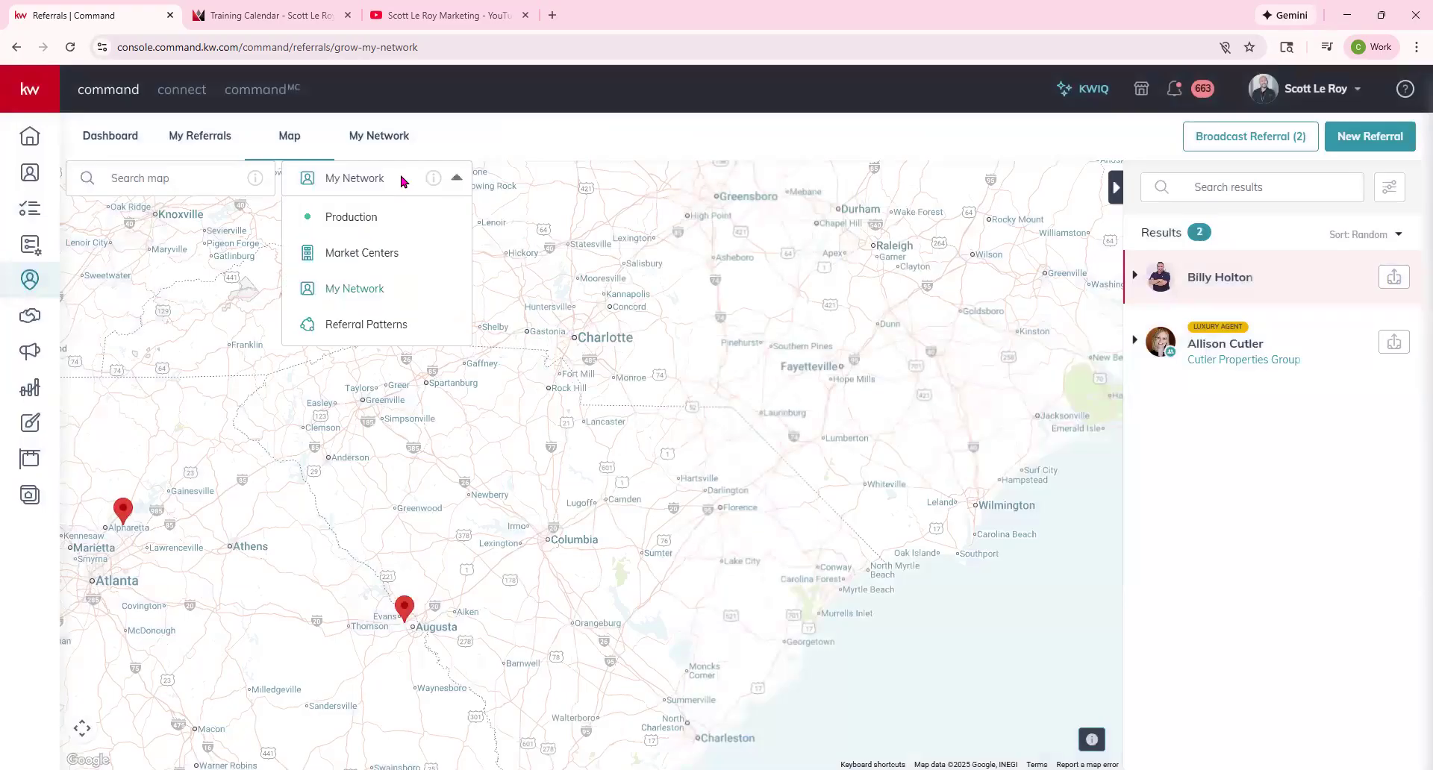
pyautogui.click(389, 327)
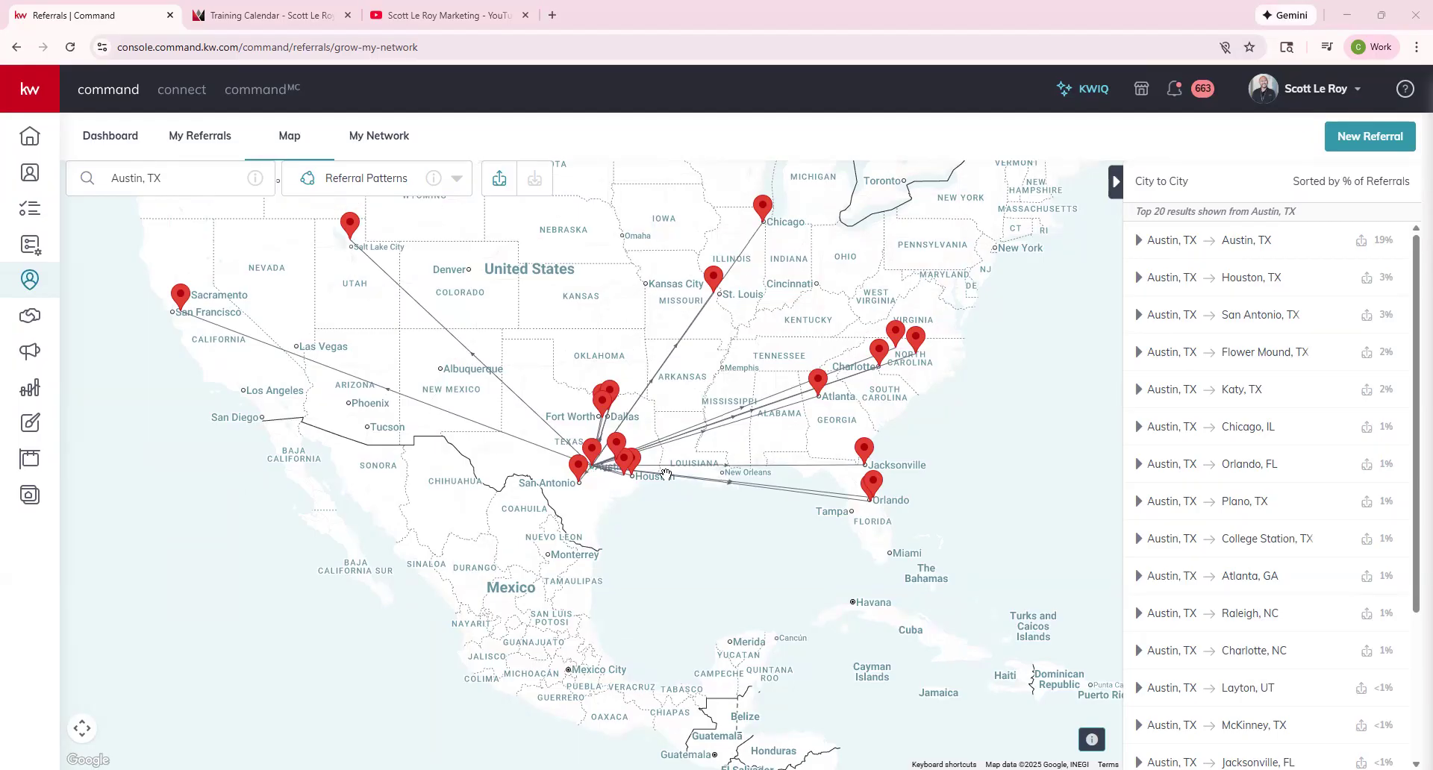
pyautogui.scroll(-2, 524, 373)
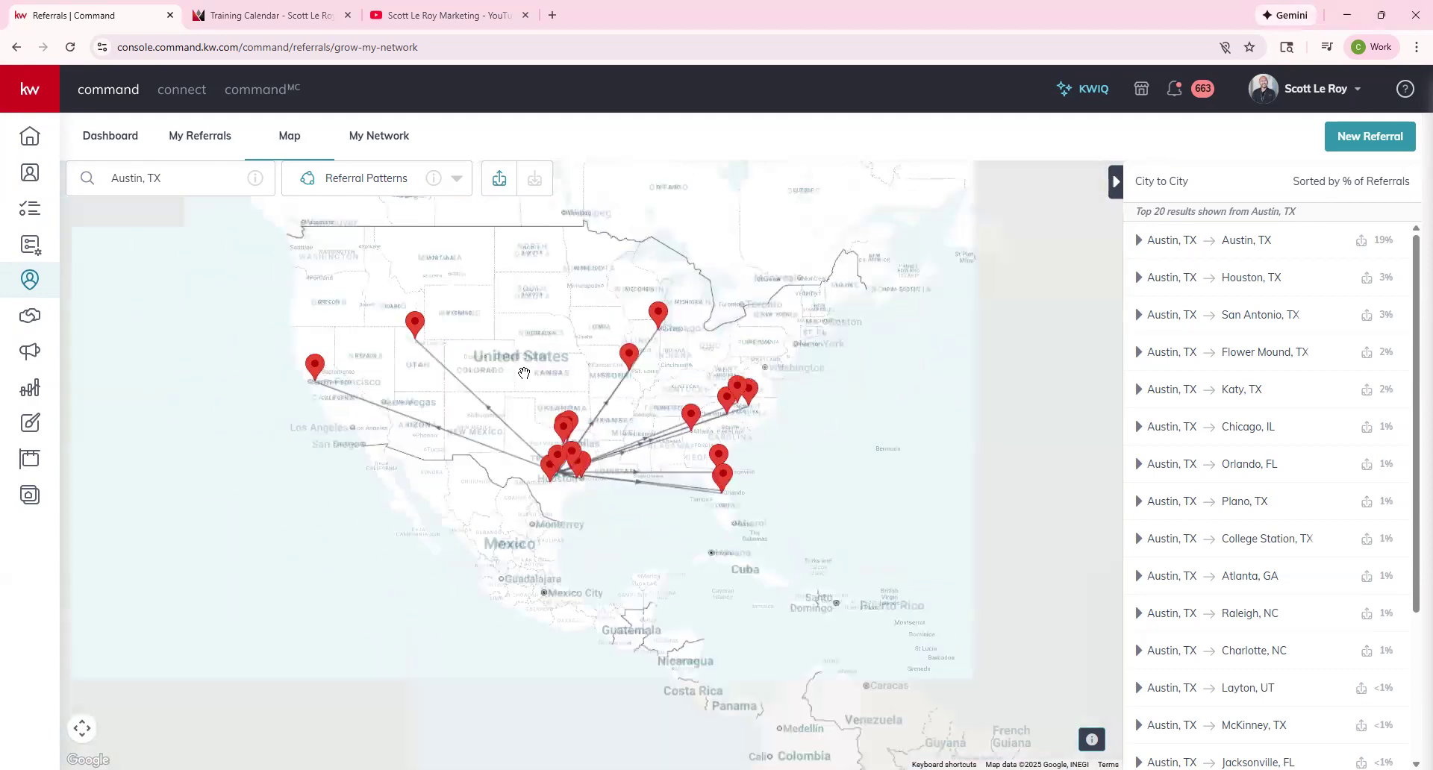
pyautogui.scroll(2, 524, 373)
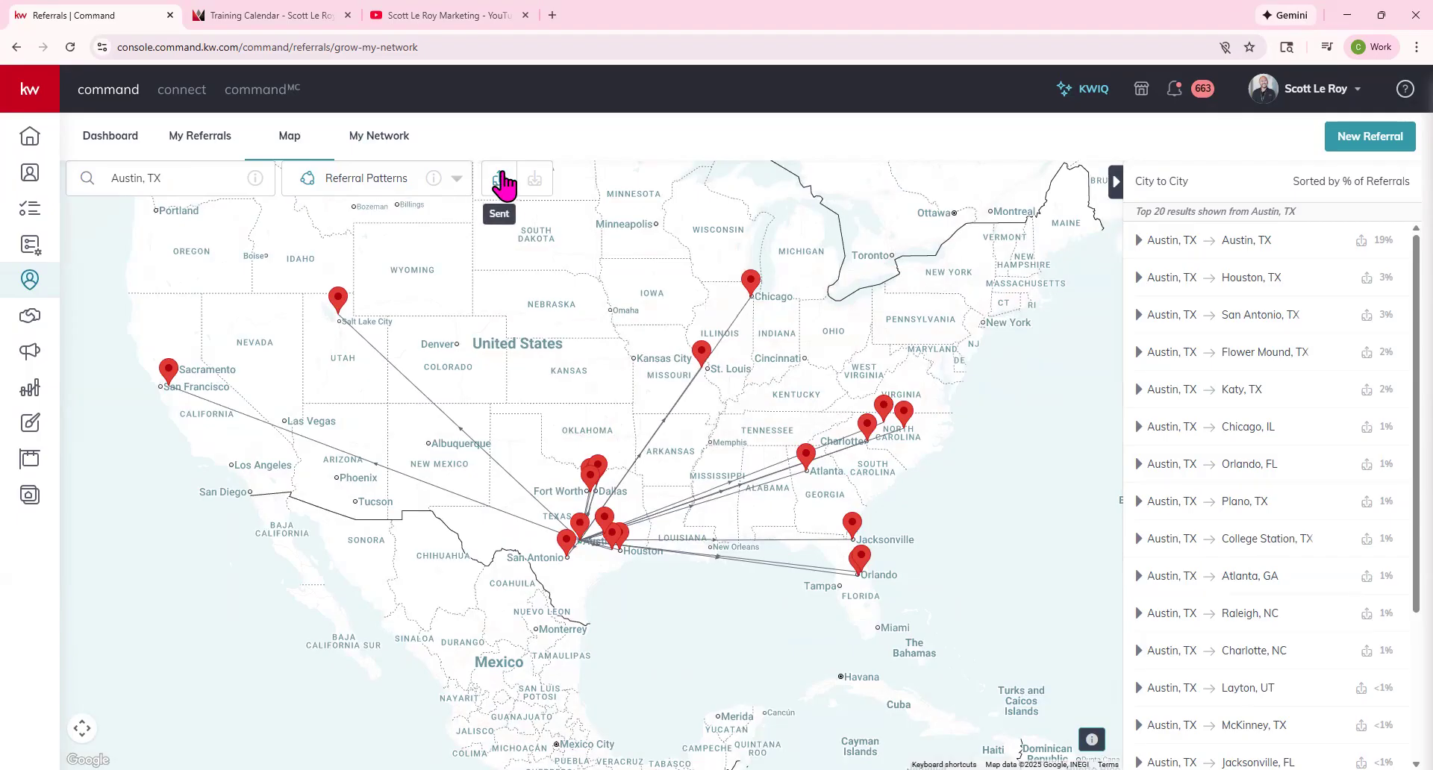
pyautogui.scroll(3, 586, 558)
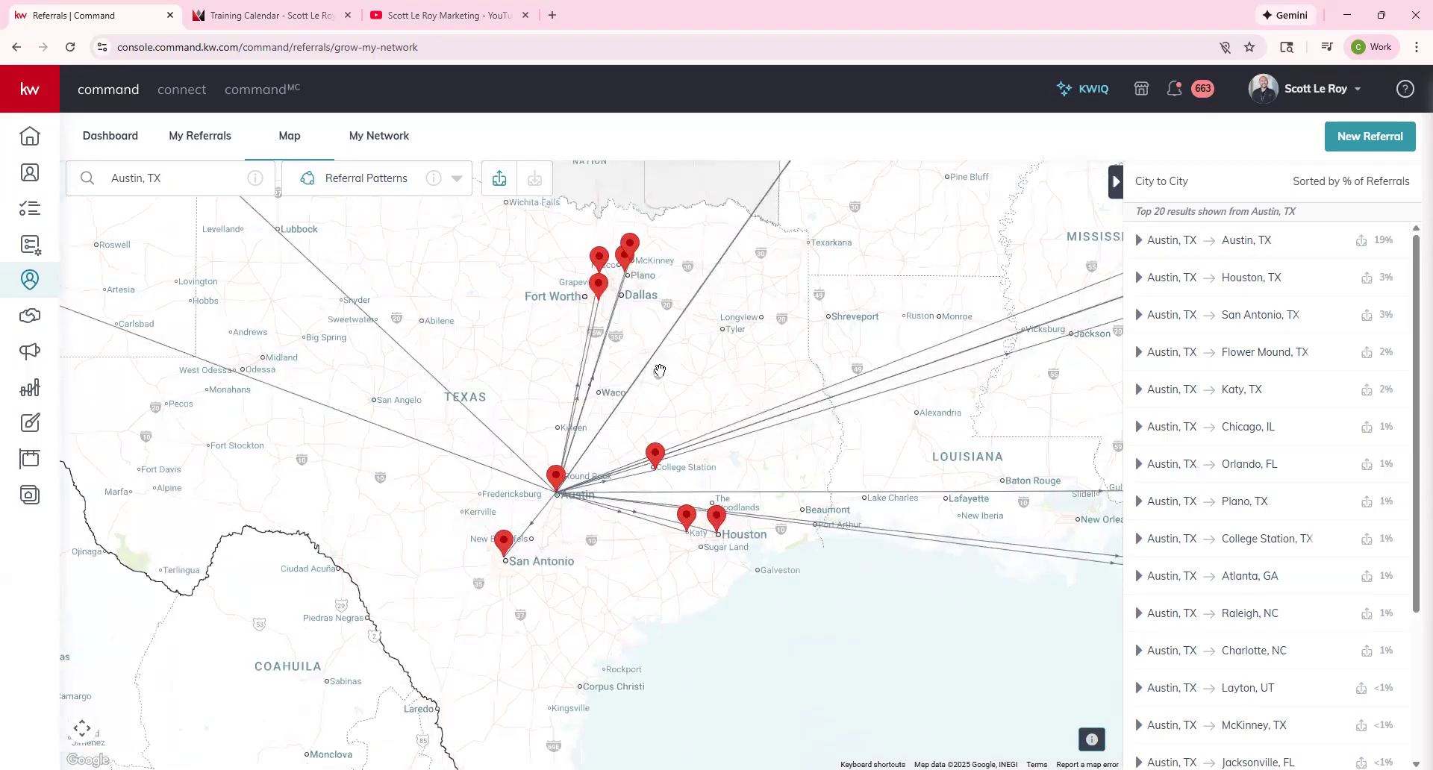
pyautogui.scroll(-2, 829, 291)
pyautogui.moveTo(793, 475); pyautogui.dragTo(618, 648)
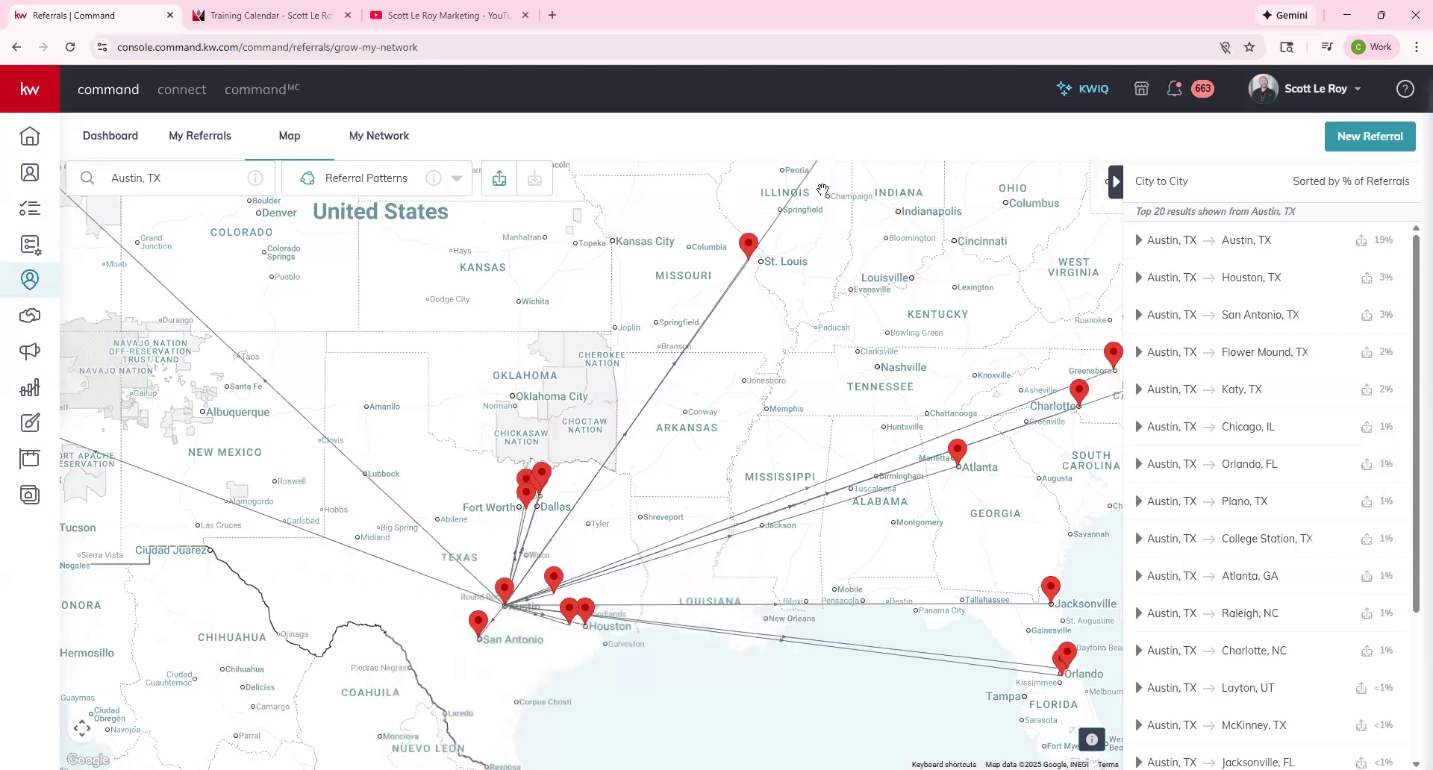
pyautogui.scroll(1, 783, 258)
pyautogui.scroll(-1, 828, 267)
pyautogui.moveTo(879, 202); pyautogui.dragTo(751, 369)
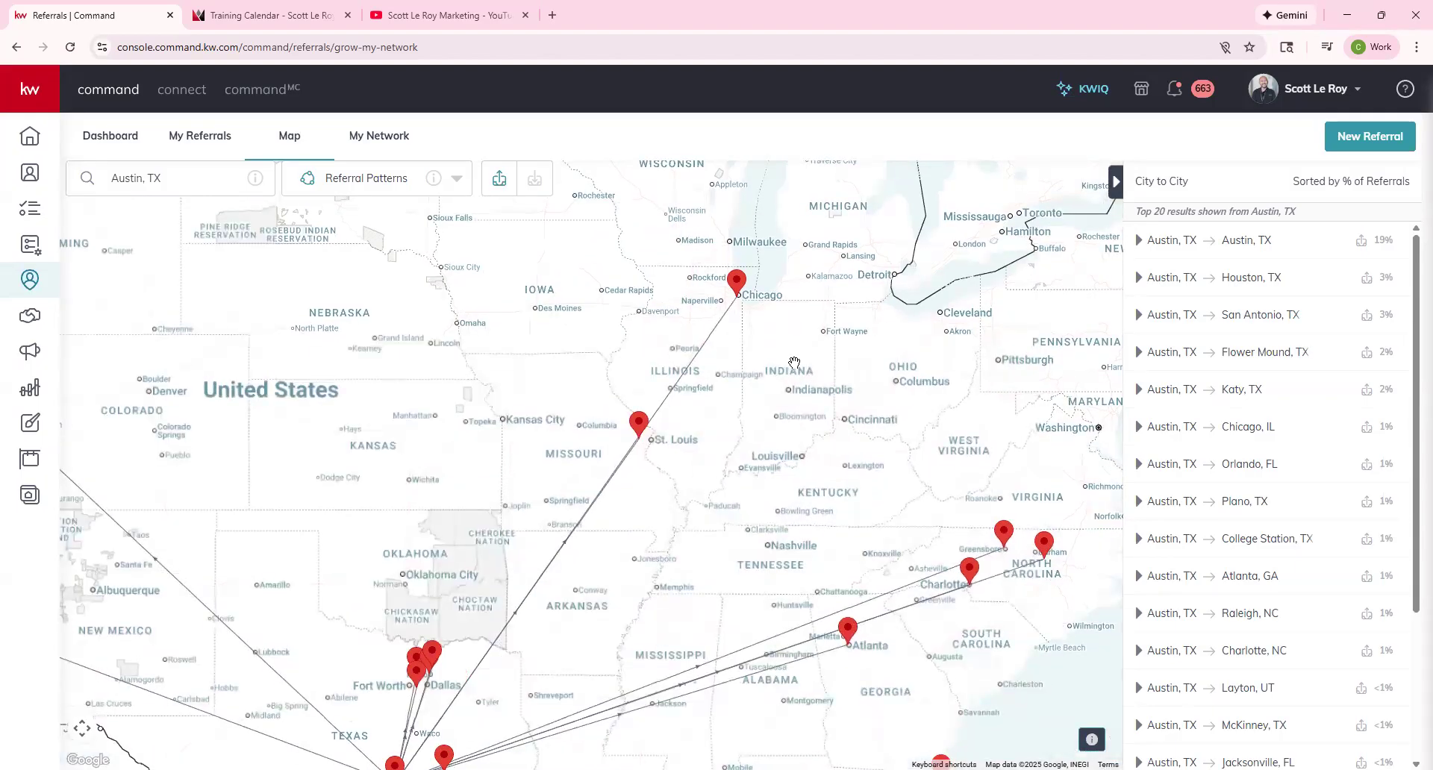
pyautogui.moveTo(766, 598); pyautogui.dragTo(793, 437)
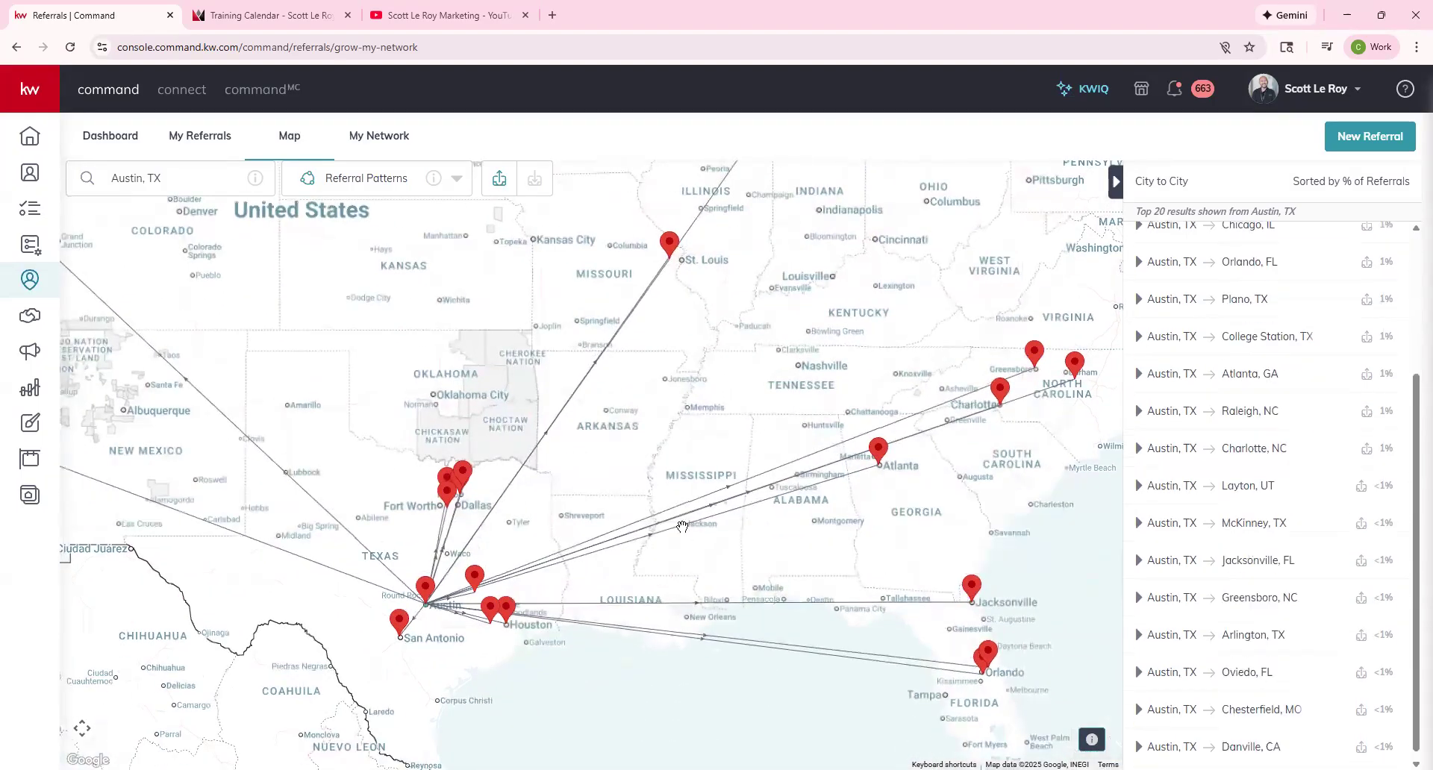
pyautogui.scroll(-1, 682, 527)
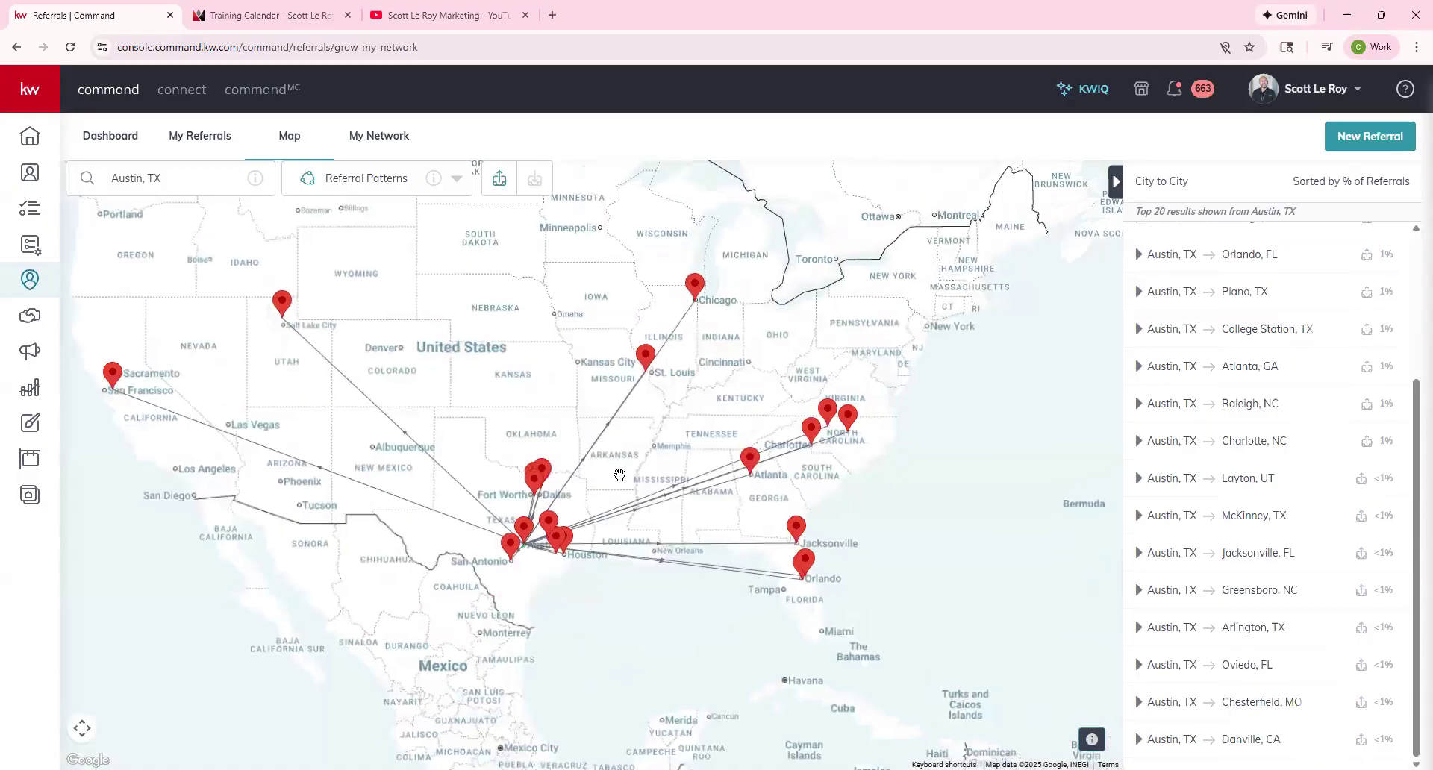
pyautogui.scroll(3, 1252, 328)
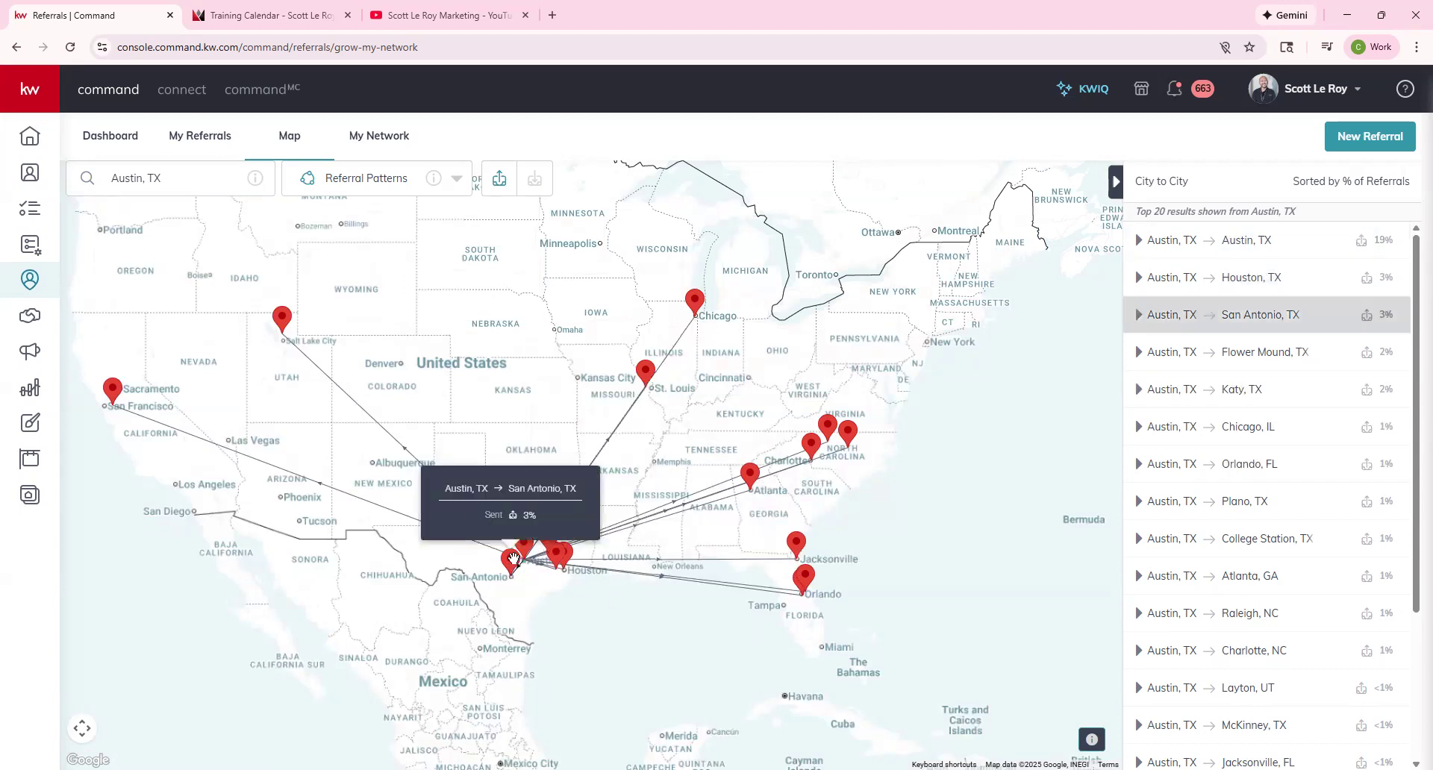
pyautogui.moveTo(696, 318)
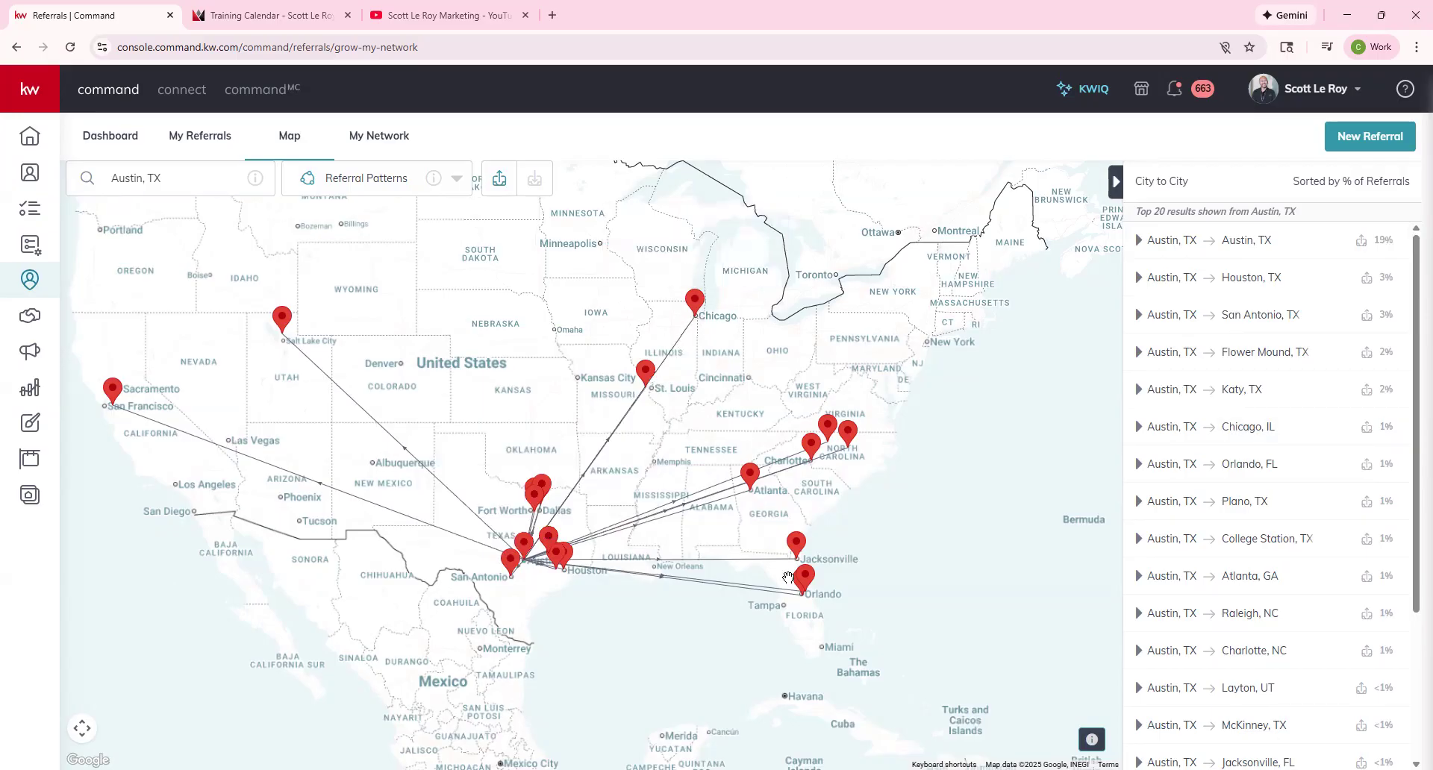
# Switch Referral Patterns to Received for Austin, TX and inspect origin pins, including Florida and Mexico.
pyautogui.click(538, 180)
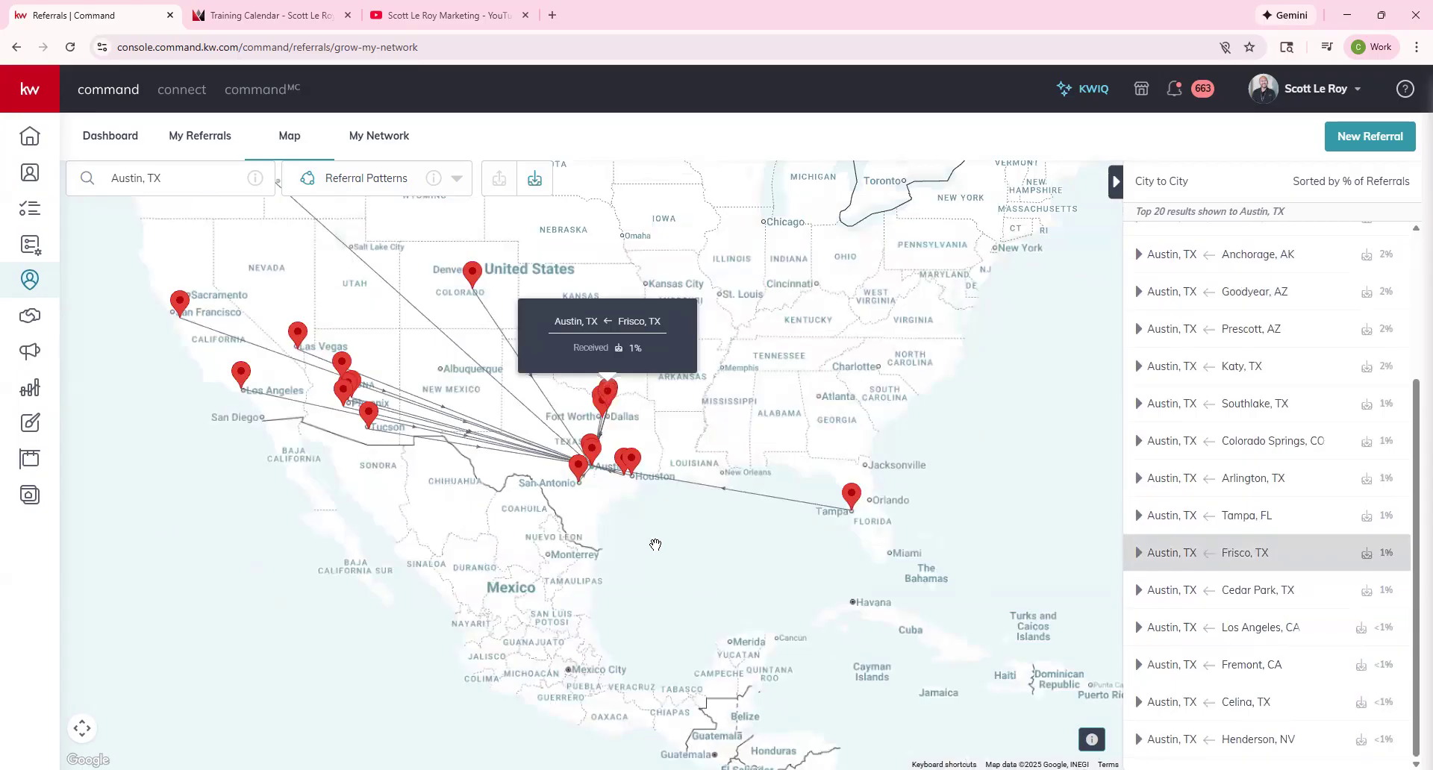
pyautogui.moveTo(853, 512)
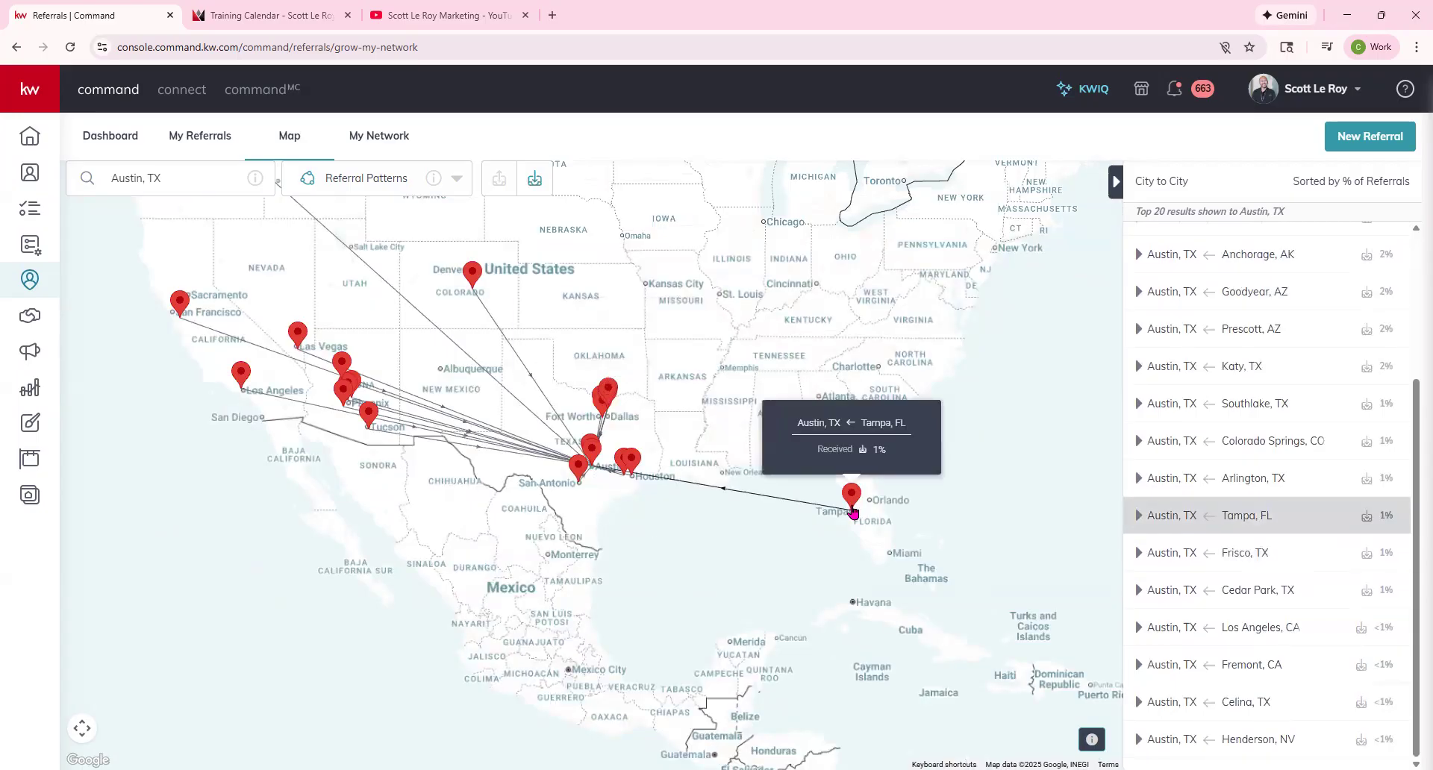
pyautogui.moveTo(472, 284)
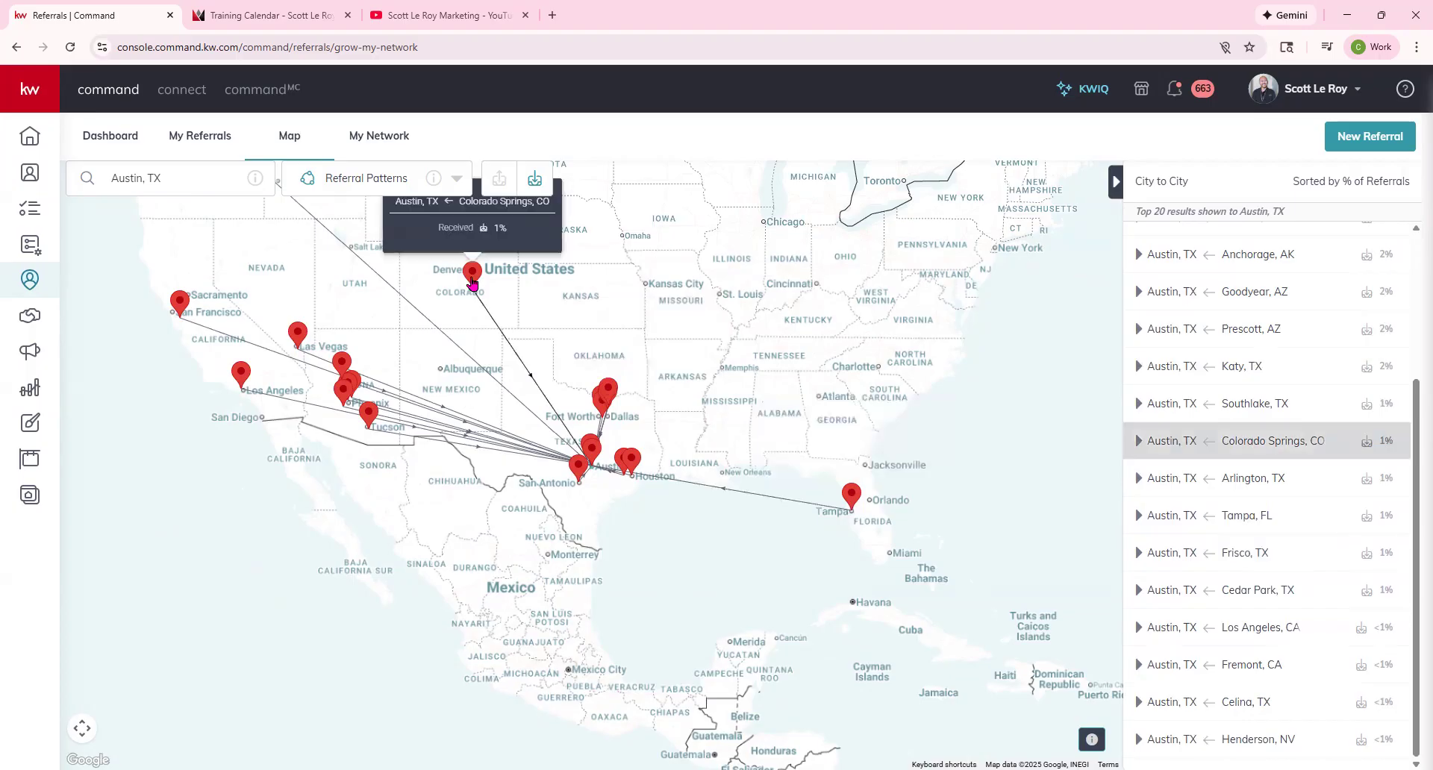
pyautogui.moveTo(184, 317)
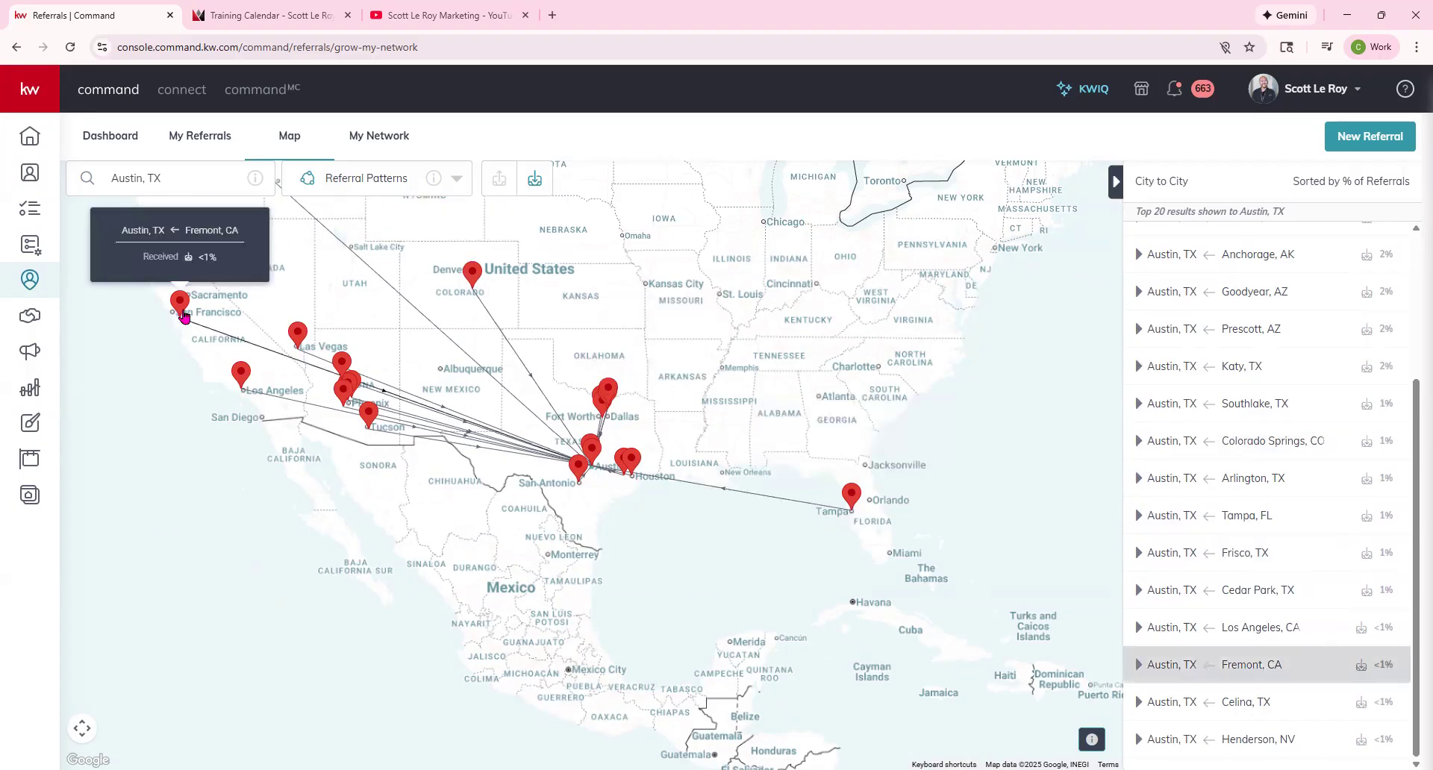
pyautogui.scroll(3, 1336, 395)
pyautogui.scroll(2, 1336, 395)
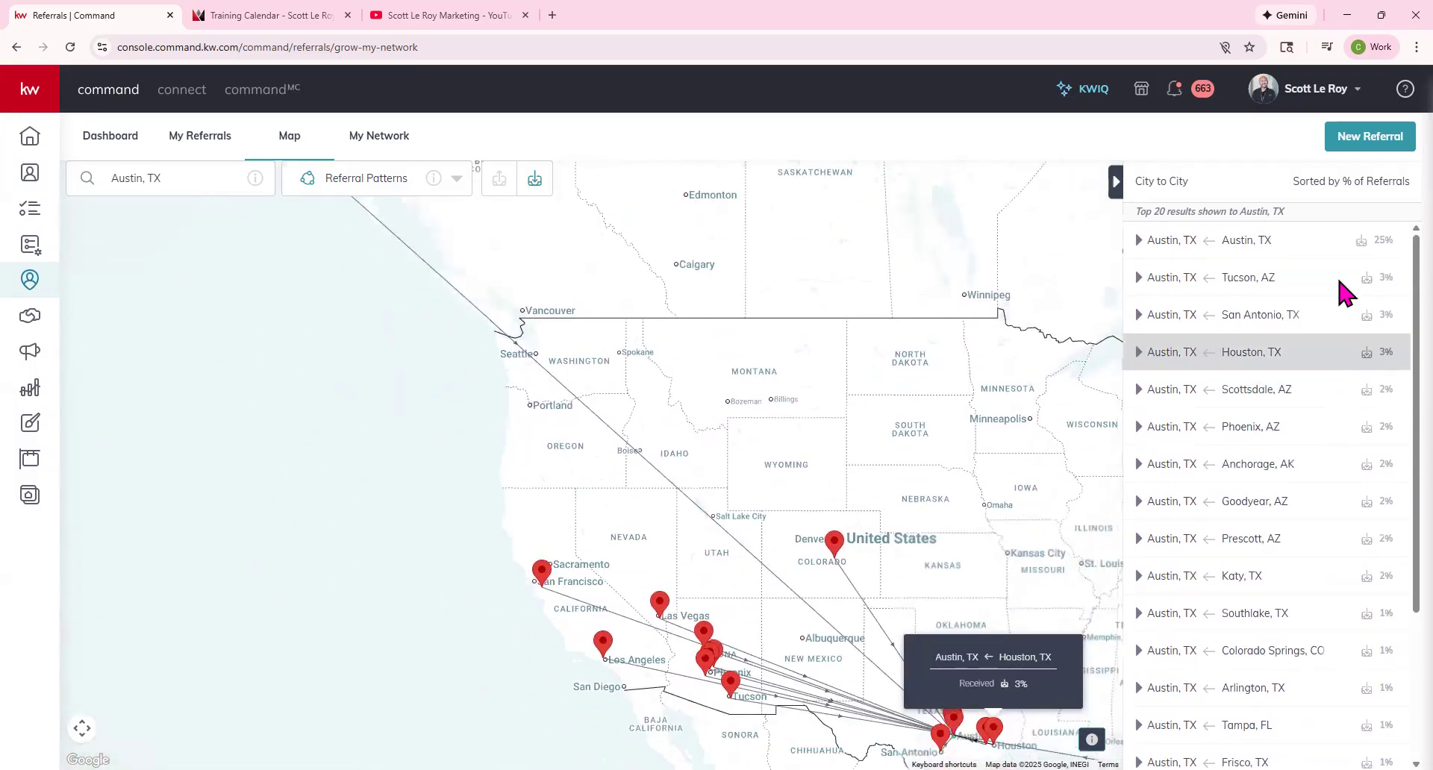
pyautogui.moveTo(994, 581); pyautogui.dragTo(804, 403)
# Expand and collapse the Austin←Austin (25%) row, then re-centre the map on Texas.
pyautogui.moveTo(1215, 285)
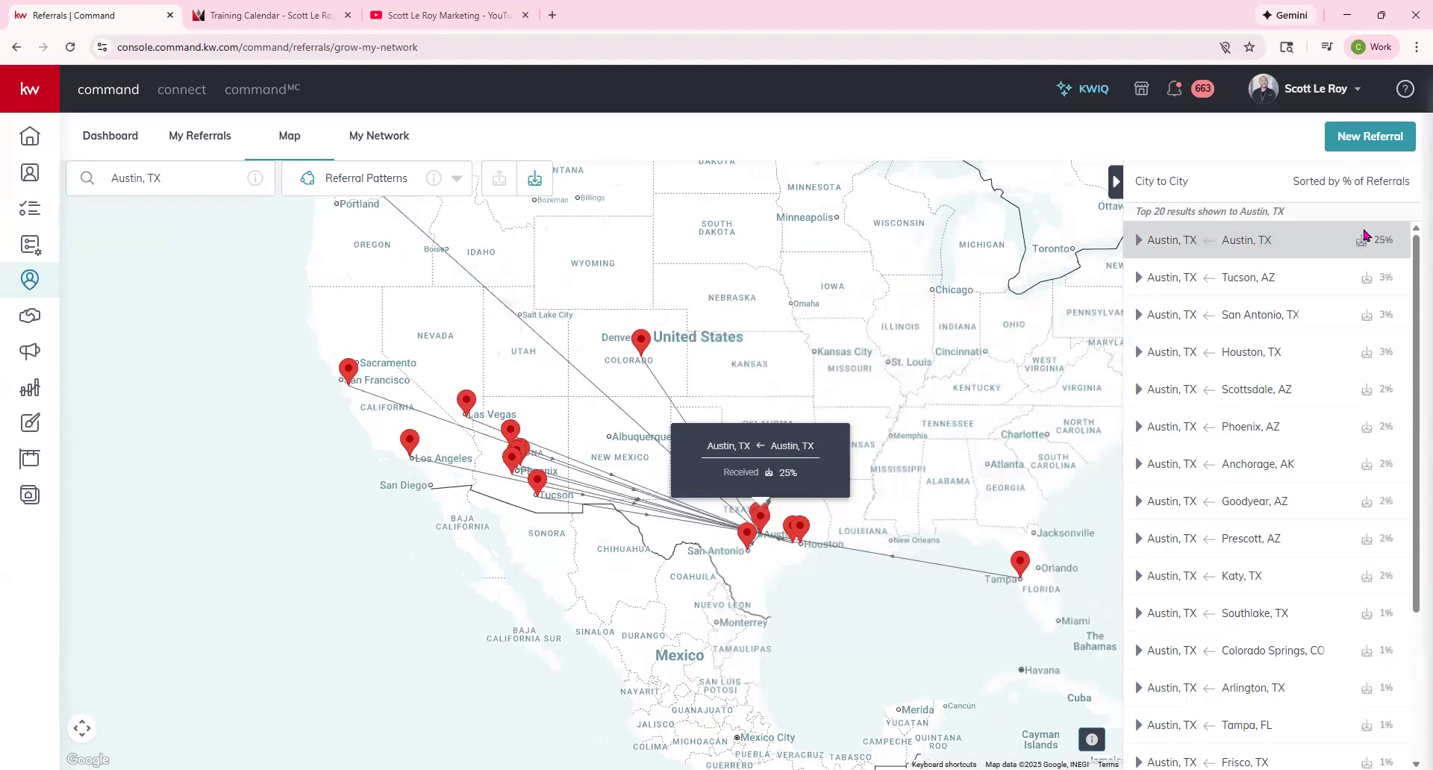
pyautogui.click(1138, 240)
pyautogui.click(1138, 240)
pyautogui.moveTo(1224, 393)
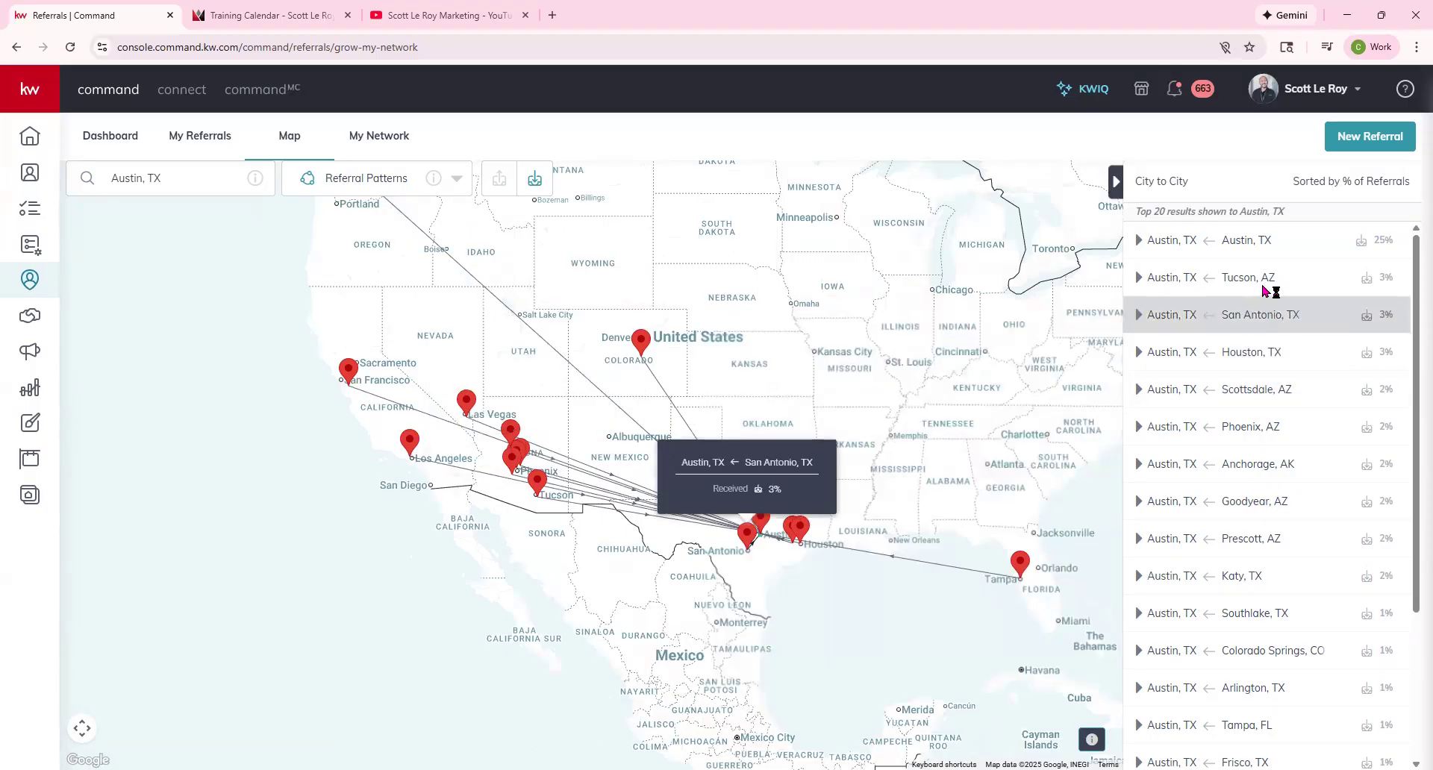
pyautogui.moveTo(1262, 280)
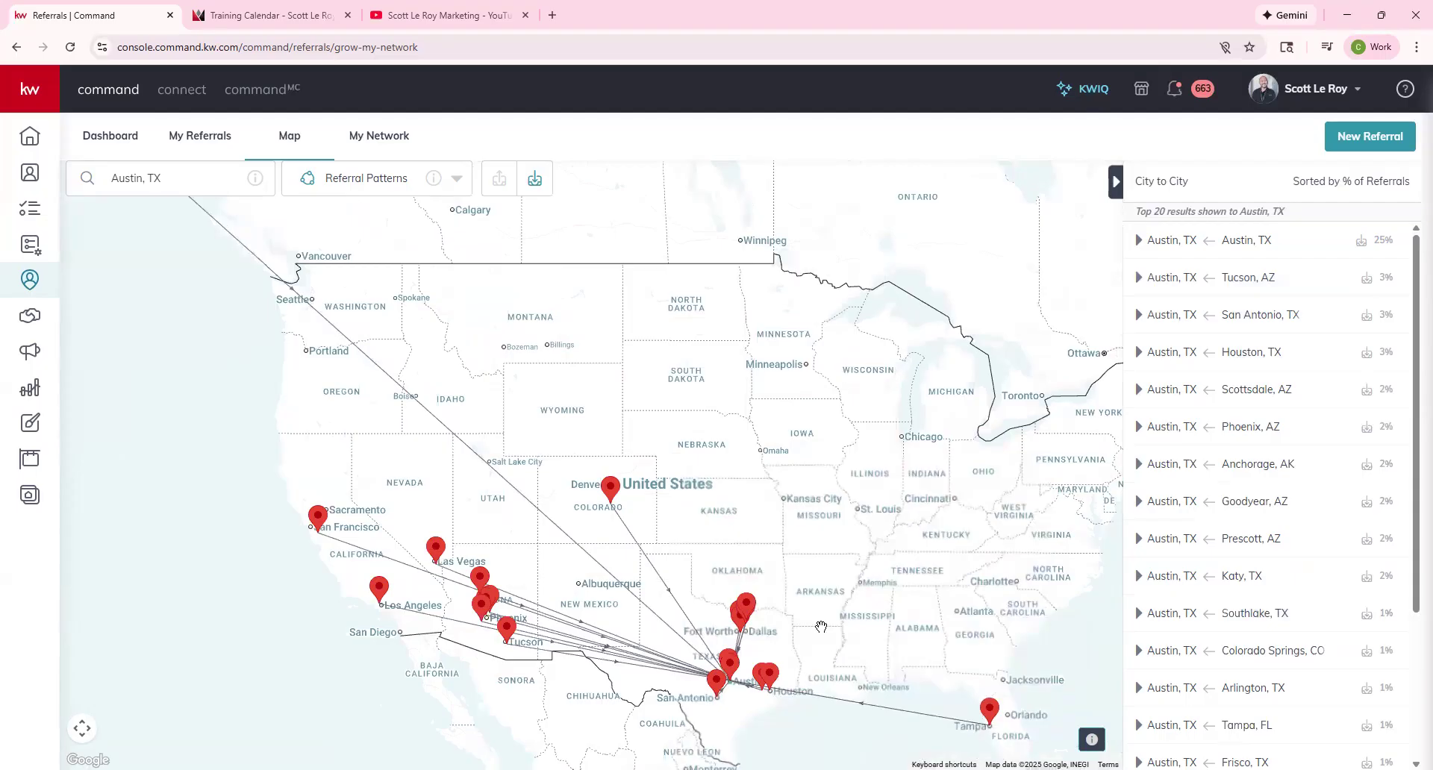
pyautogui.scroll(-1, 835, 611)
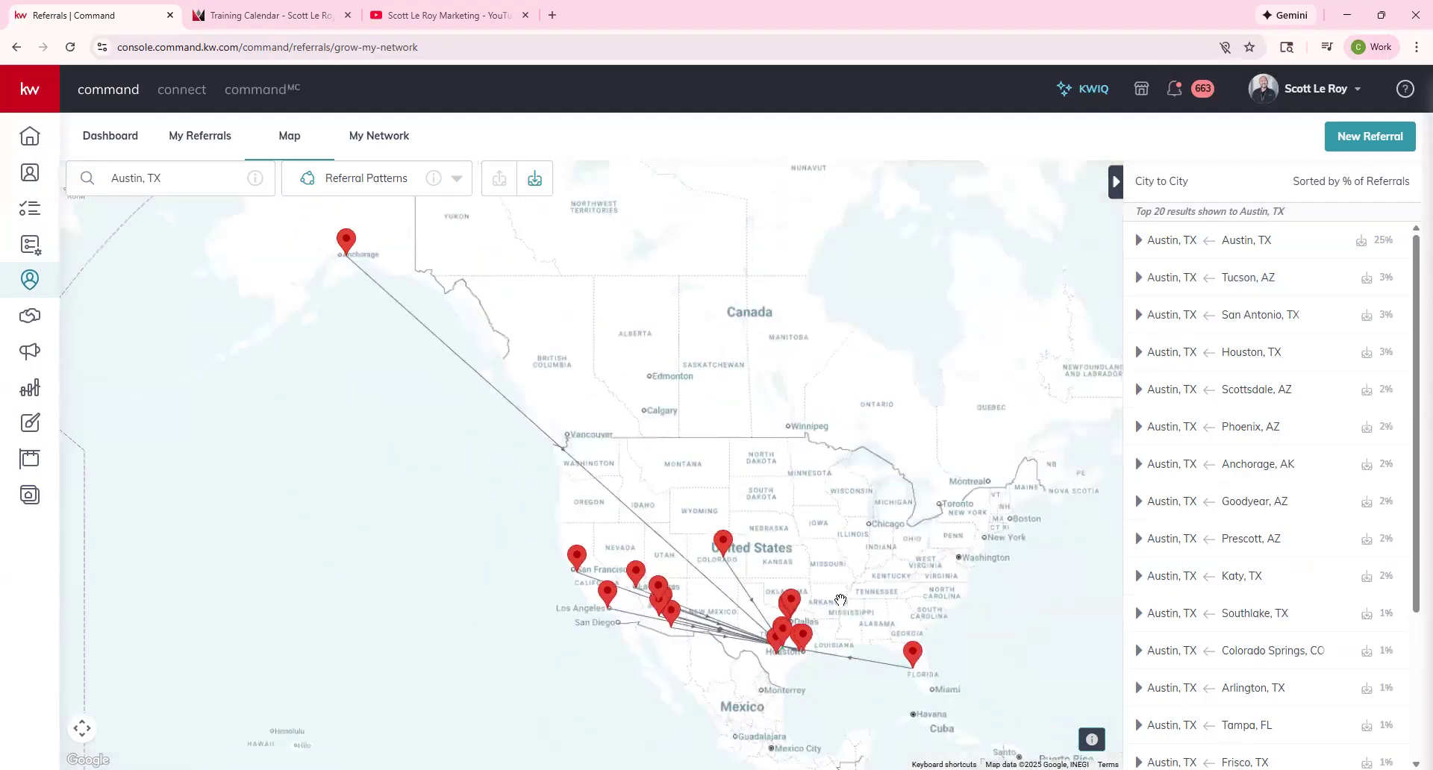
pyautogui.moveTo(886, 491); pyautogui.dragTo(832, 307)
pyautogui.scroll(1, 832, 307)
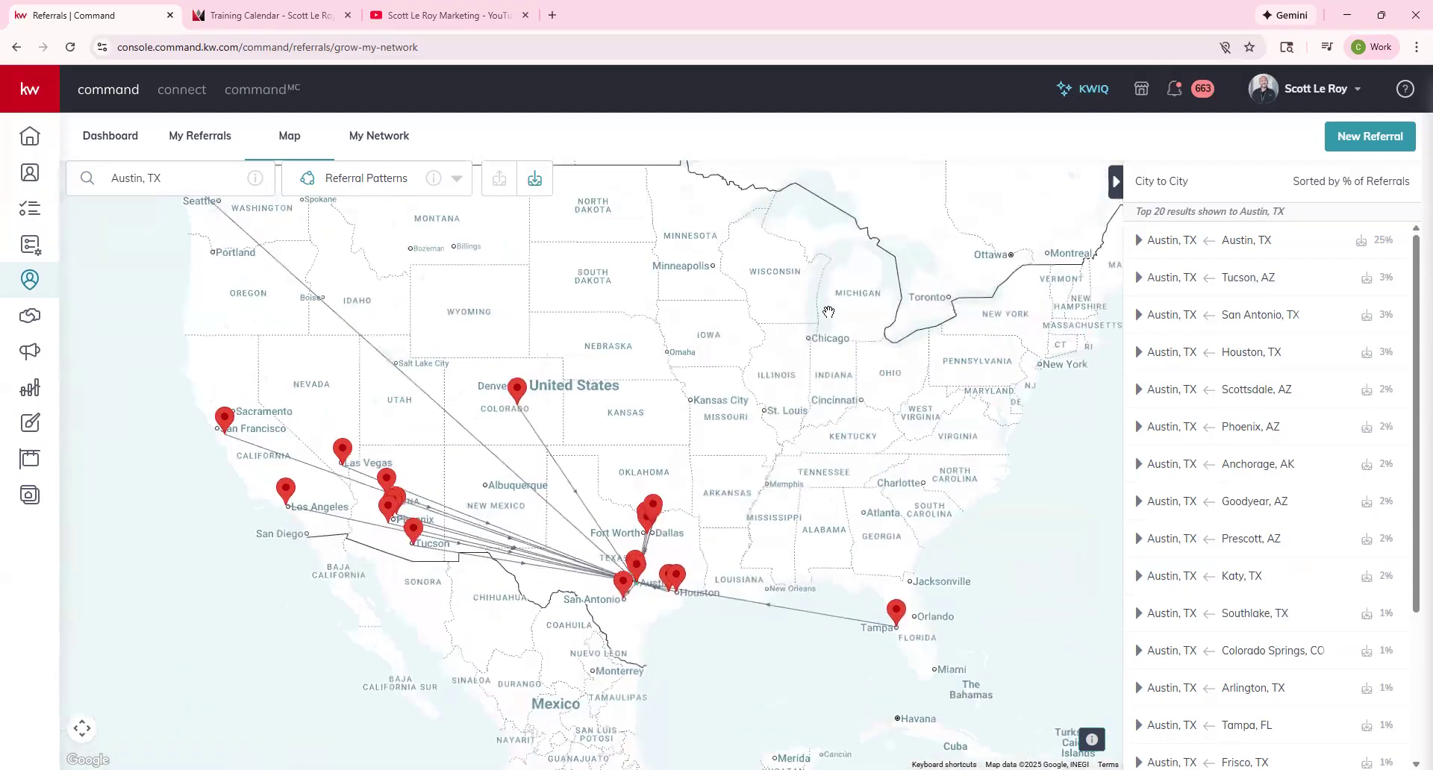
pyautogui.moveTo(735, 472); pyautogui.dragTo(792, 404)
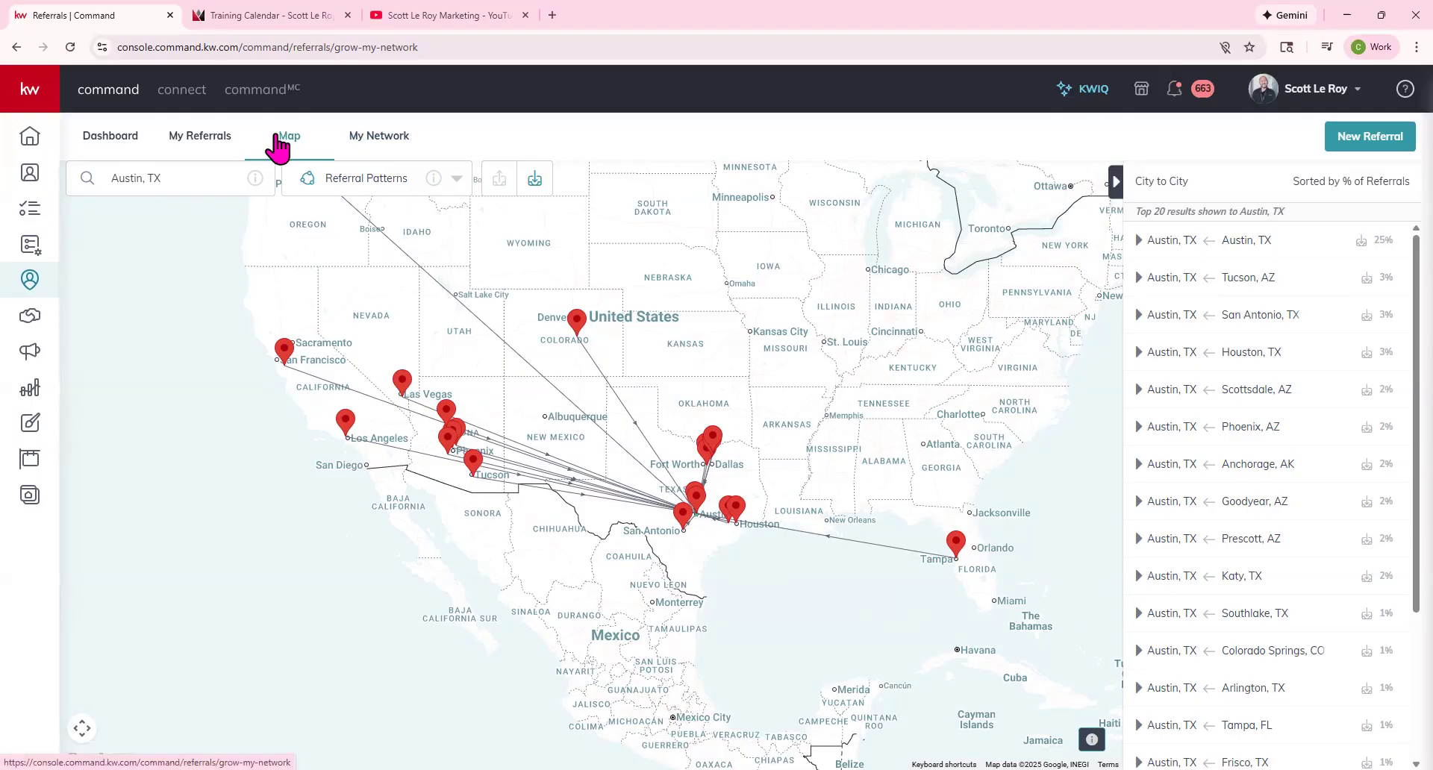
pyautogui.click(200, 141)
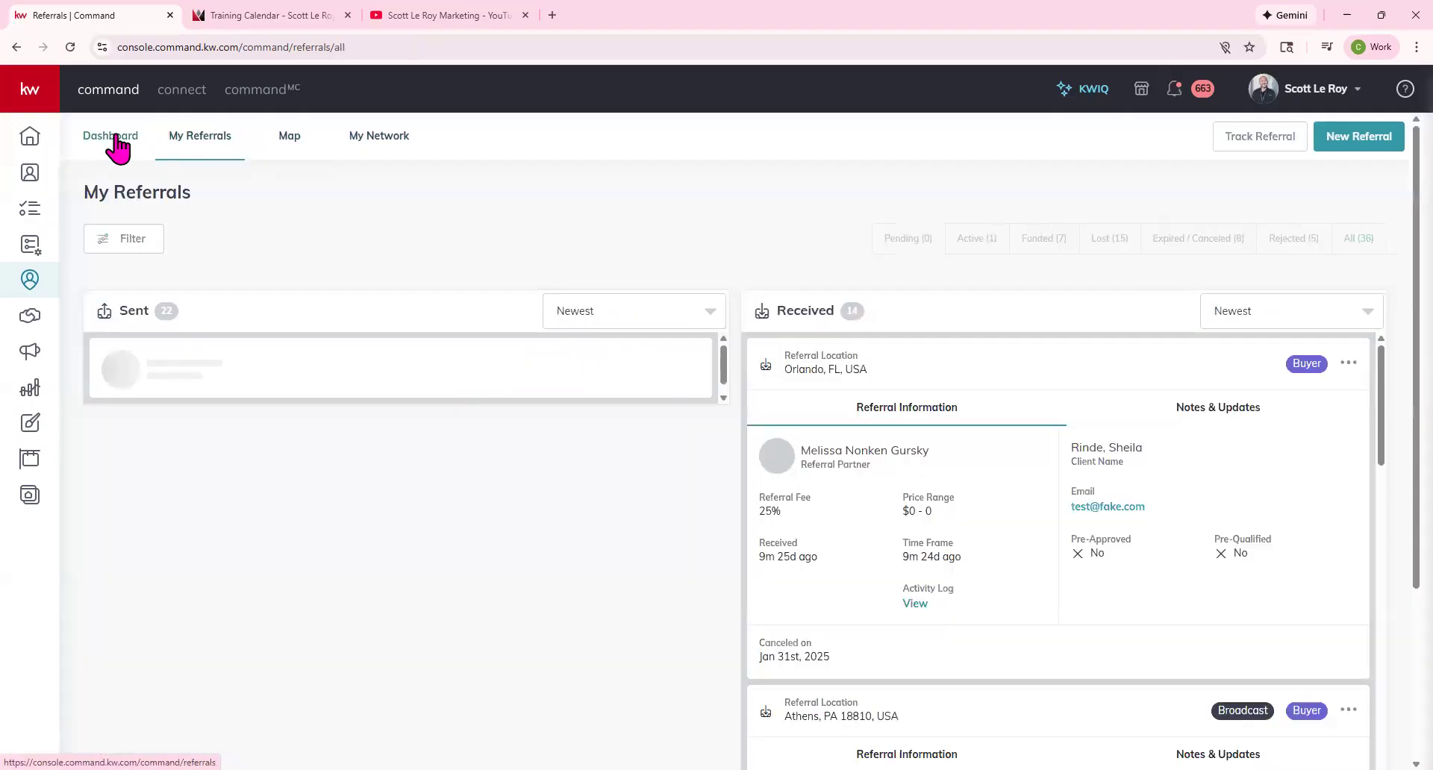
pyautogui.click(147, 142)
pyautogui.click(133, 152)
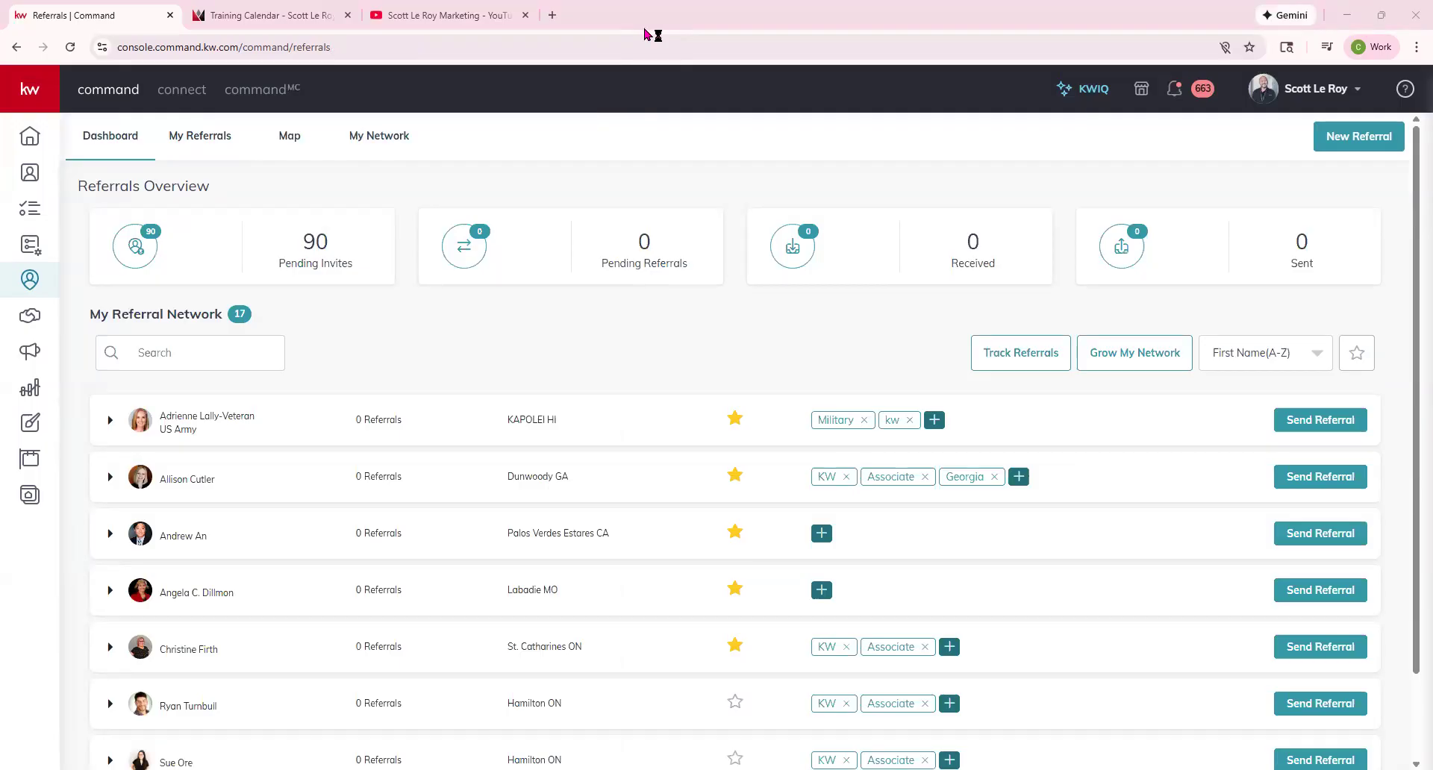
pyautogui.click(229, 154)
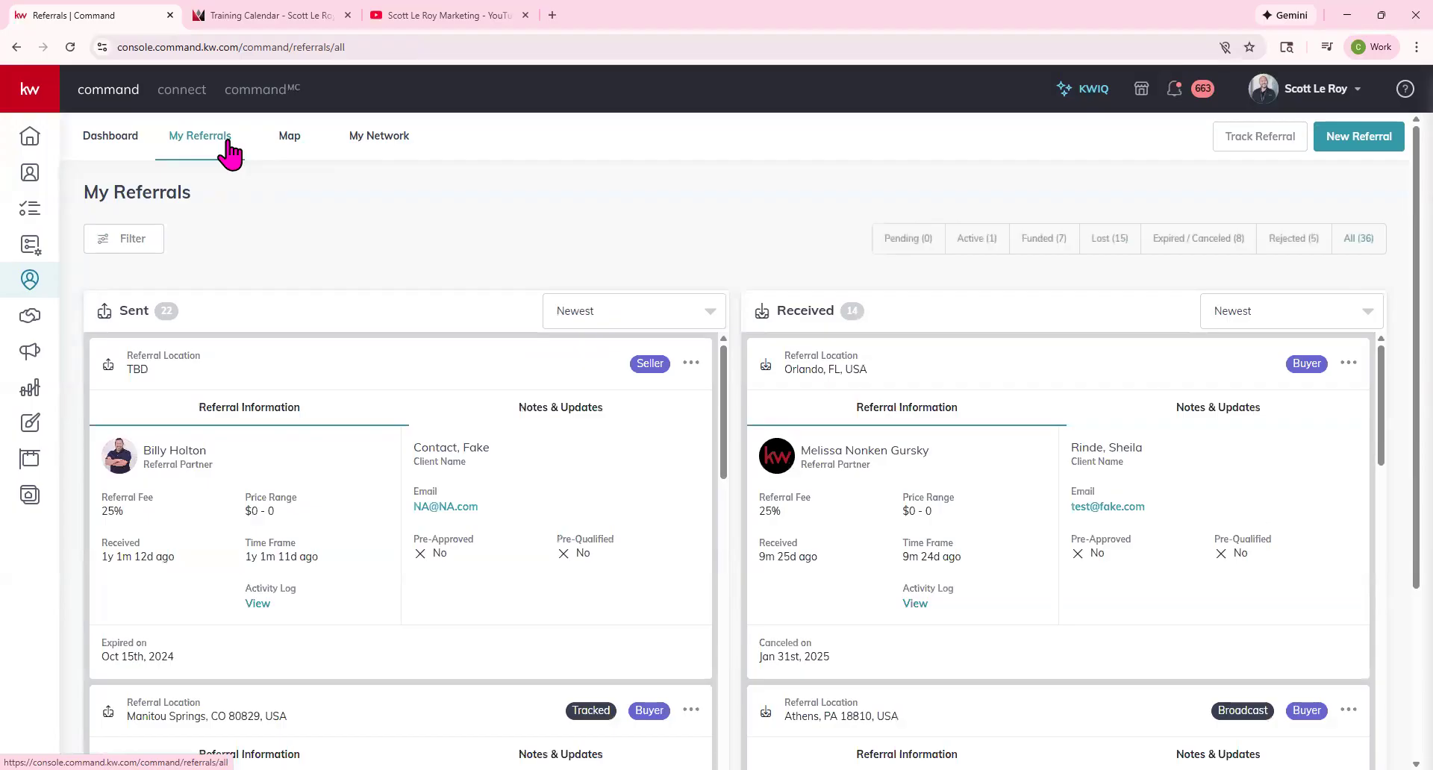
pyautogui.click(293, 142)
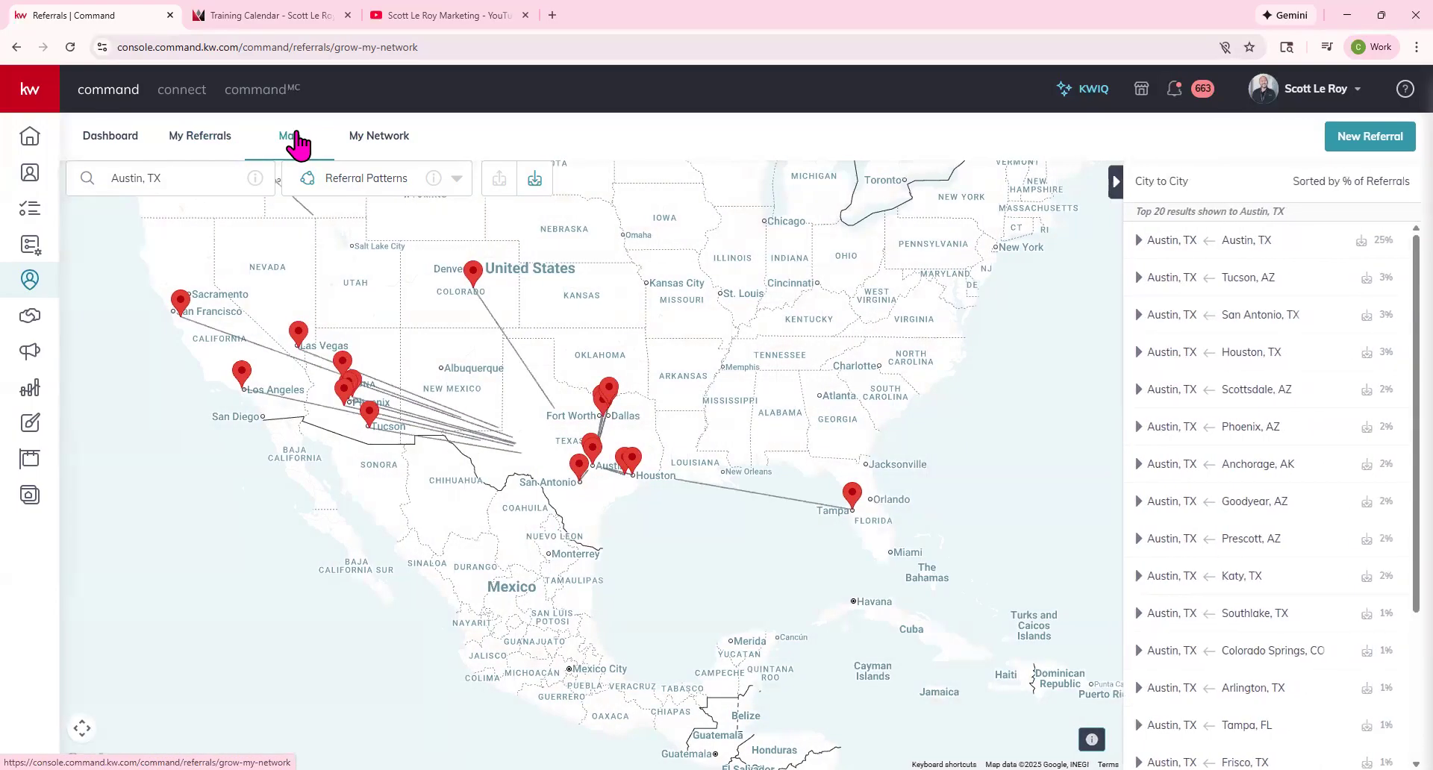